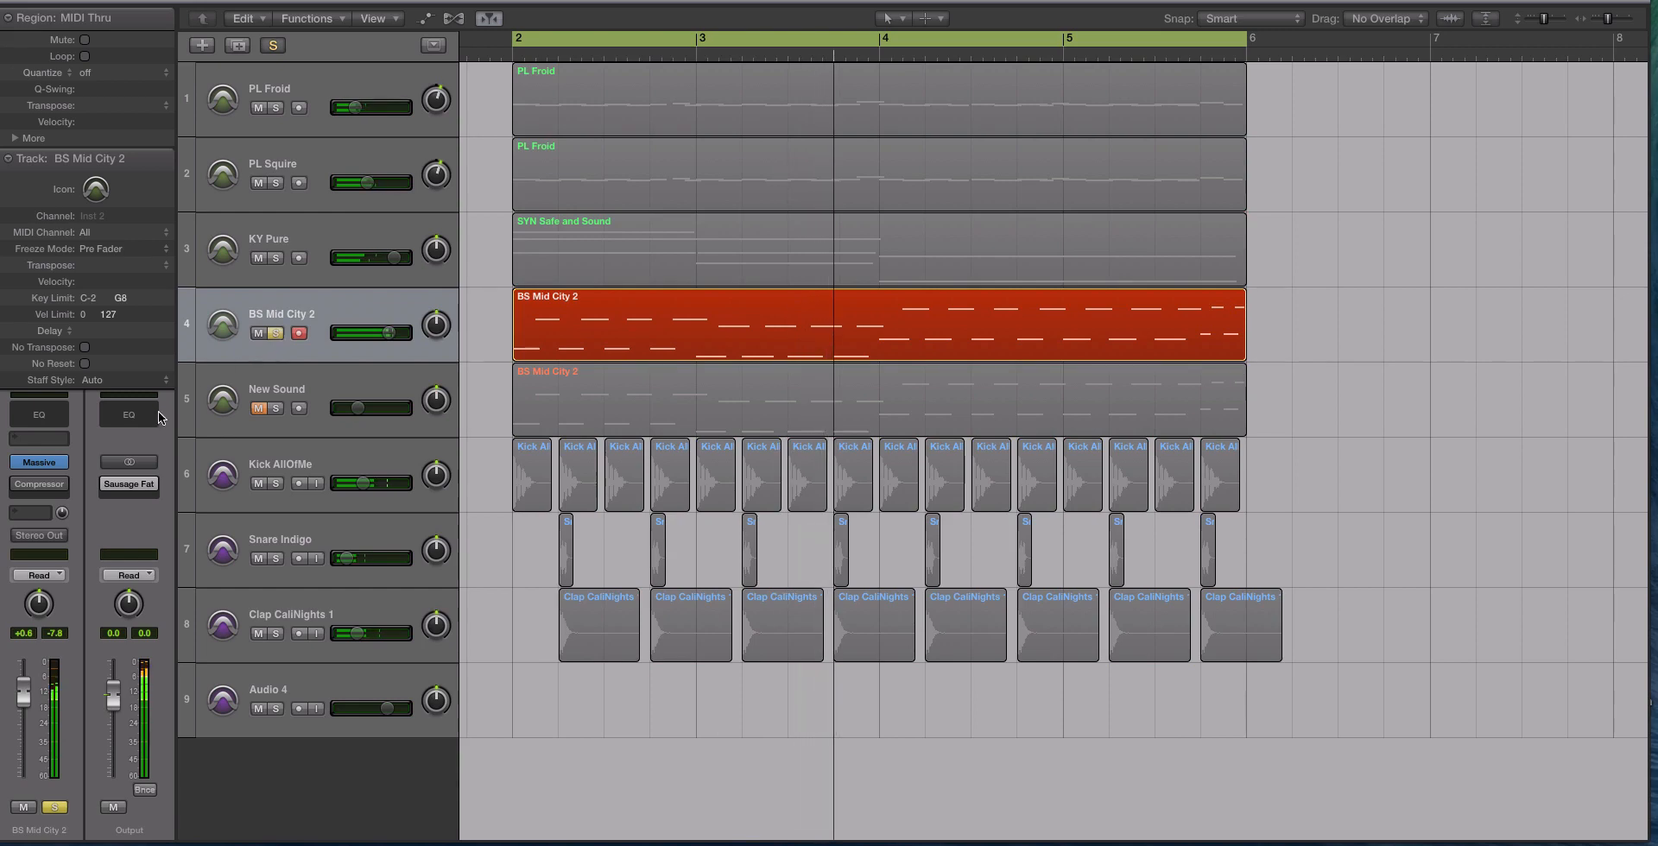
Step: Open the Massive synth of the BS Mid City 2 track with its solo off, and record-enable the Audio 4 track
{"action": "left_click", "coordinate": [39, 462]}
{"action": "left_click", "coordinate": [277, 333]}
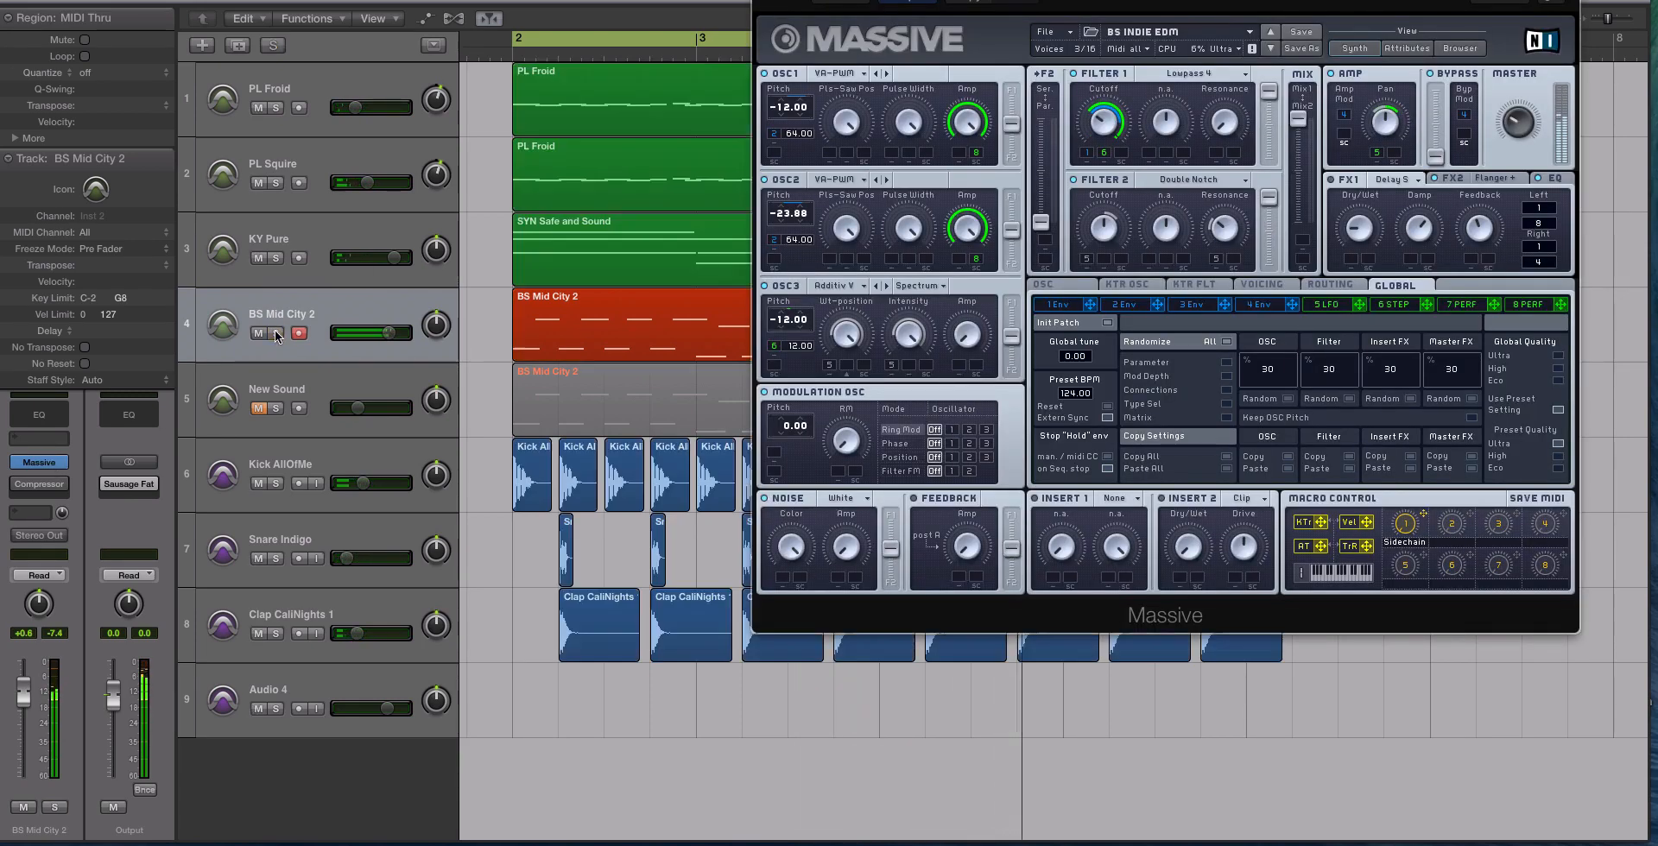
{"action": "left_click", "coordinate": [365, 679]}
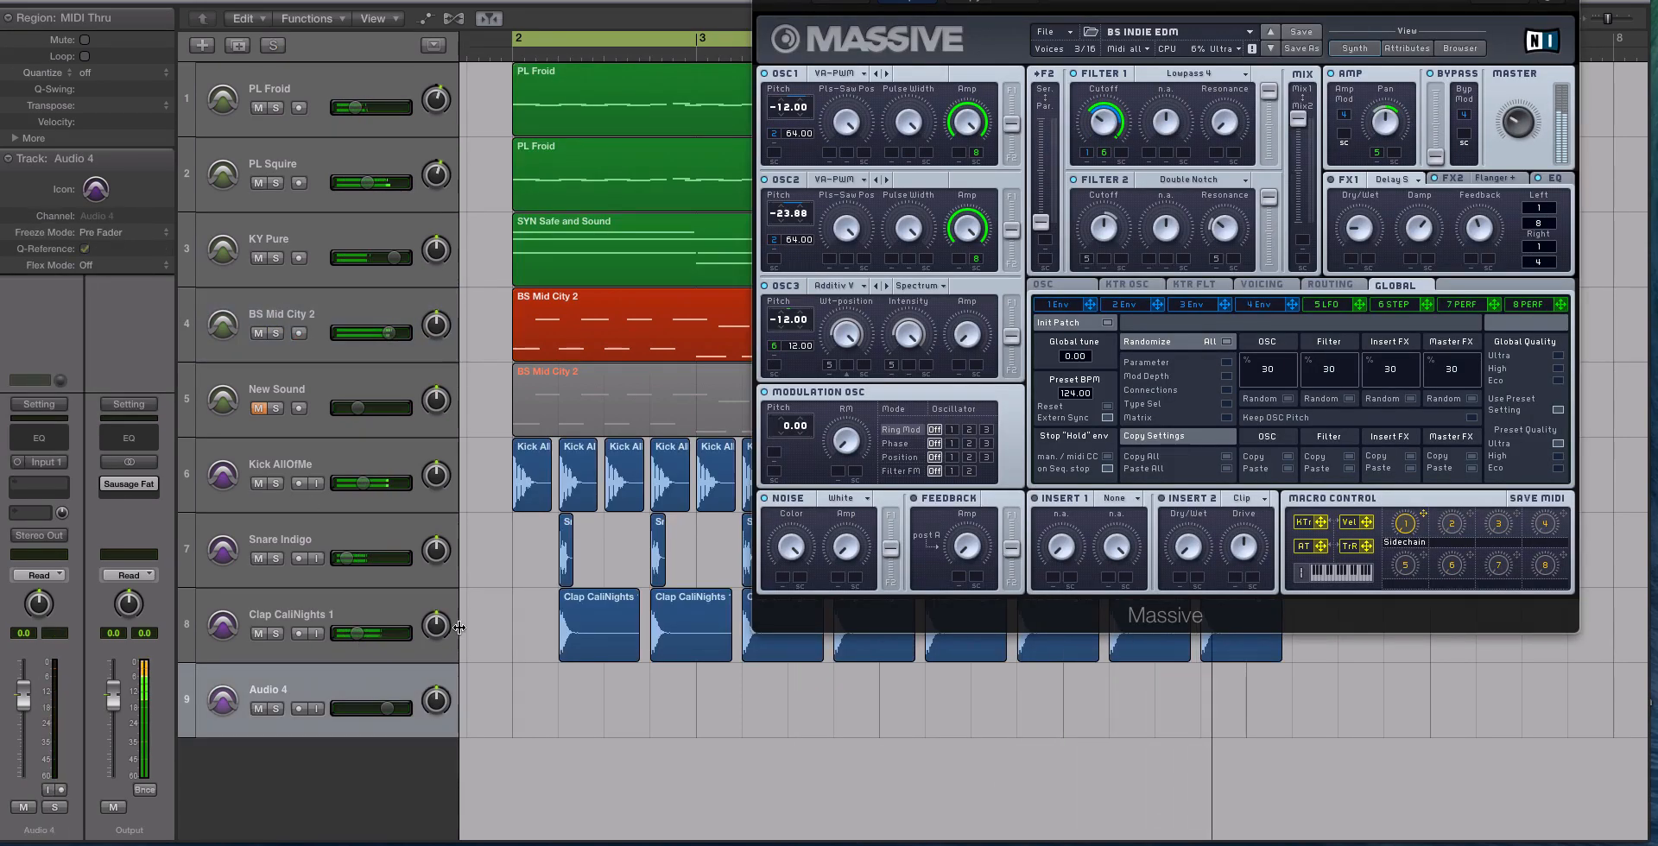
{"action": "left_click", "coordinate": [298, 708]}
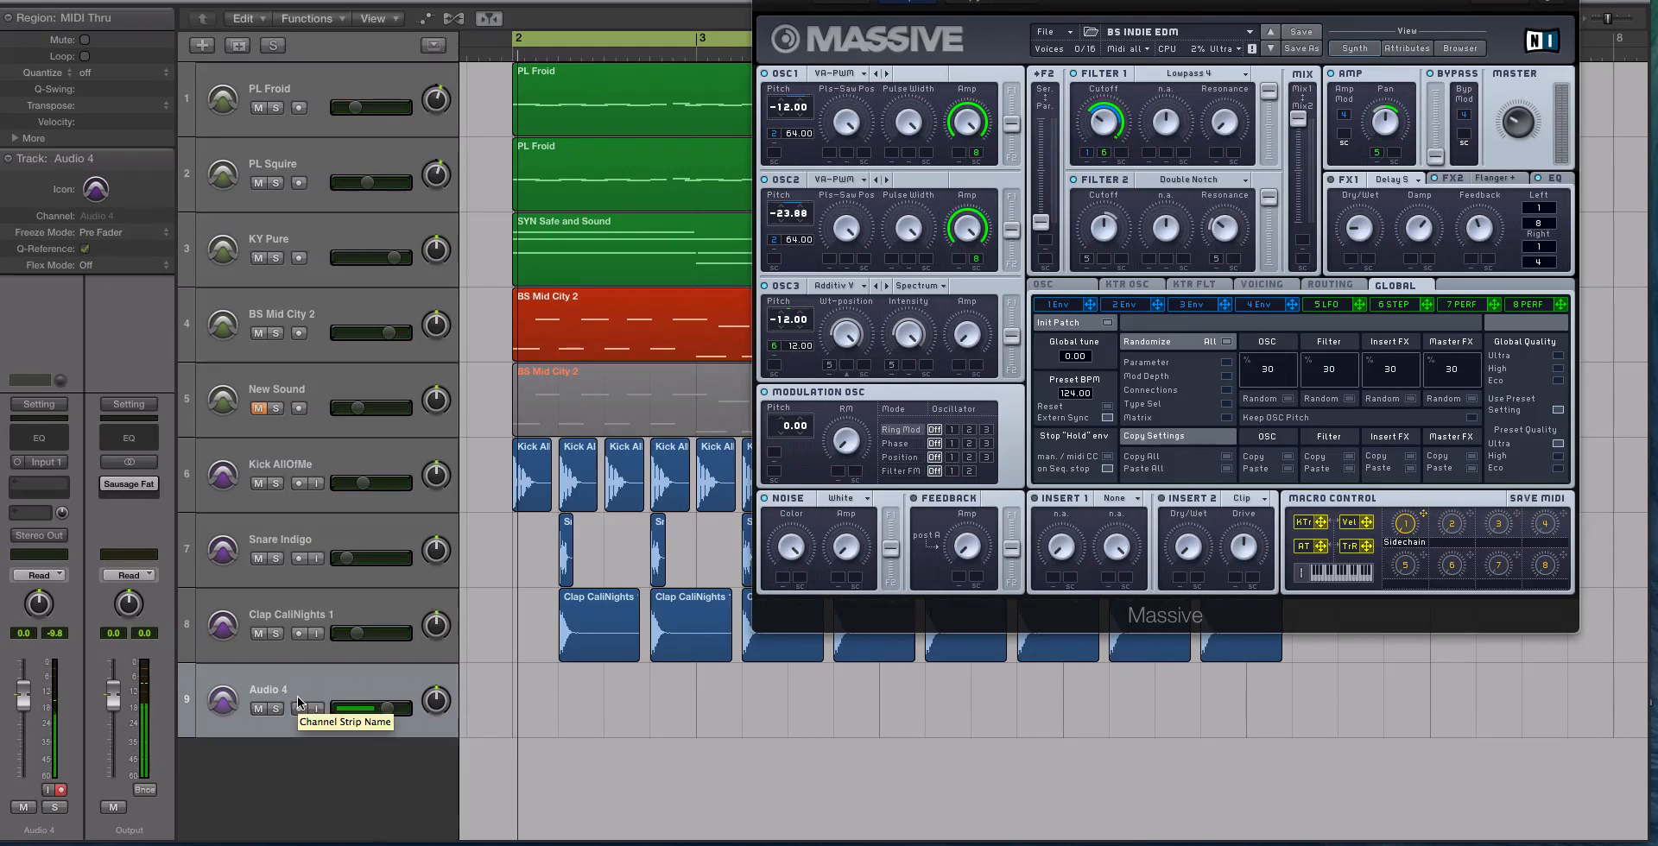
Step: Select the BS Mid City 2 region on track 4 and display the 8 Perf modulator in its Massive synth
{"action": "left_click", "coordinate": [579, 294]}
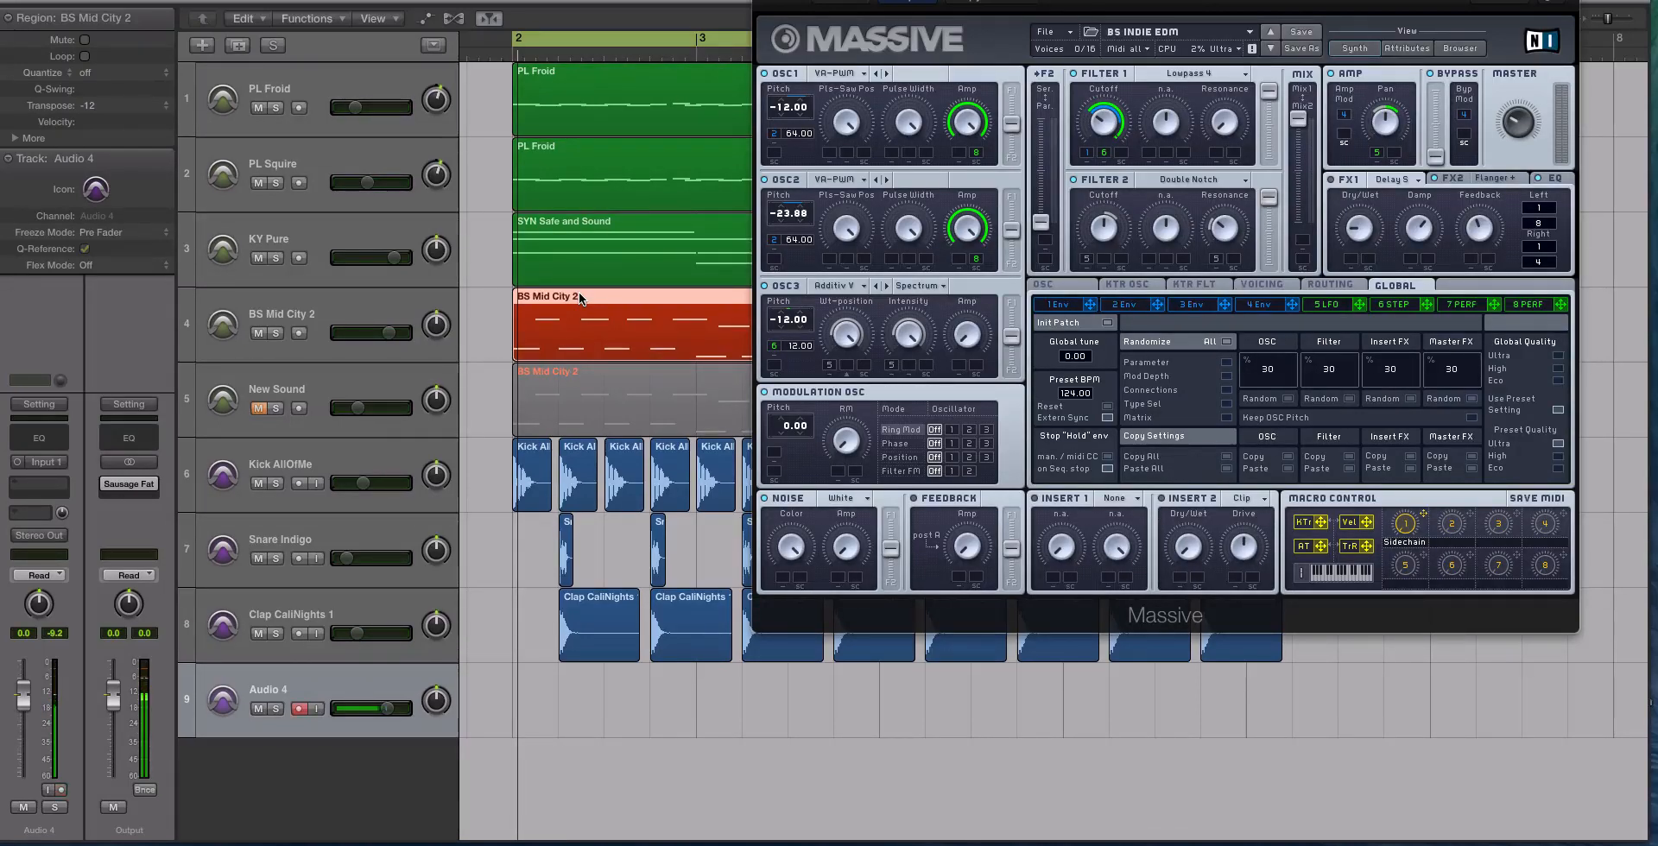
{"action": "left_click", "coordinate": [479, 302]}
{"action": "left_click", "coordinate": [522, 303]}
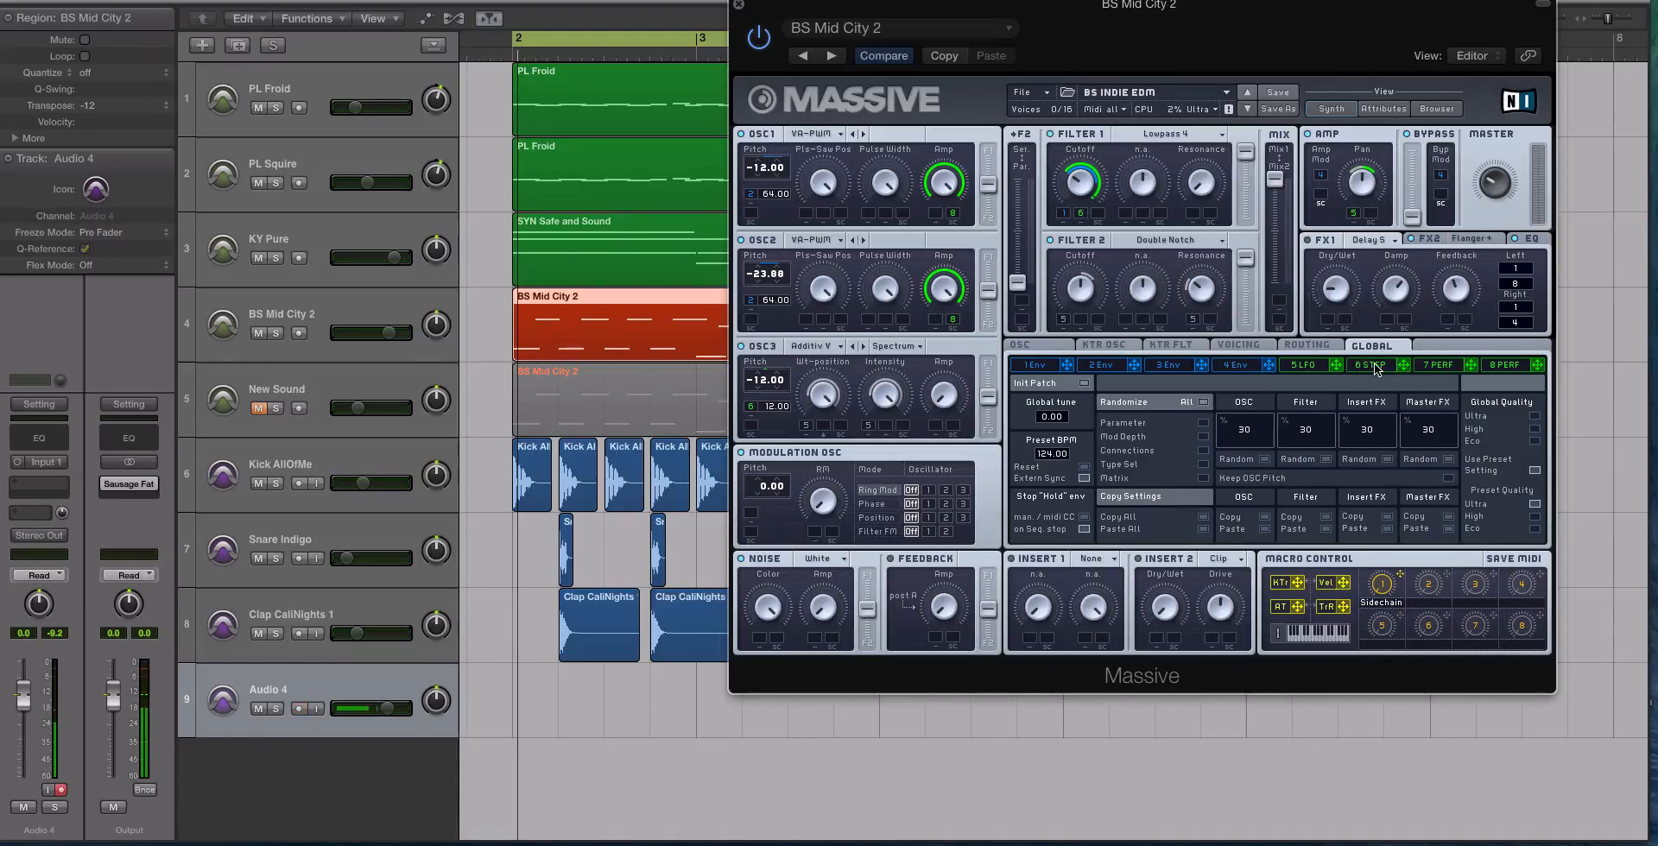
{"action": "left_click", "coordinate": [1501, 365]}
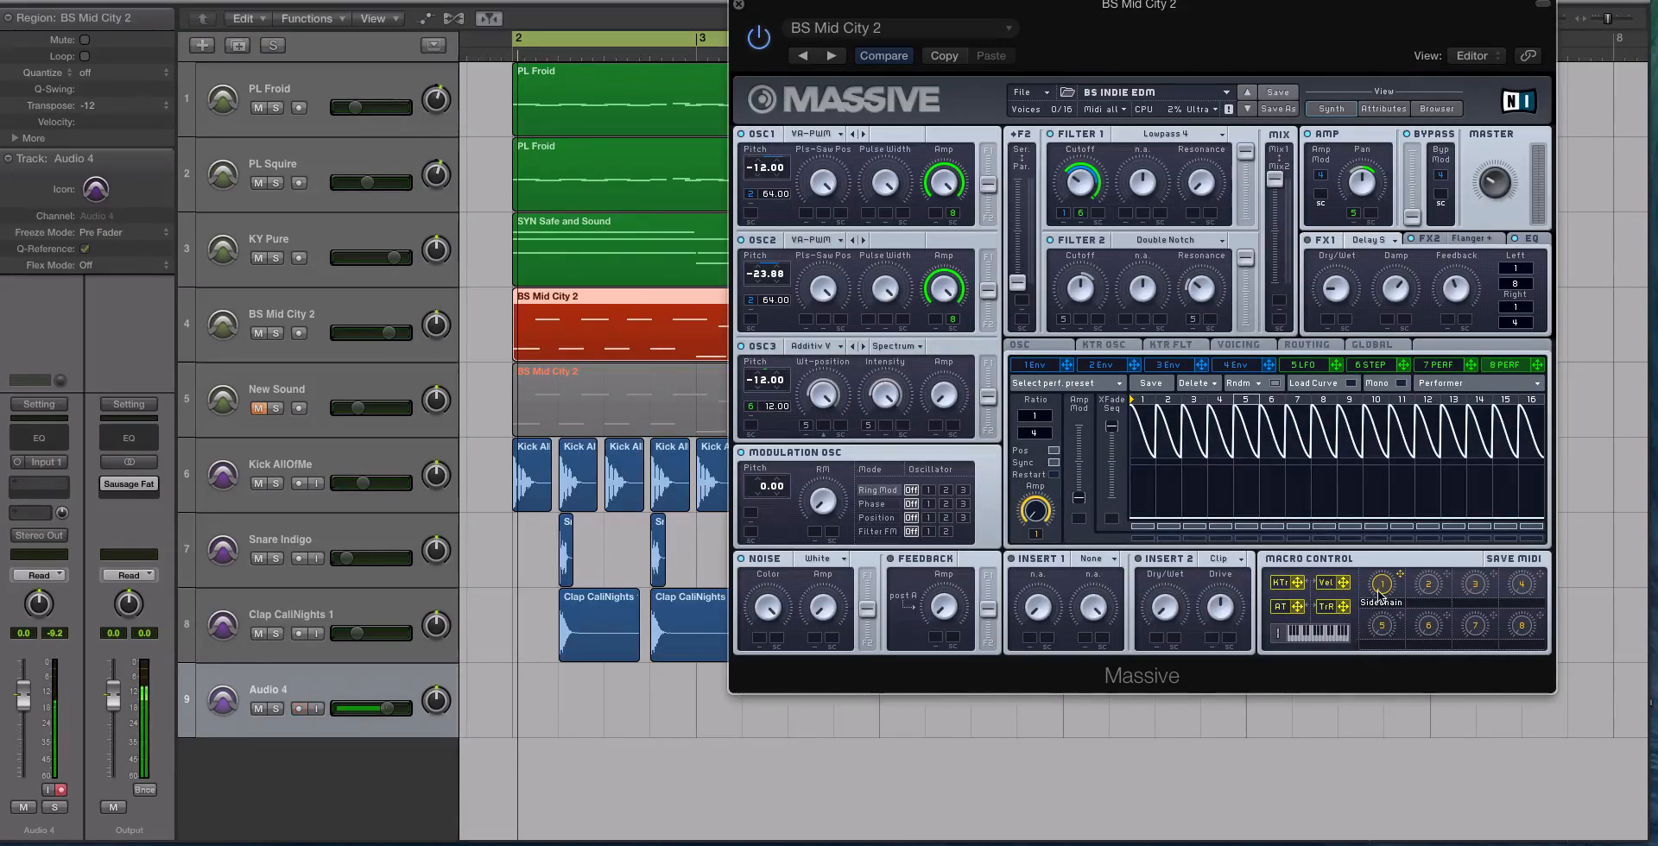
Step: Play back the BS Mid City 2 region on its own and within the full mix to examine the sidechain-style performer curve
{"action": "left_click", "coordinate": [511, 334]}
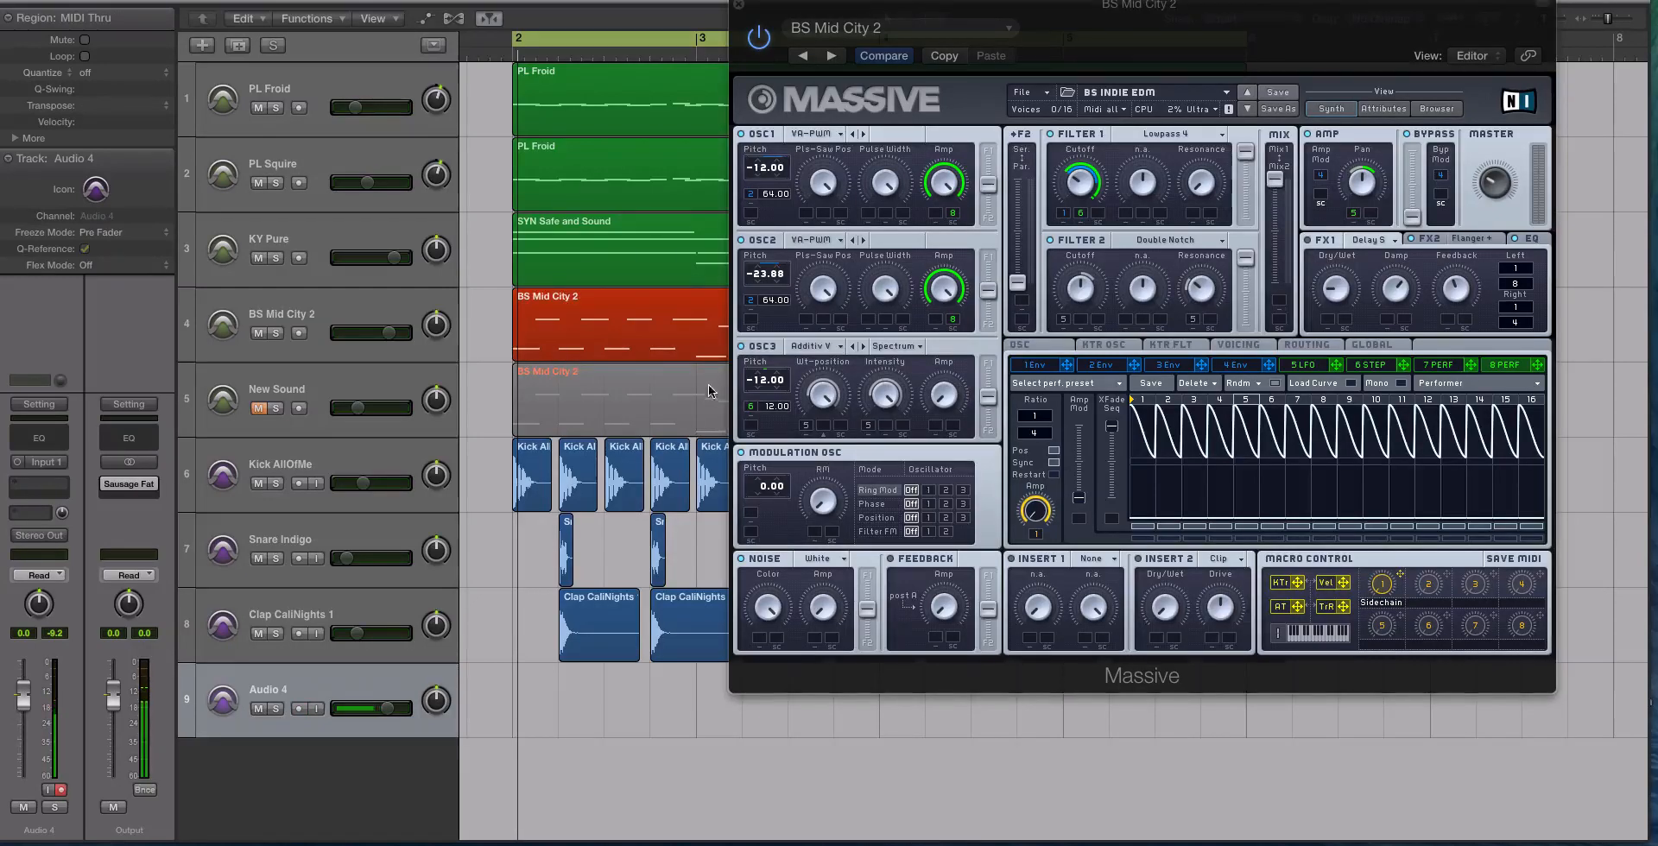
{"action": "left_click", "coordinate": [639, 341]}
{"action": "key", "text": "ctrl+s"}
{"action": "key", "text": "space"}
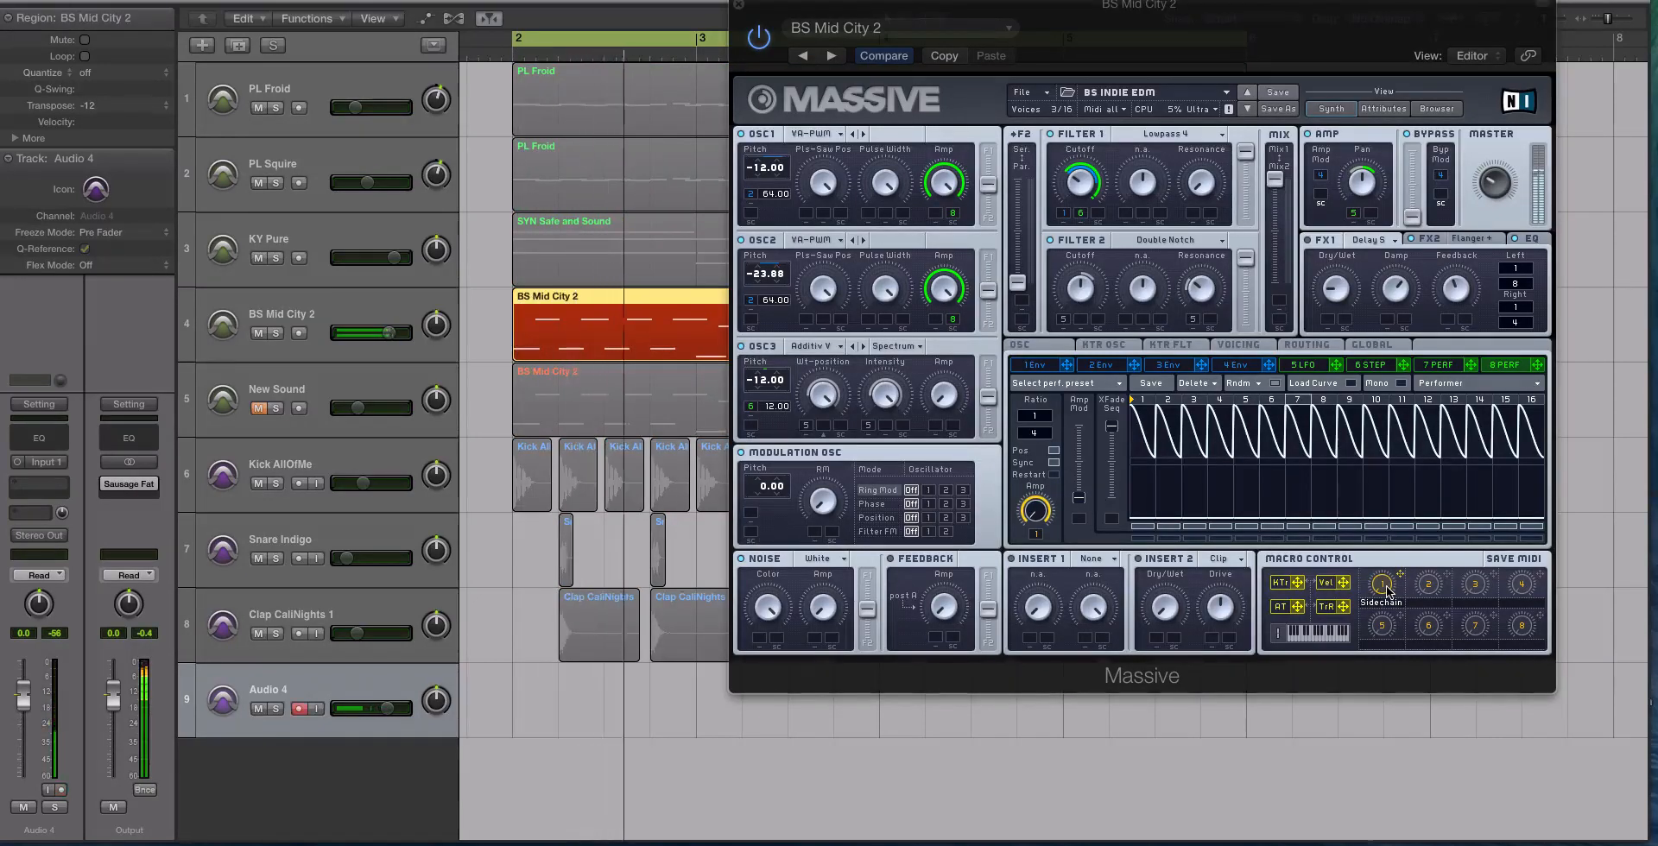
{"action": "key", "text": "space"}
{"action": "left_click", "coordinate": [1347, 417]}
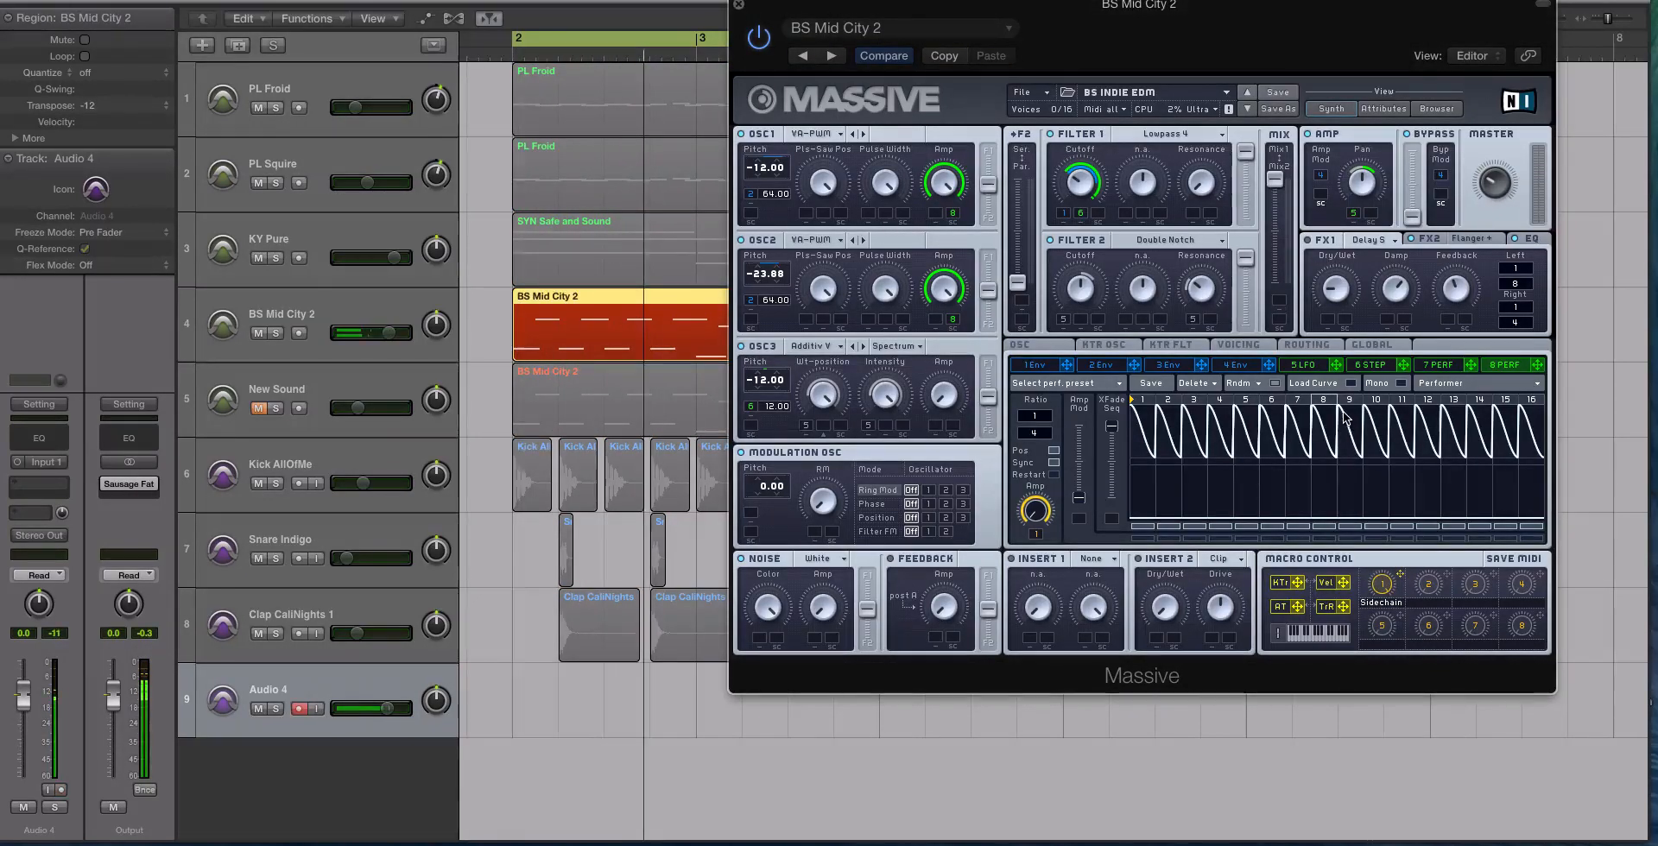
{"action": "key", "text": "space"}
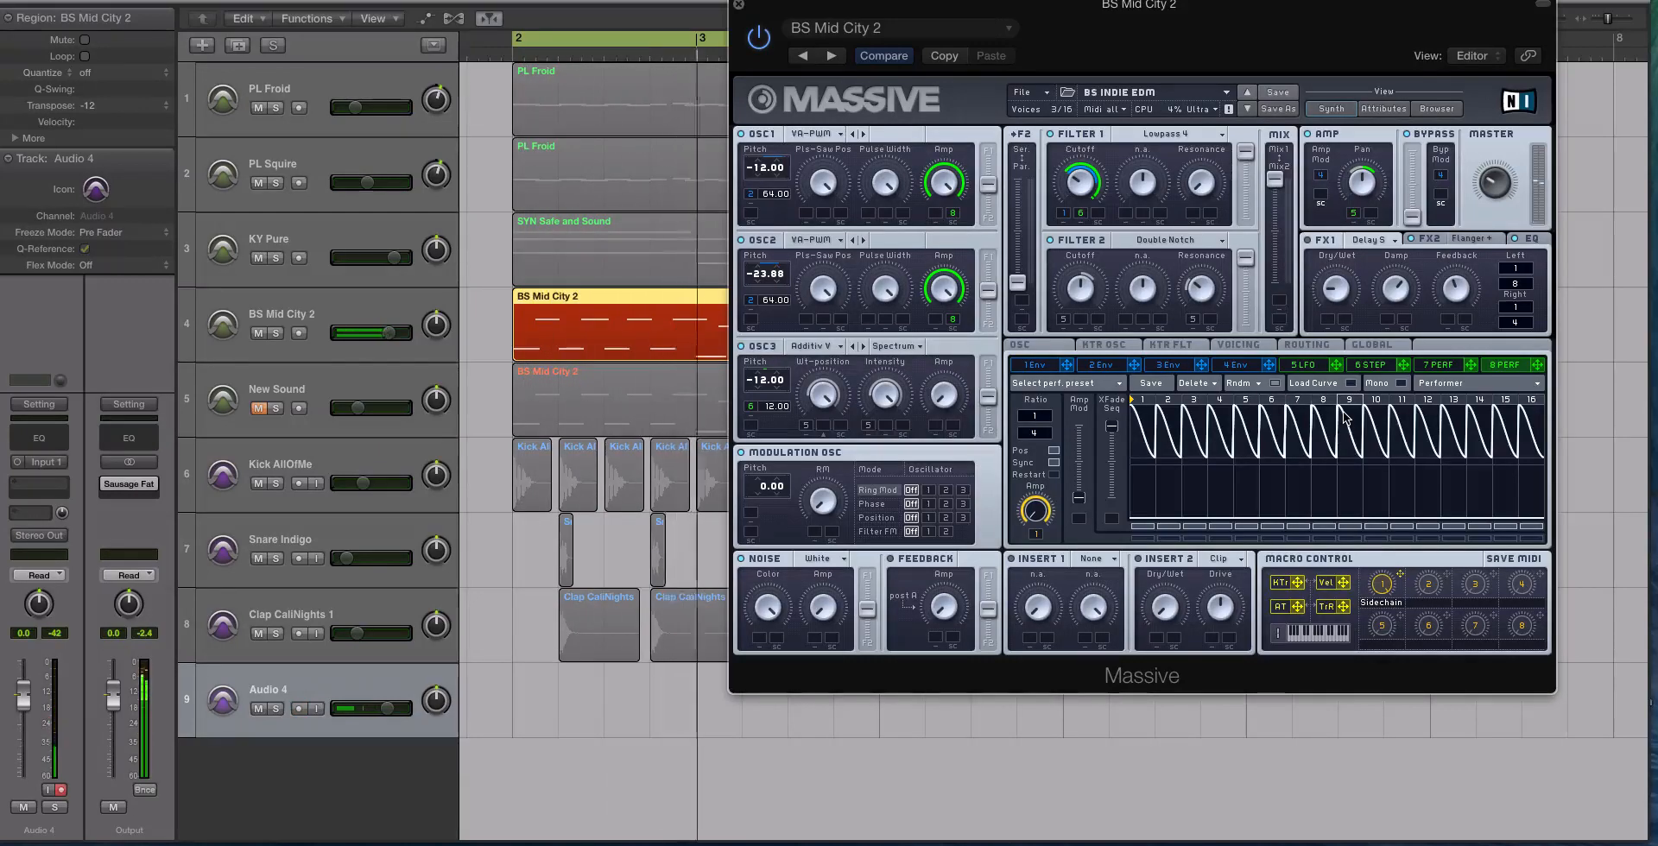
{"action": "key", "text": "ctrl+s"}
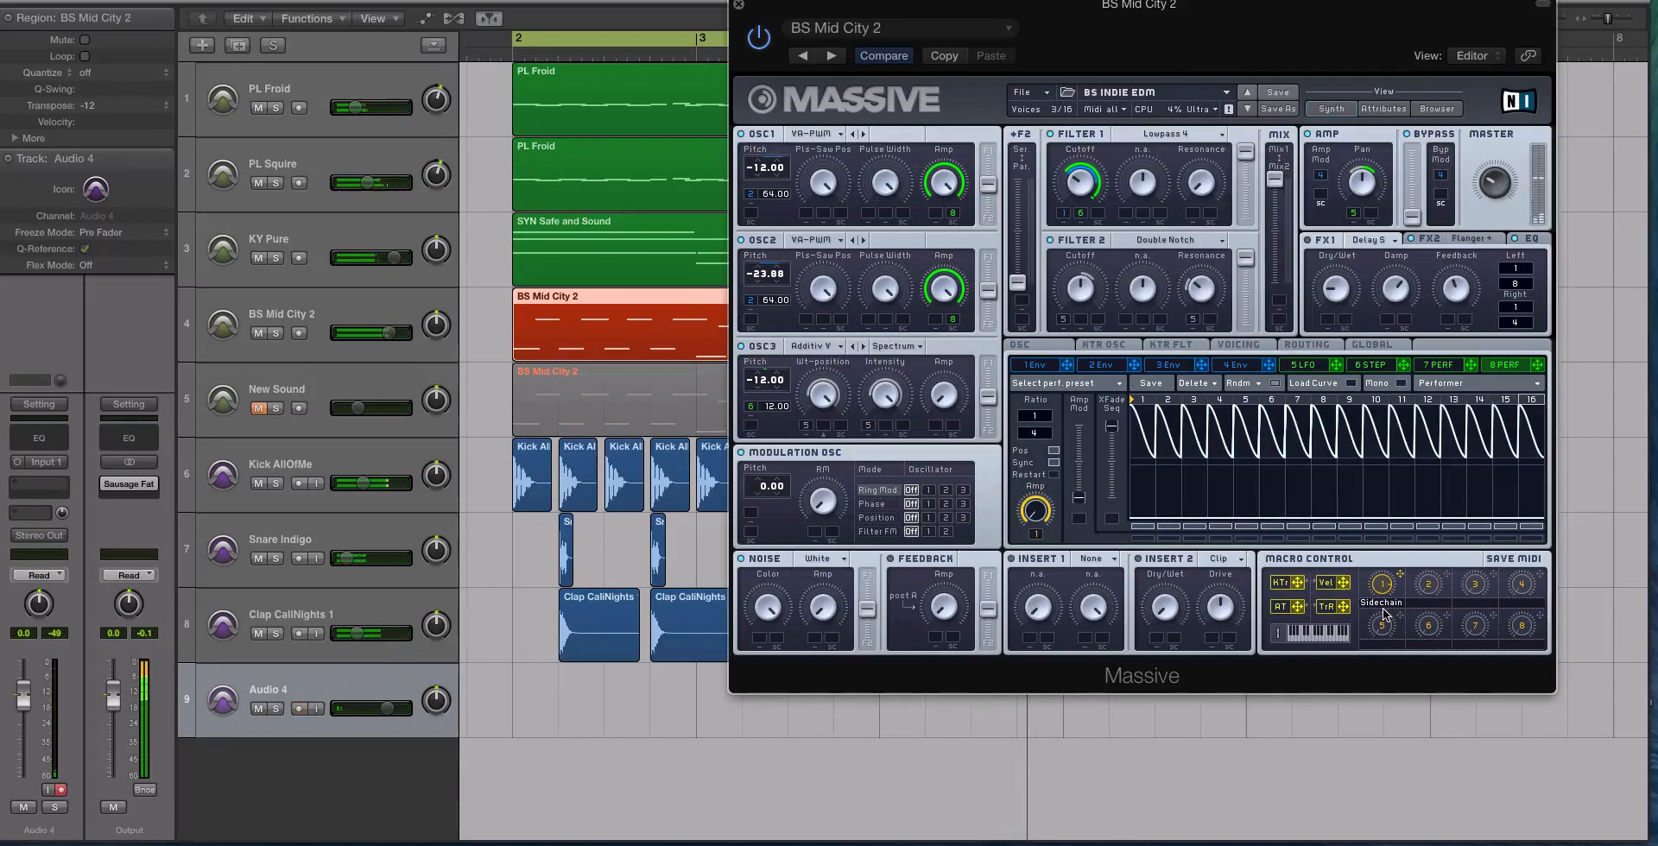
{"action": "key", "text": "space"}
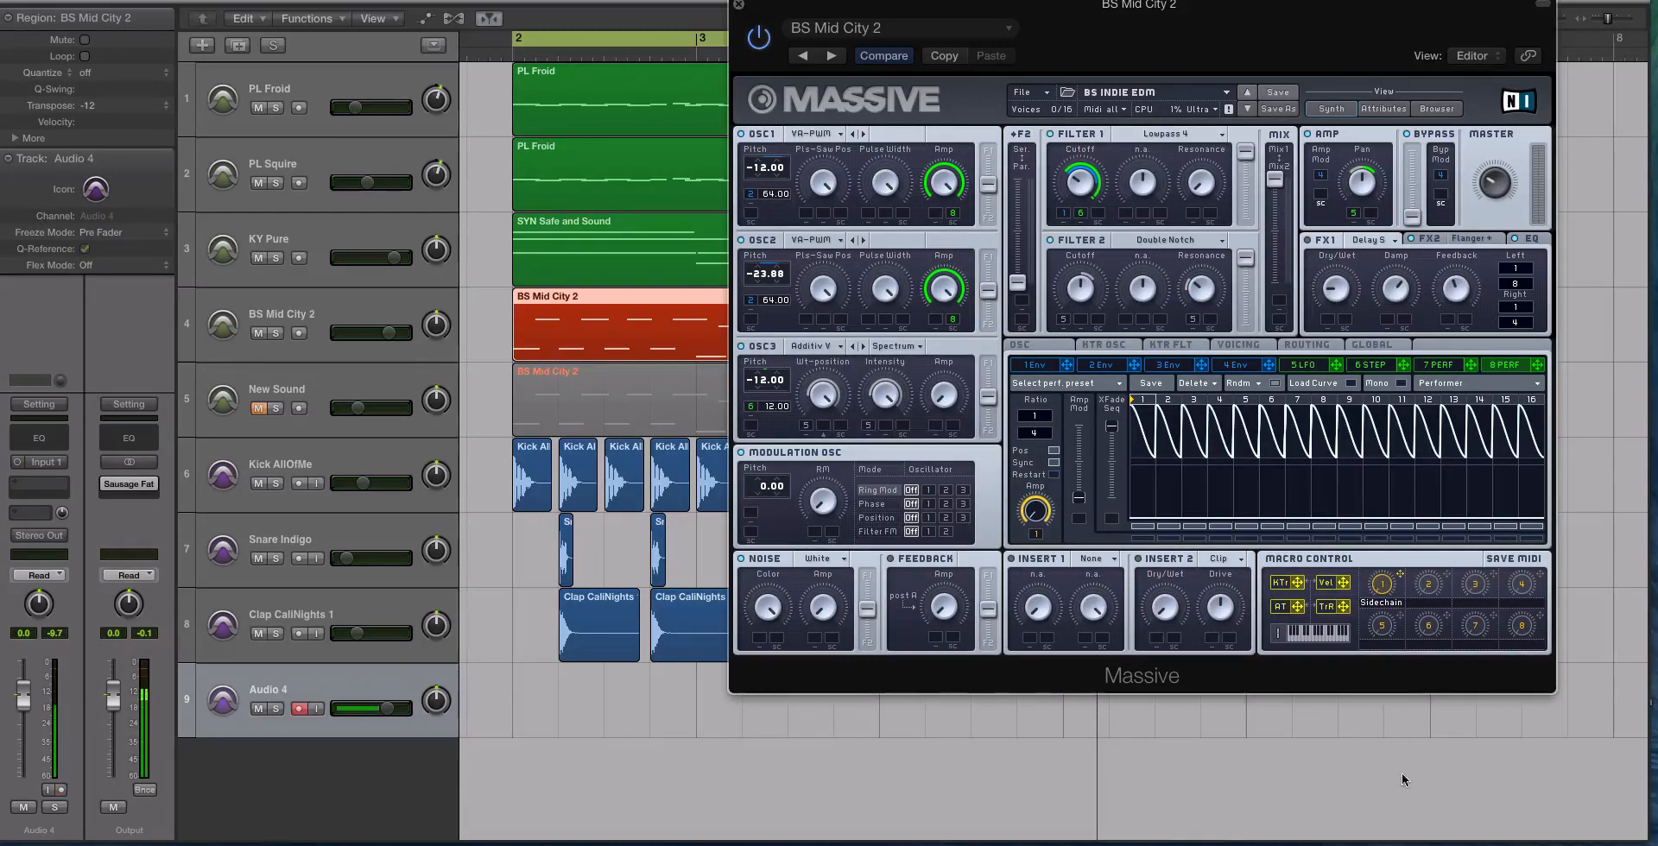
Step: Close the Massive window, mute the BS Mid City 2 track and unmute the New Sound track
{"action": "left_click", "coordinate": [738, 7]}
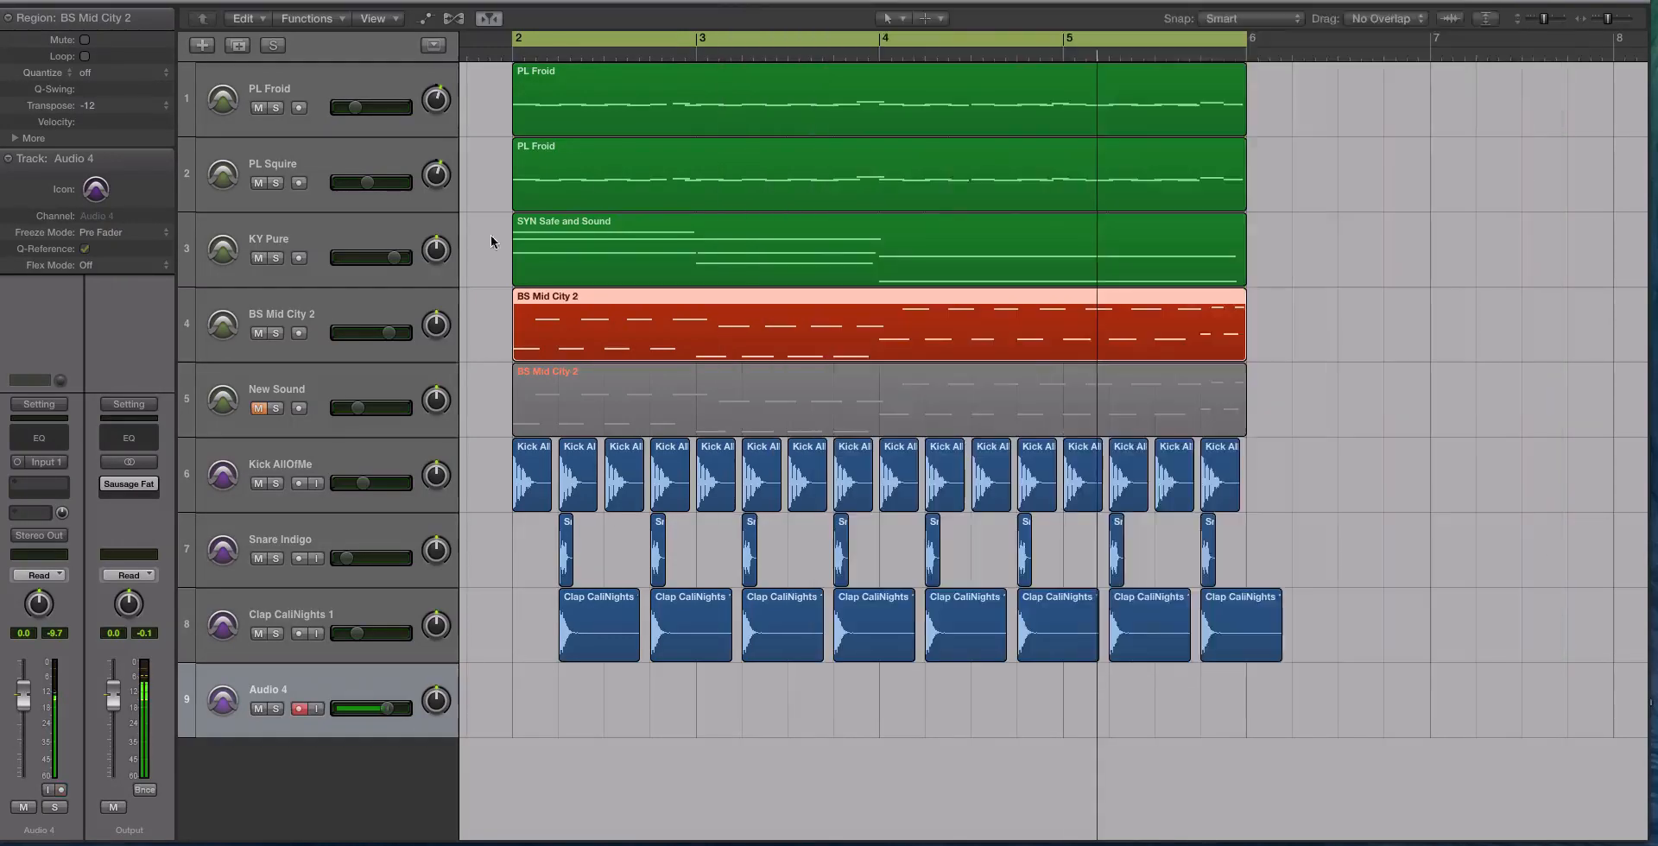
{"action": "left_click", "coordinate": [256, 331]}
{"action": "left_click", "coordinate": [287, 364]}
{"action": "left_click", "coordinate": [259, 408]}
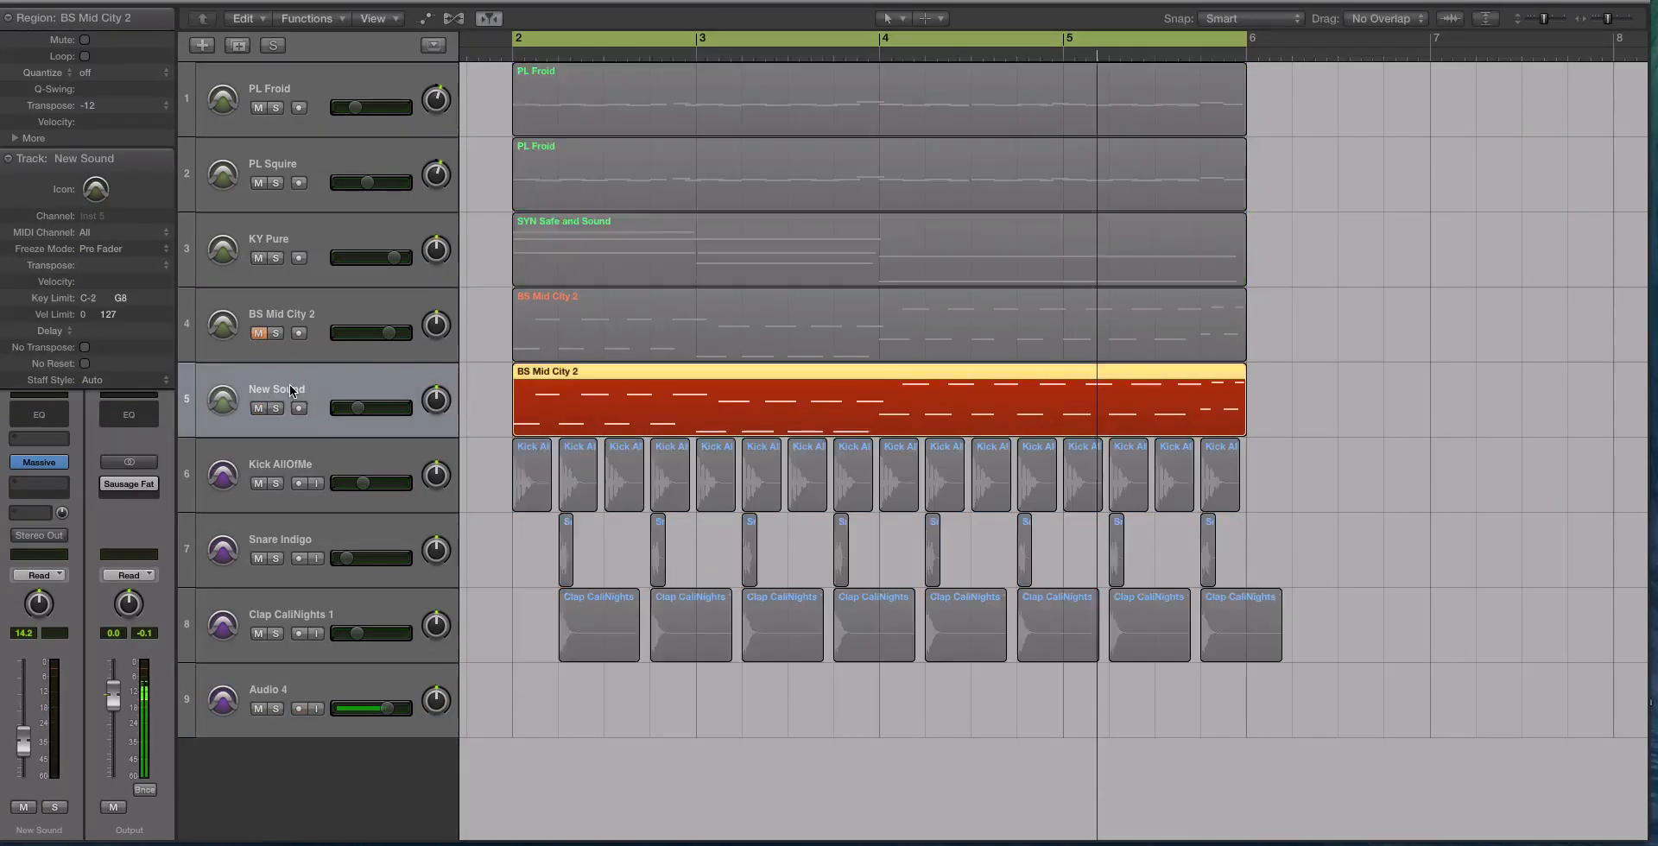
Step: Audition the New Sound track and open its Massive synth
{"action": "key", "text": "space"}
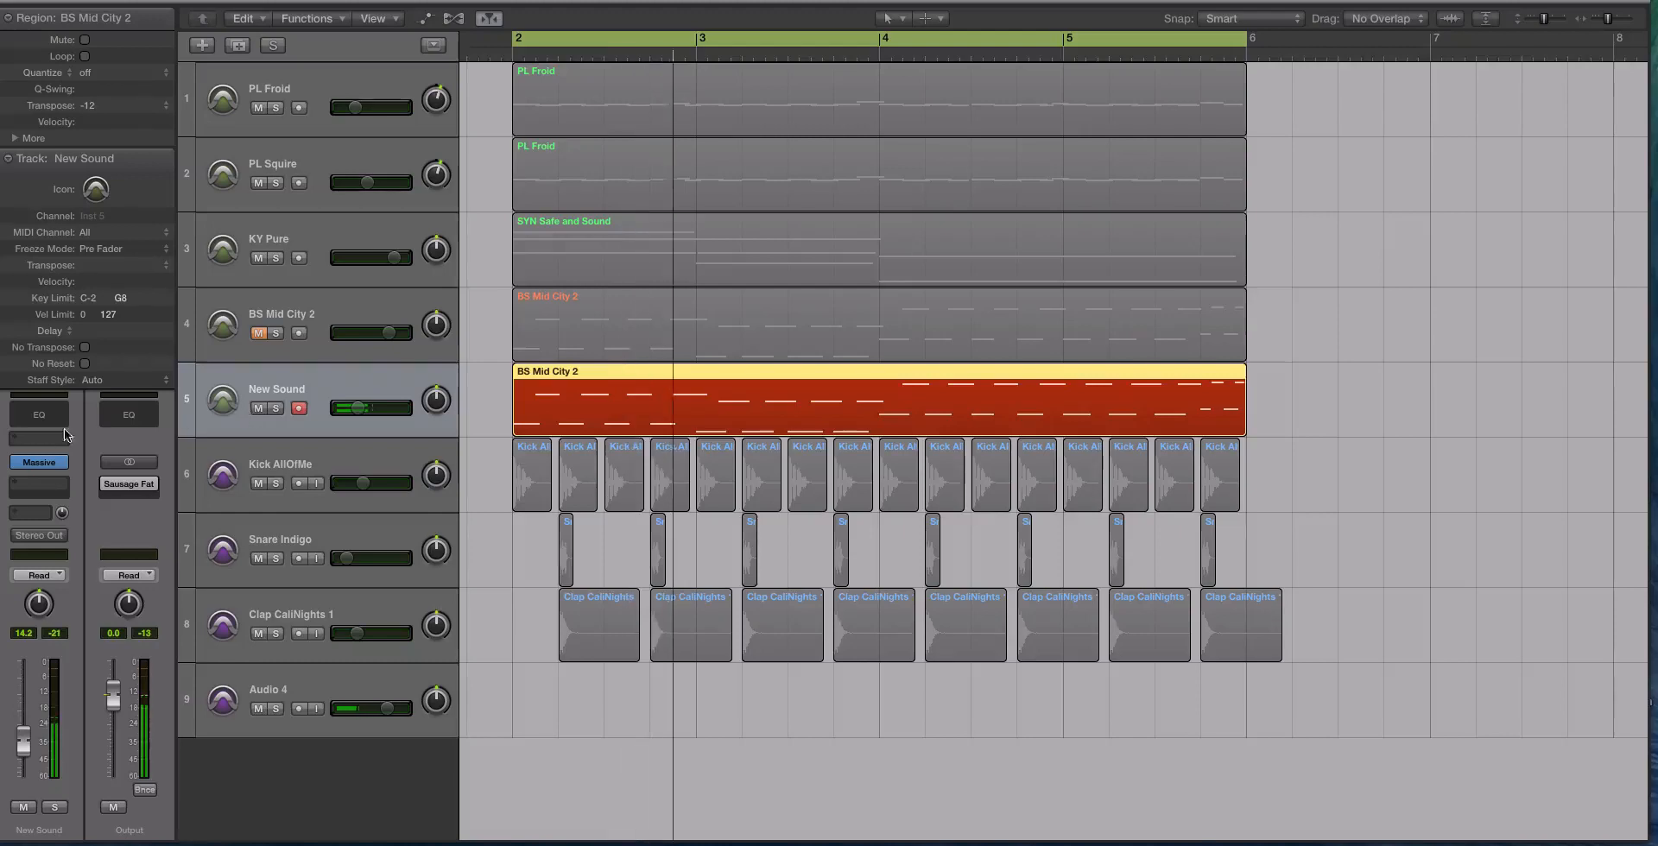
{"action": "left_click", "coordinate": [38, 462]}
{"action": "left_click_drag", "start_coordinate": [714, 116], "coordinate": [547, 72]}
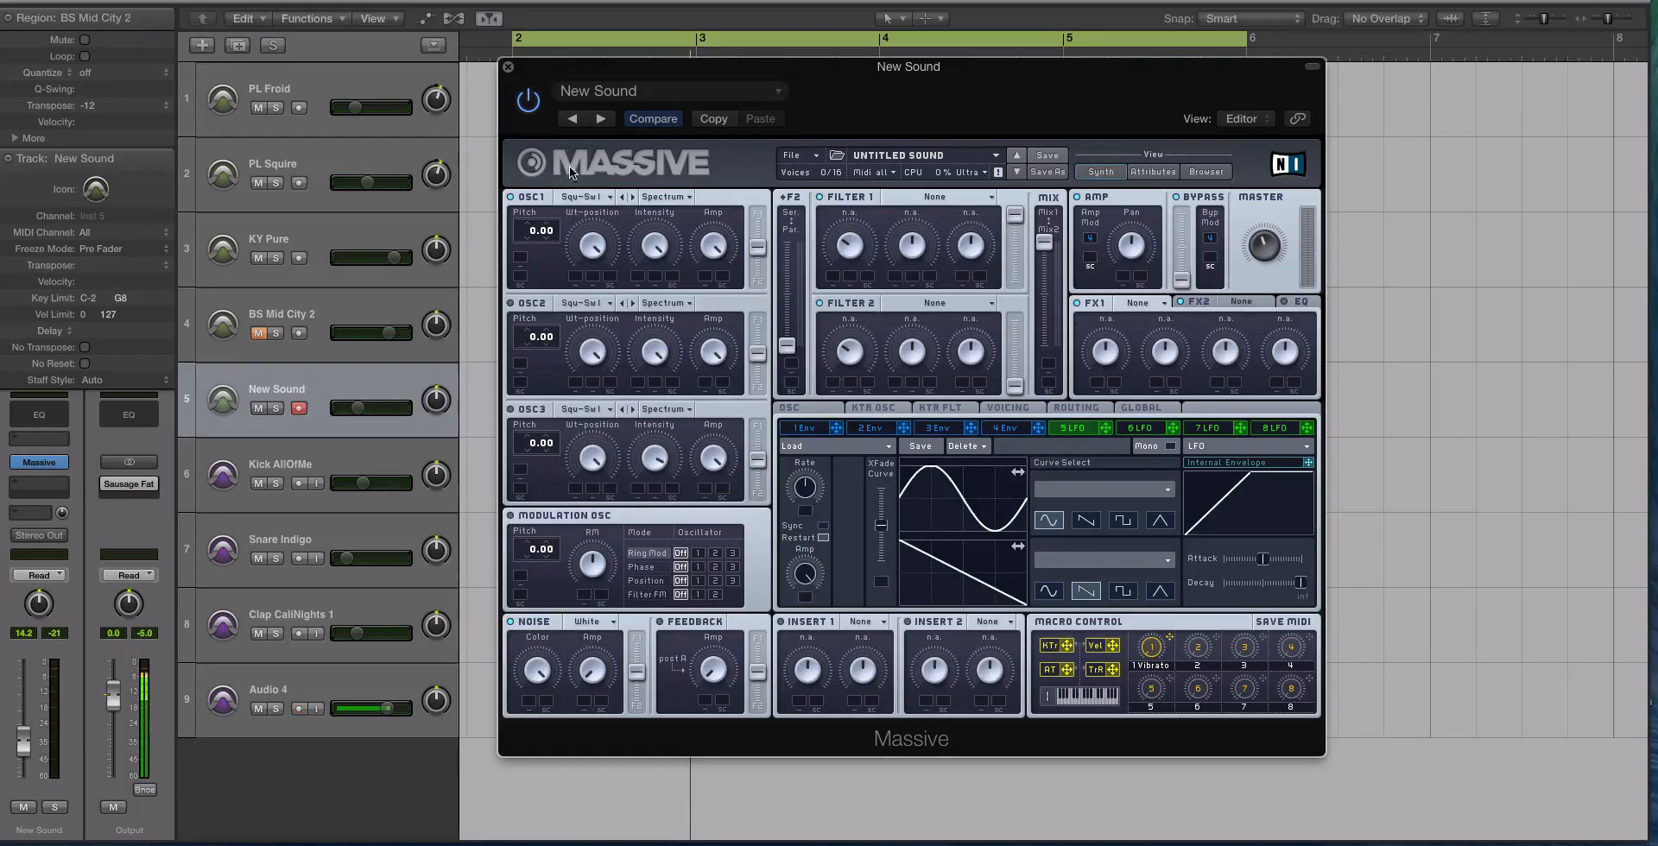
Step: Set oscillators 1 and 2 to the Pulse-Saw PWM wavetable, with pitches of -12.00 and -24.00
{"action": "left_click", "coordinate": [583, 197]}
{"action": "left_click", "coordinate": [588, 212]}
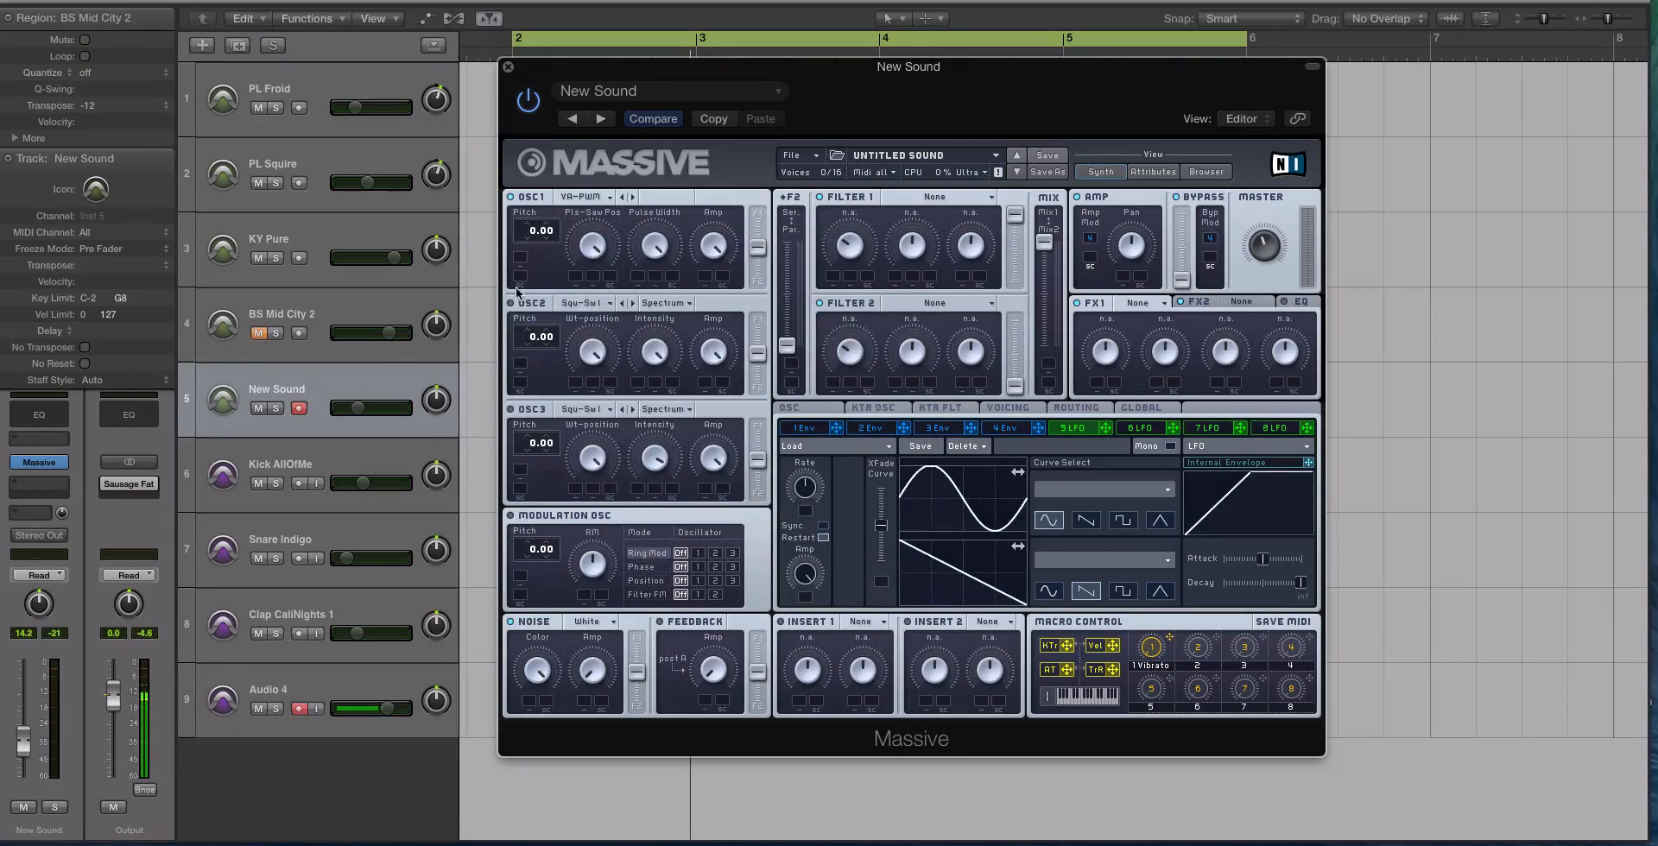
{"action": "left_click", "coordinate": [588, 304]}
{"action": "left_click", "coordinate": [588, 320]}
{"action": "left_click_drag", "start_coordinate": [532, 234], "coordinate": [534, 258]}
{"action": "left_click_drag", "start_coordinate": [540, 339], "coordinate": [533, 380]}
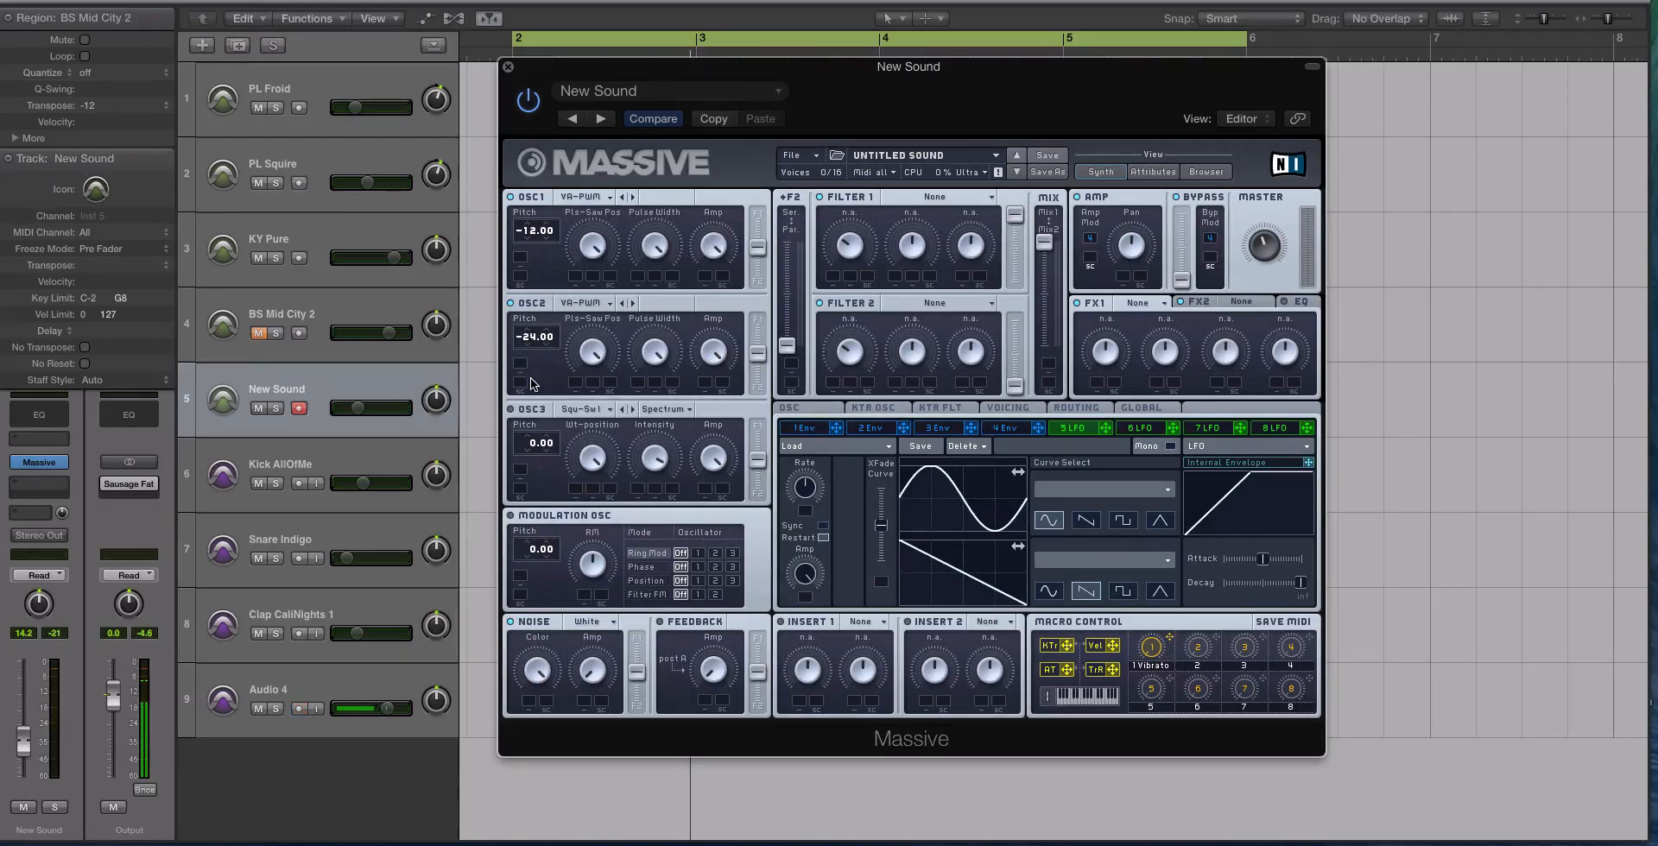
Step: Compare oscillator 2 an octave higher, detune its pitch to -23.88 and lower its amp
{"action": "left_click_drag", "start_coordinate": [542, 74], "coordinate": [798, 72]}
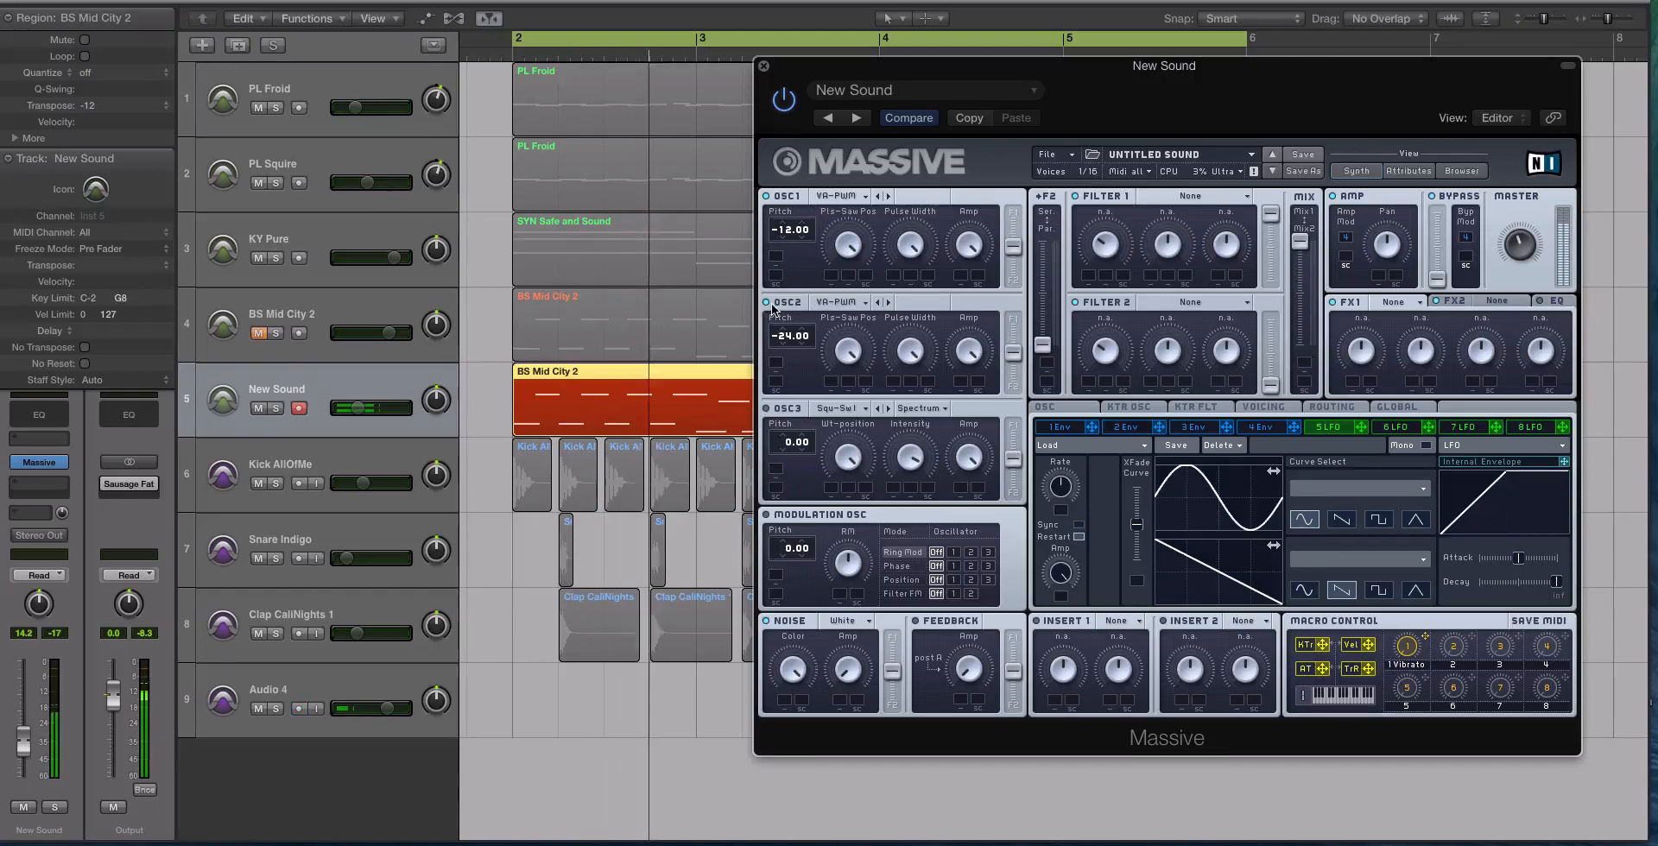
{"action": "left_click_drag", "start_coordinate": [786, 337], "coordinate": [792, 320]}
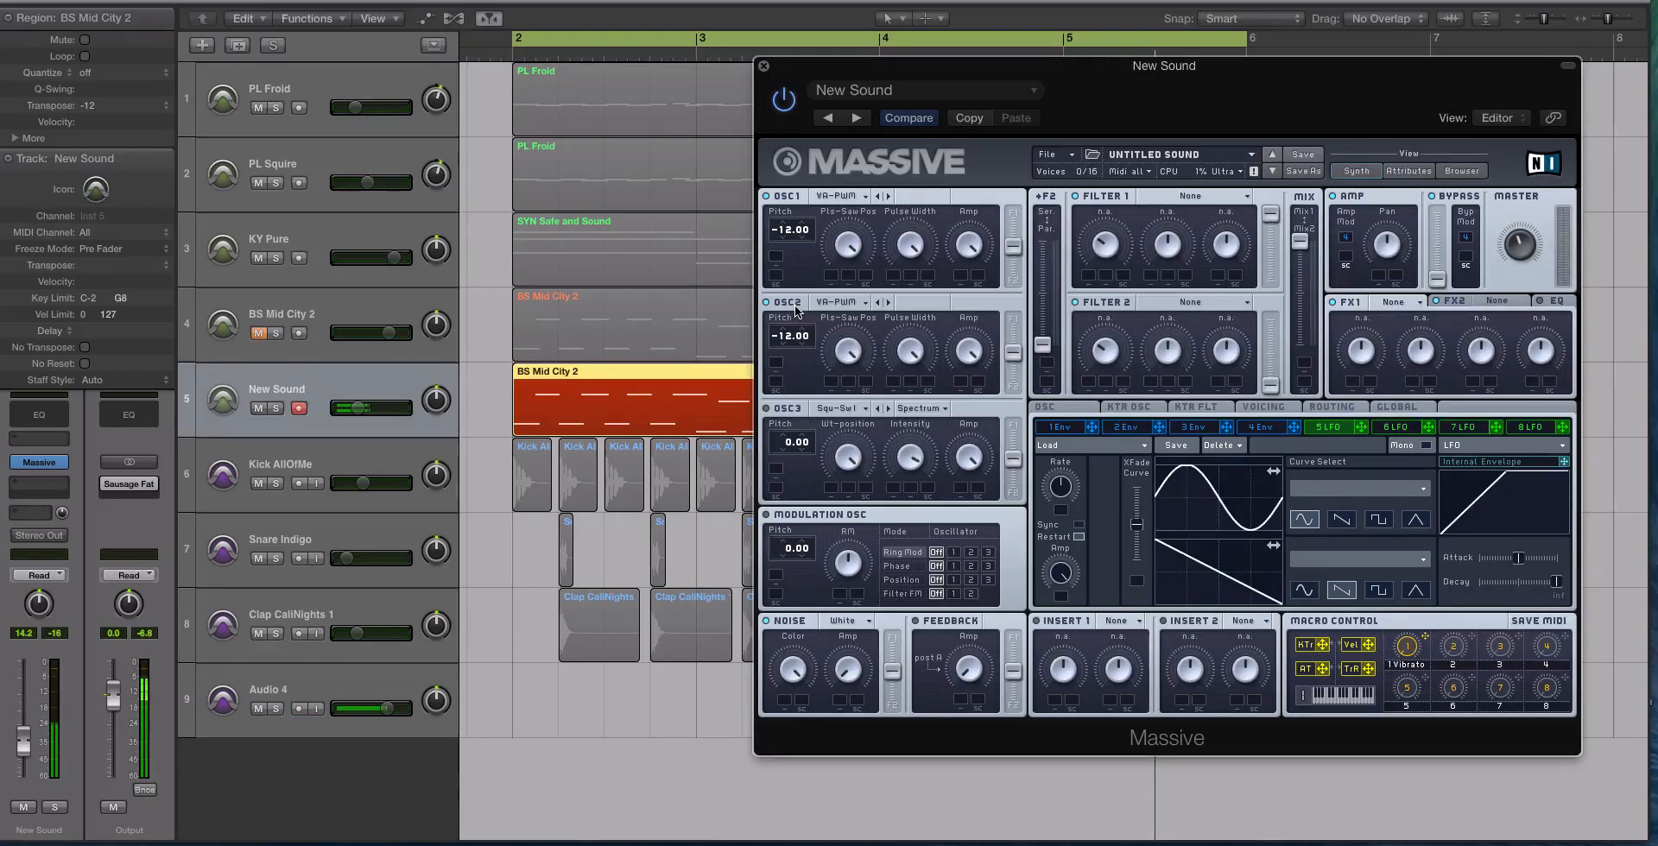
{"action": "left_click_drag", "start_coordinate": [787, 338], "coordinate": [784, 358]}
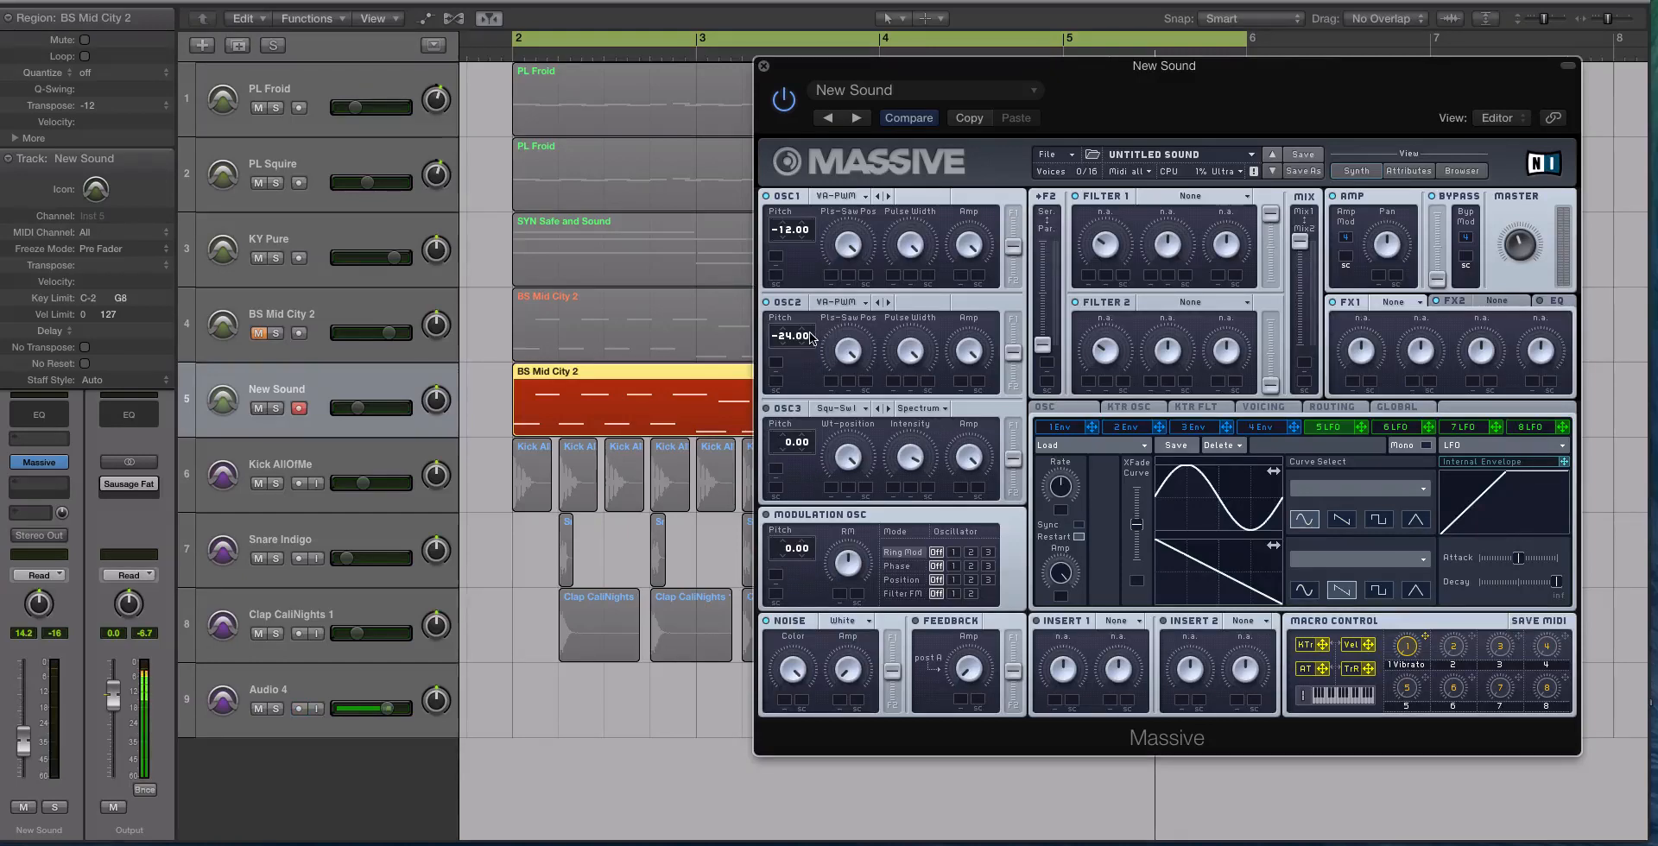
{"action": "left_click_drag", "start_coordinate": [809, 337], "coordinate": [820, 323]}
{"action": "left_click_drag", "start_coordinate": [970, 347], "coordinate": [969, 371]}
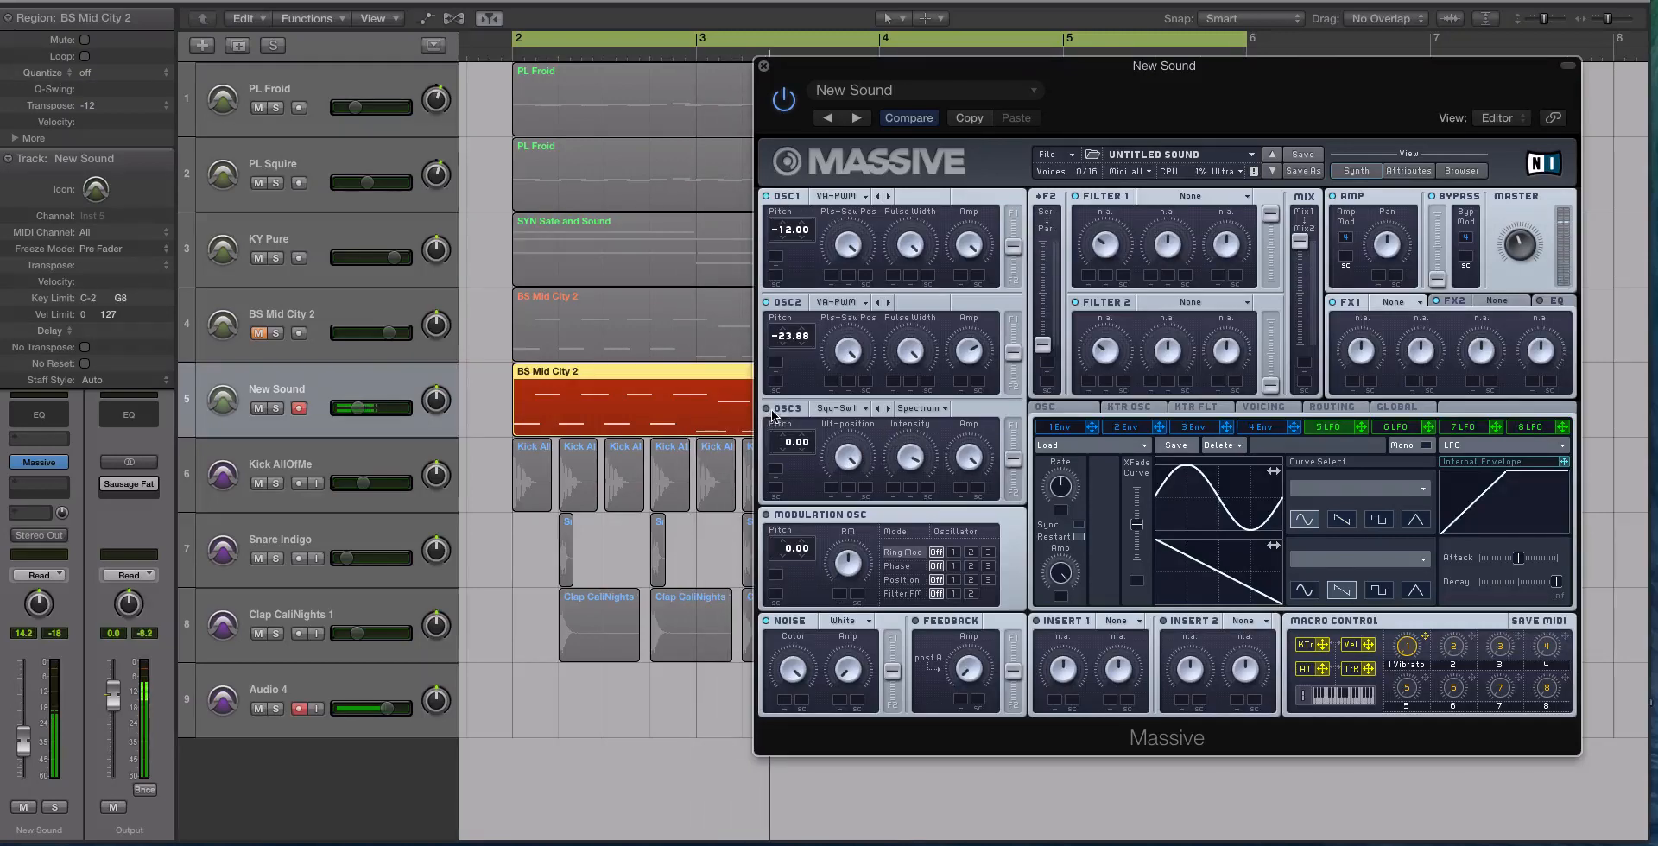
Step: Set oscillator 3 to the Additivmix V wavetable with a pitch of -12.00
{"action": "left_click", "coordinate": [836, 408]}
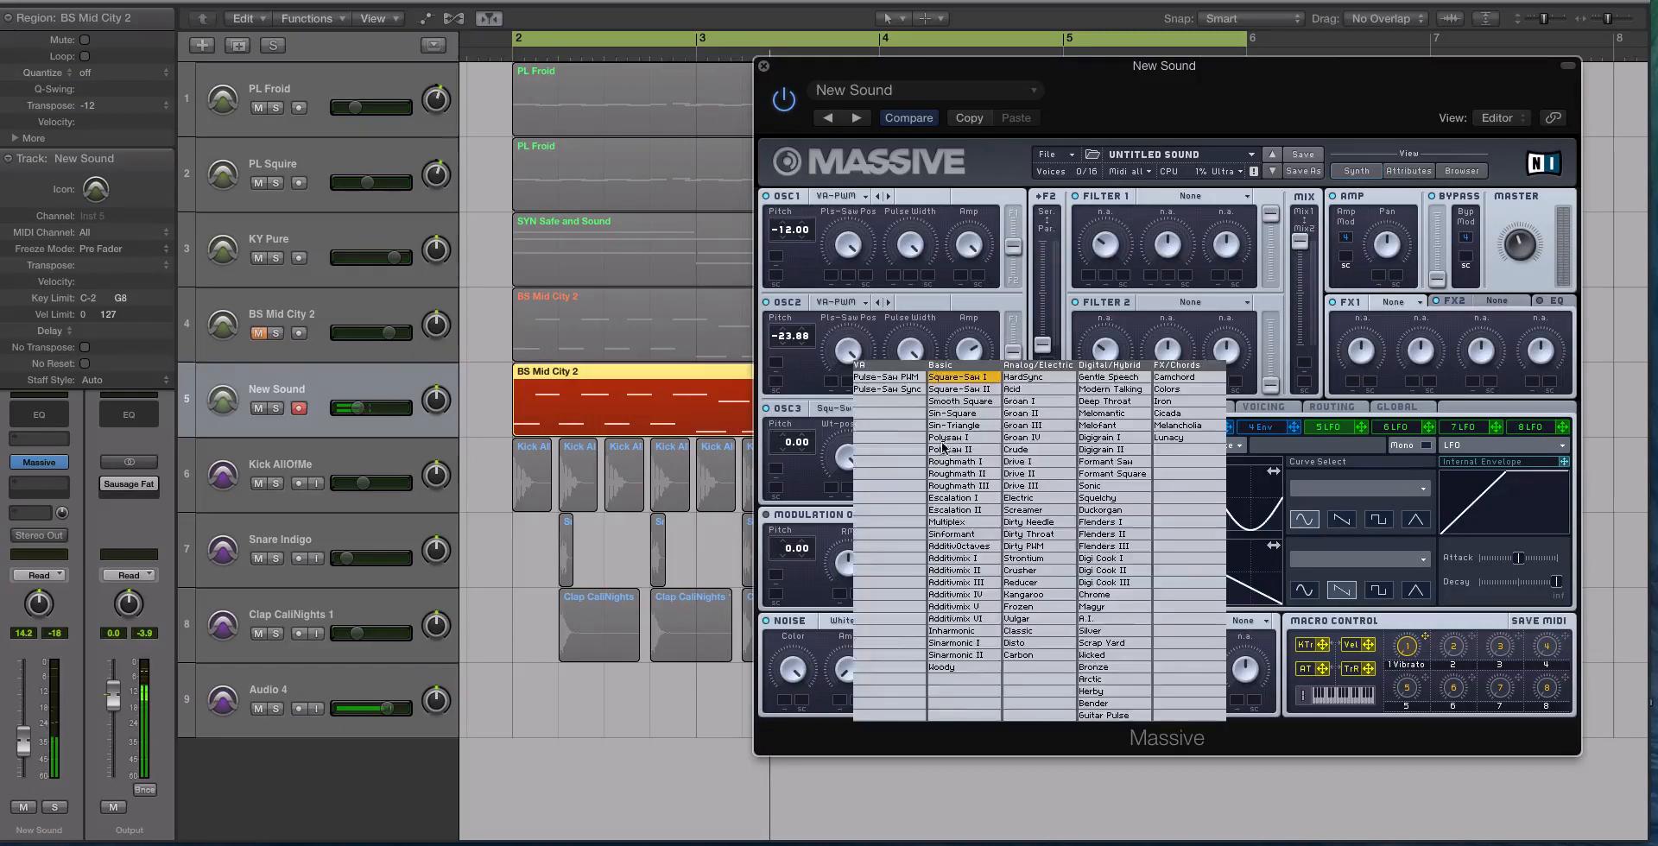
{"action": "left_click", "coordinate": [986, 608]}
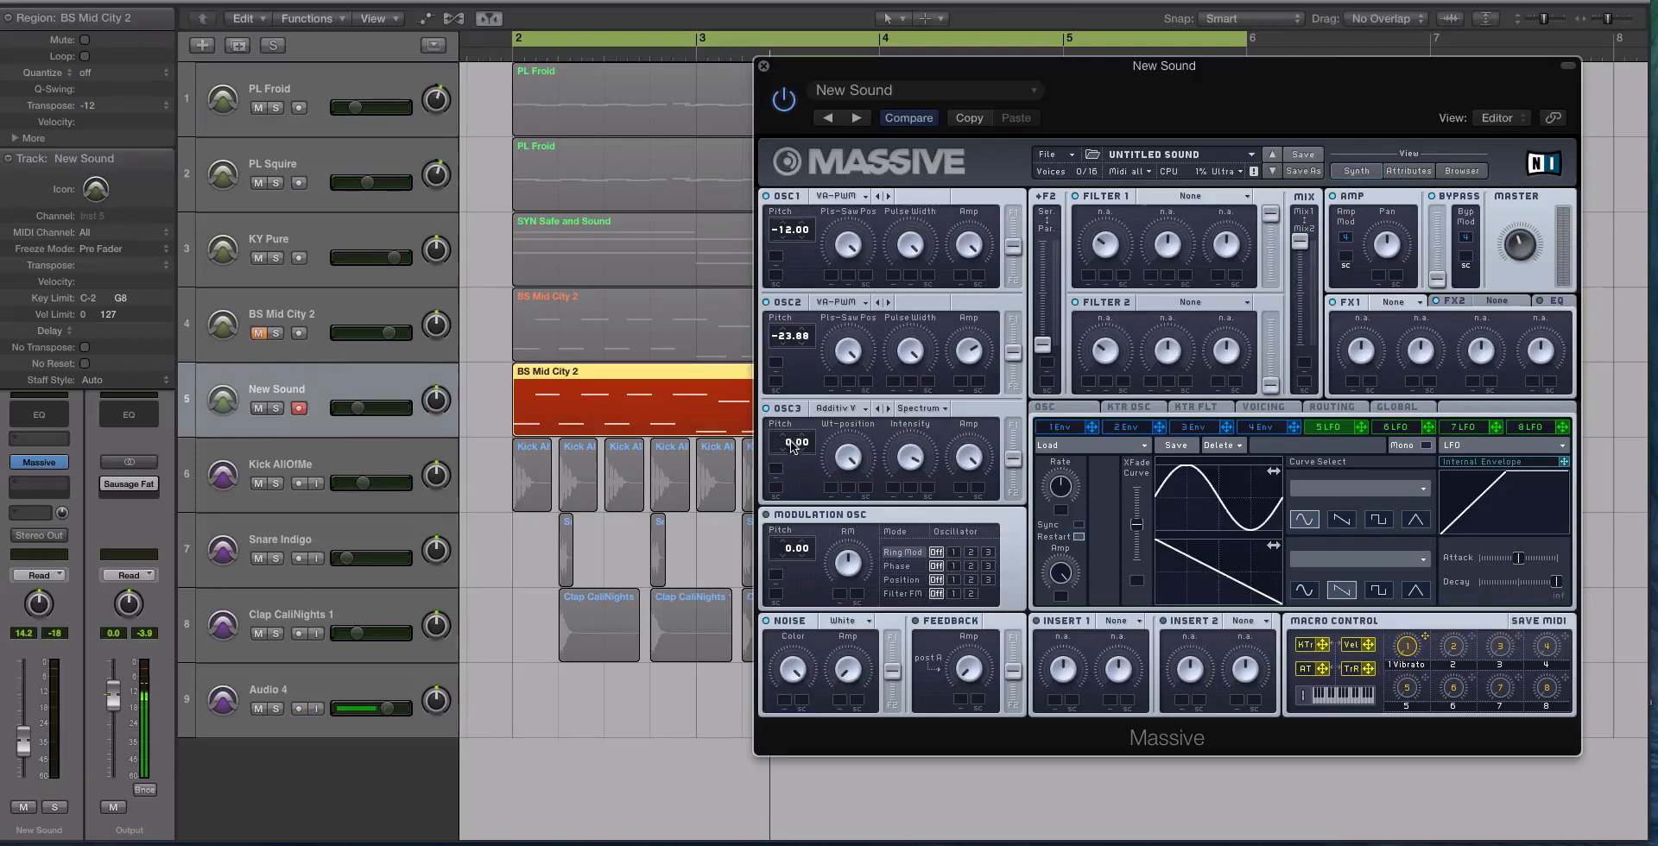
{"action": "left_click_drag", "start_coordinate": [793, 449], "coordinate": [796, 469]}
Step: Set Filter 1 to Lowpass 4 and turn its resonance all the way down
{"action": "left_click", "coordinate": [1189, 198]}
{"action": "left_click", "coordinate": [1189, 207]}
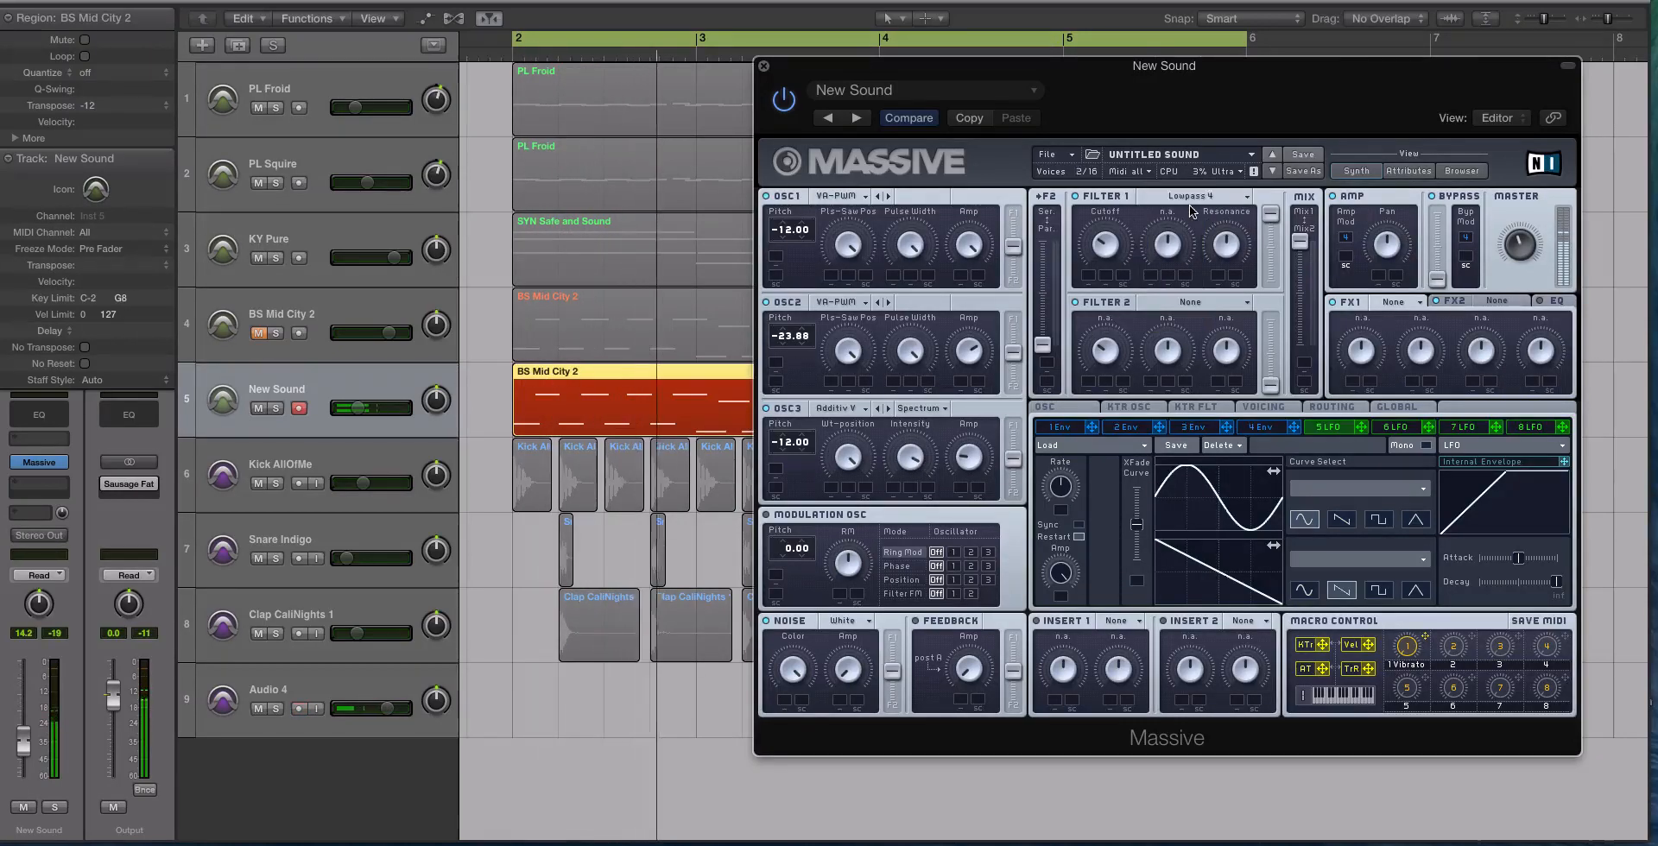
{"action": "left_click_drag", "start_coordinate": [1225, 242], "coordinate": [1242, 366]}
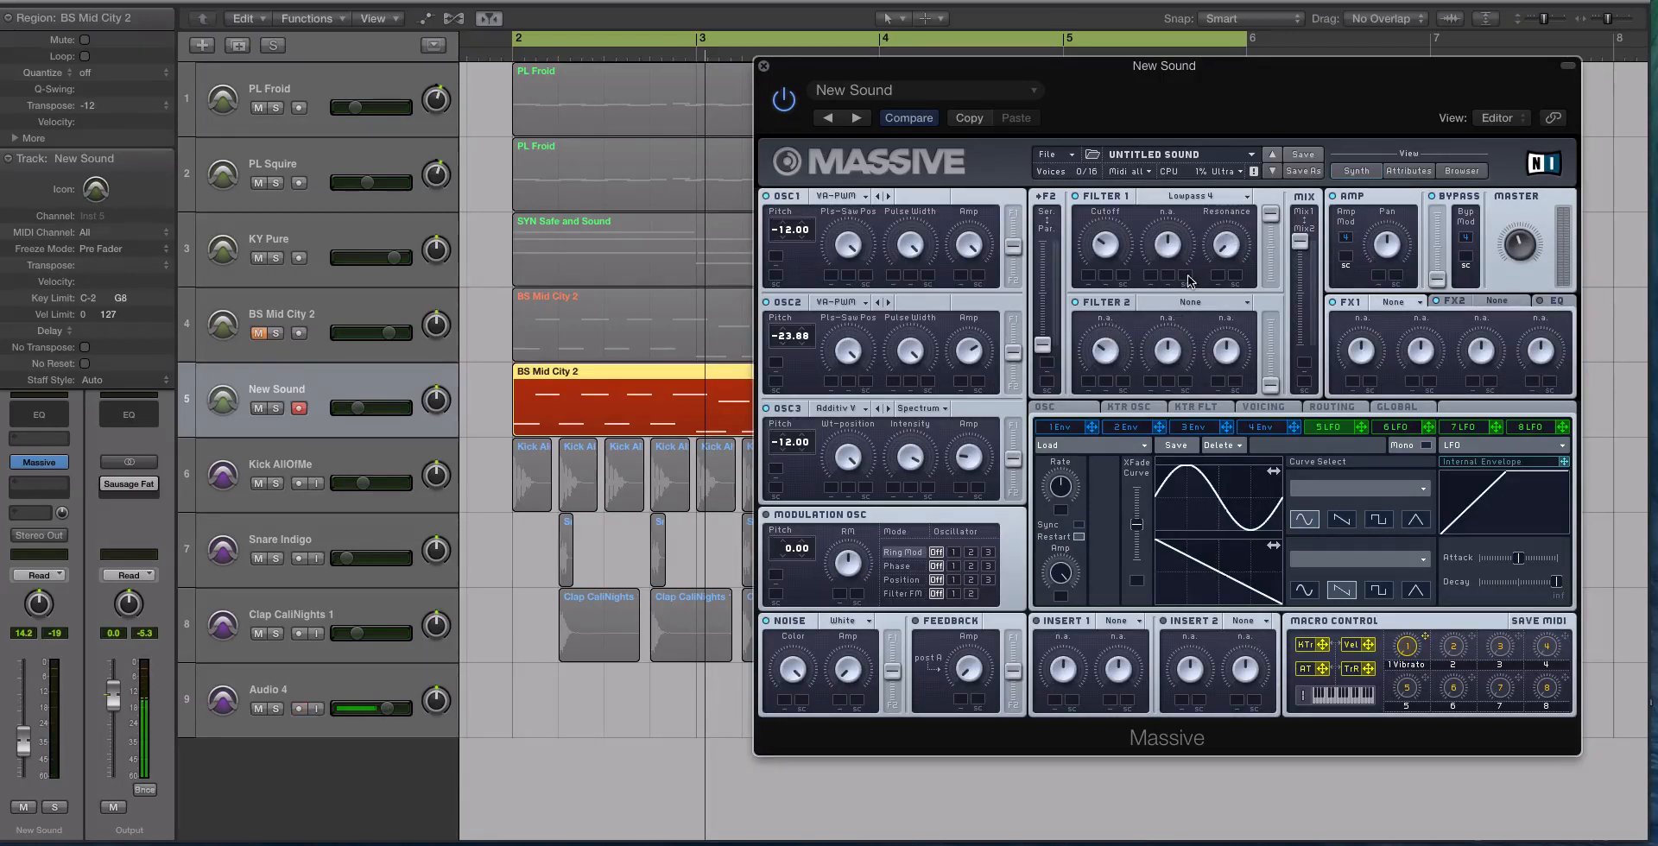
Step: Set the voicing to 3 unison voices and enable the Pitch Cutoff spread at 0.48
{"action": "left_click", "coordinate": [1263, 408]}
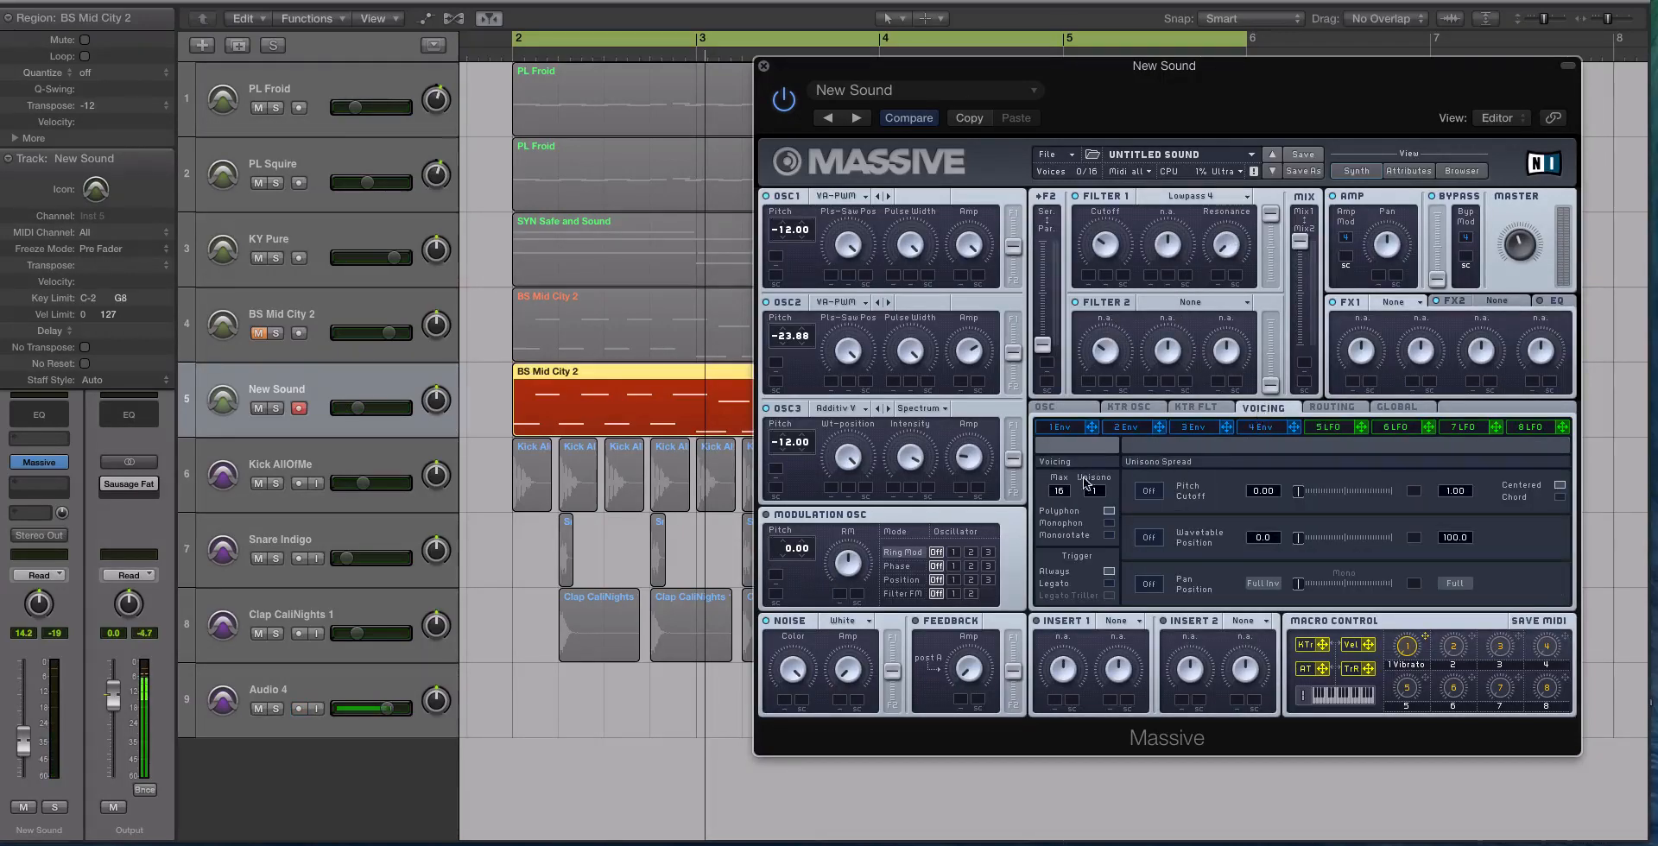
{"action": "left_click_drag", "start_coordinate": [1107, 496], "coordinate": [1104, 494]}
{"action": "left_click", "coordinate": [1154, 494]}
{"action": "left_click_drag", "start_coordinate": [1298, 492], "coordinate": [1307, 496]}
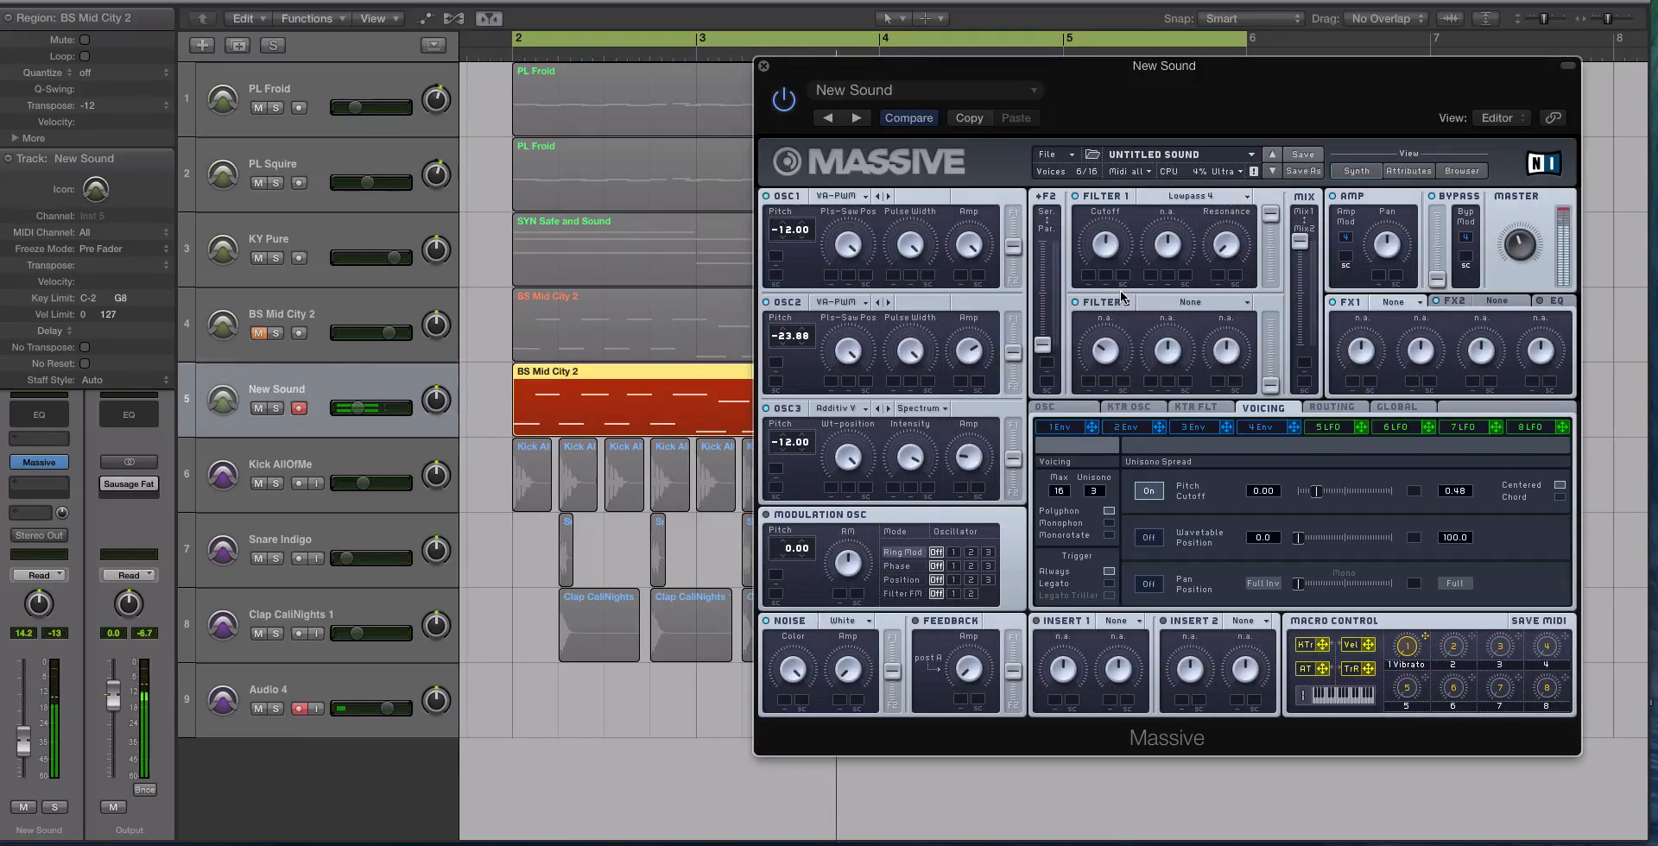
Step: Enable the Pan Position unison spread at full width and raise Filter 1's cutoff while auditioning the sound
{"action": "left_click", "coordinate": [1160, 583]}
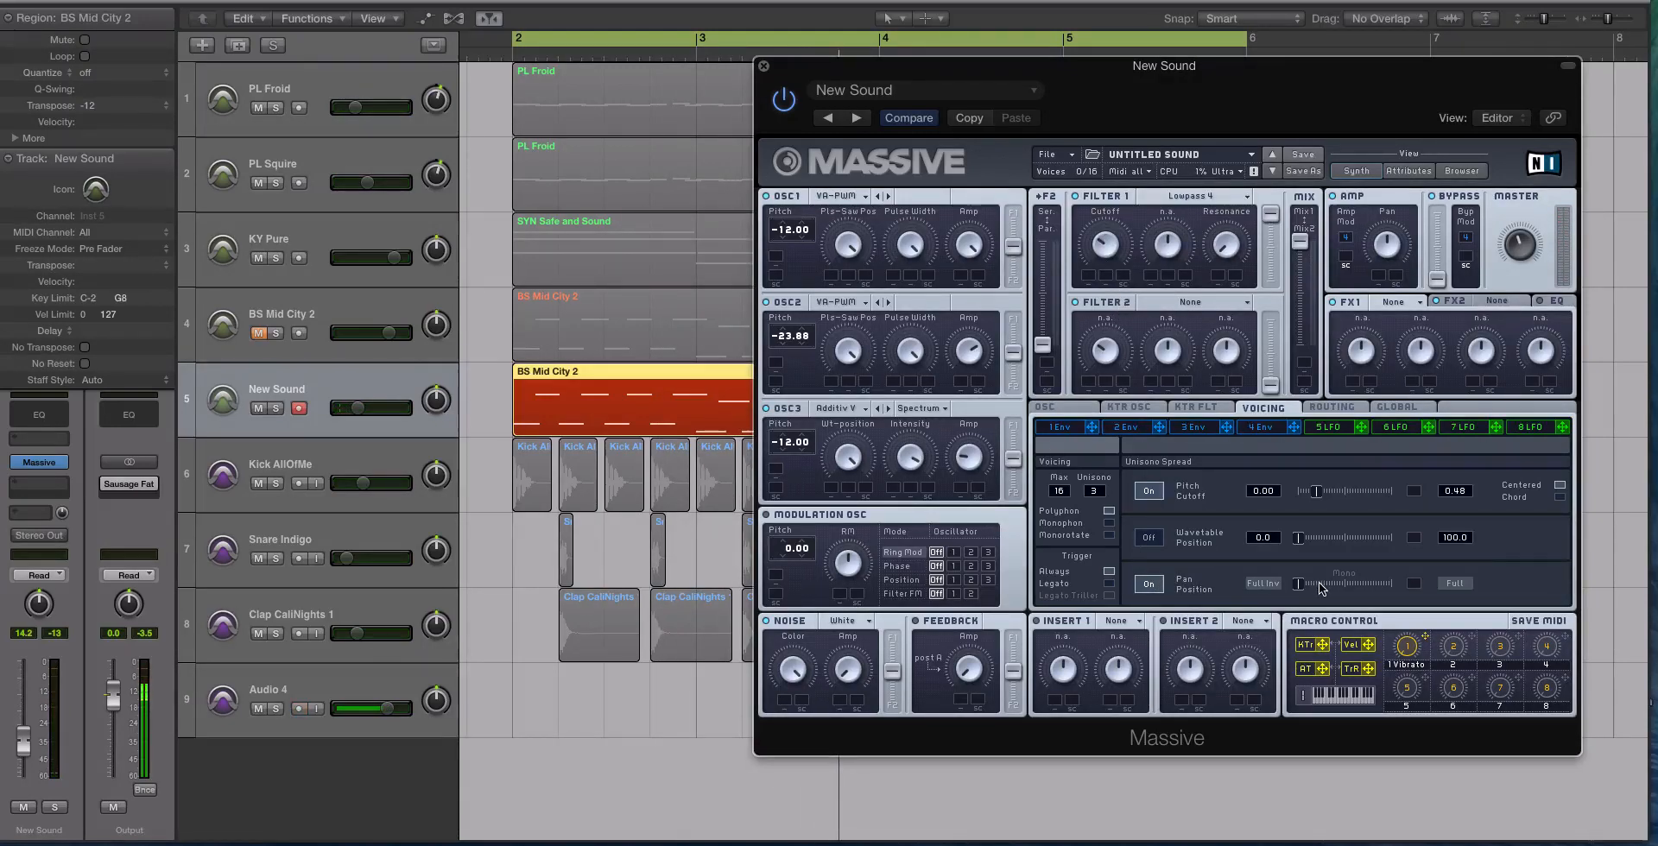
{"action": "left_click_drag", "start_coordinate": [1299, 584], "coordinate": [1394, 584]}
{"action": "key", "text": "space"}
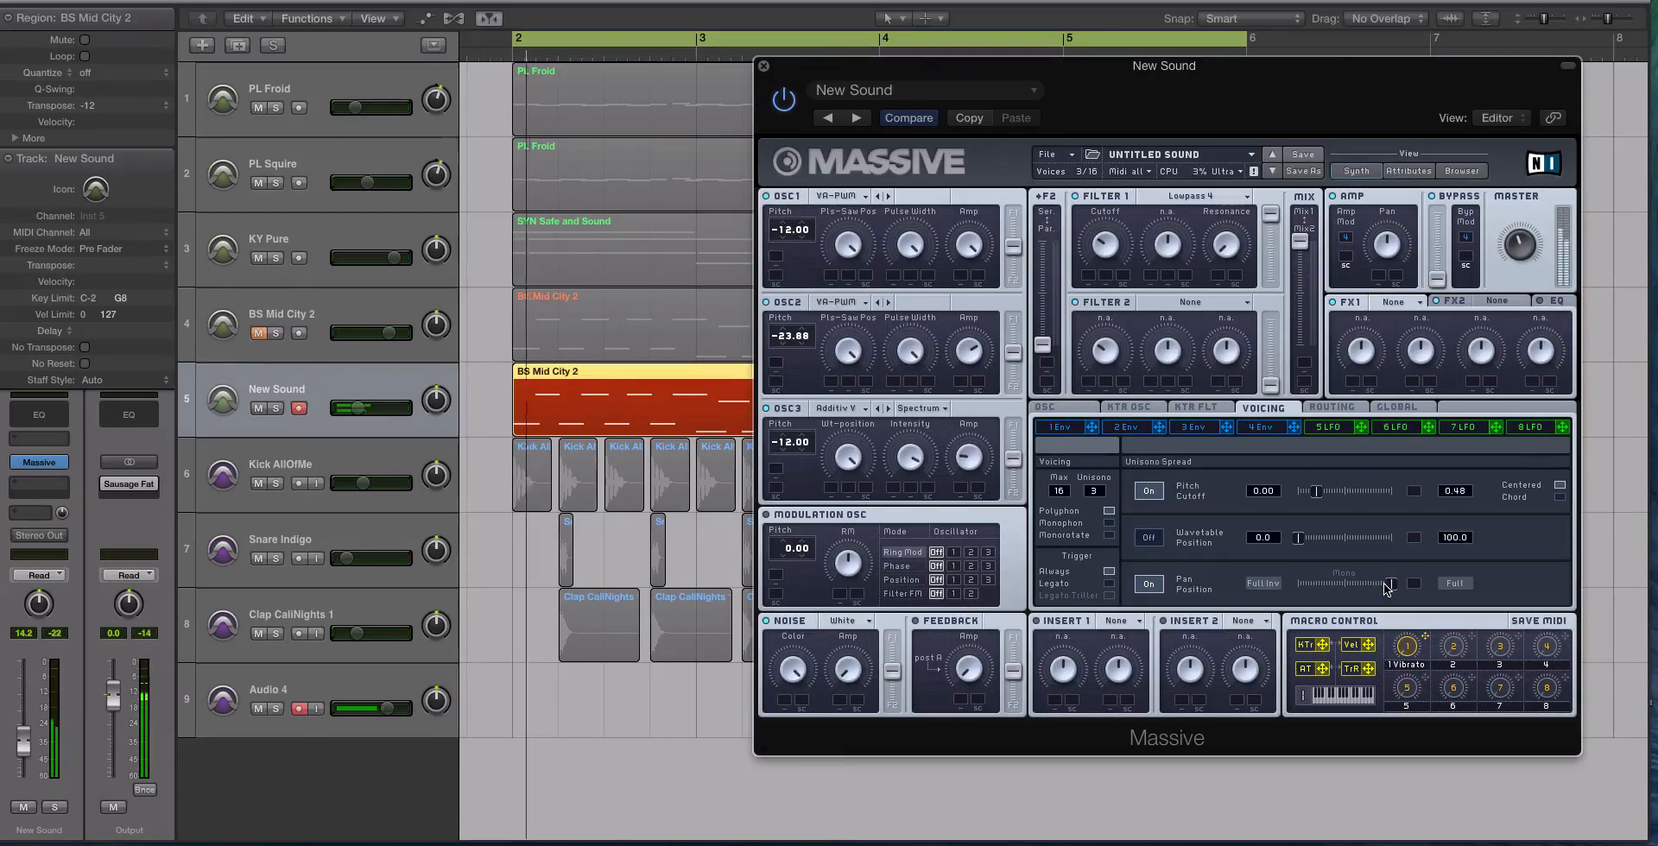
{"action": "left_click_drag", "start_coordinate": [1103, 249], "coordinate": [1105, 204]}
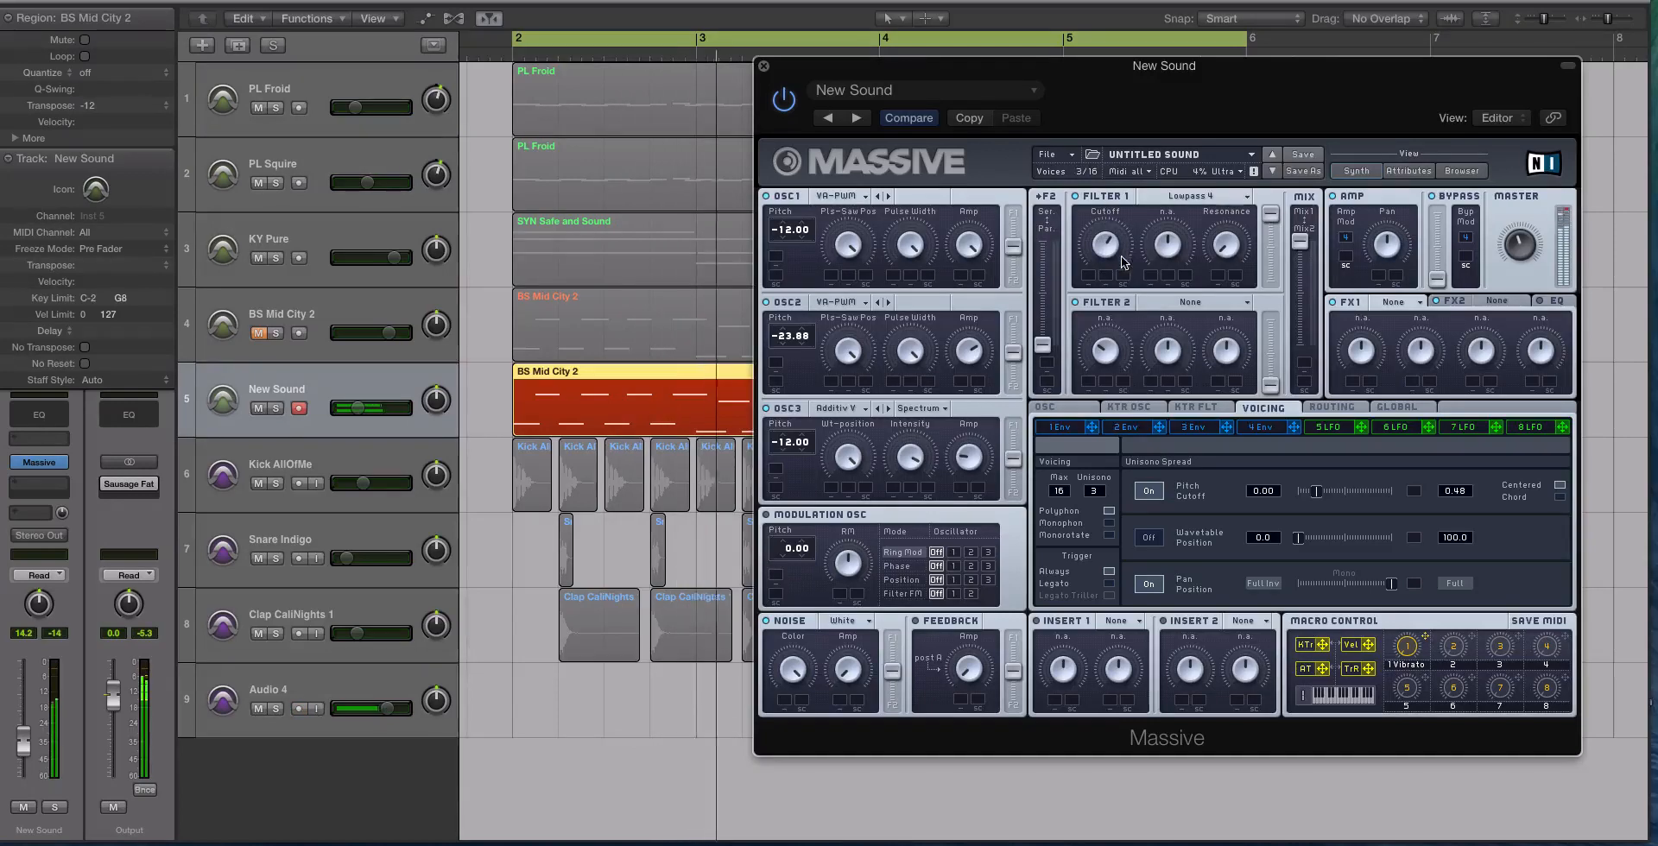
{"action": "key", "text": "space"}
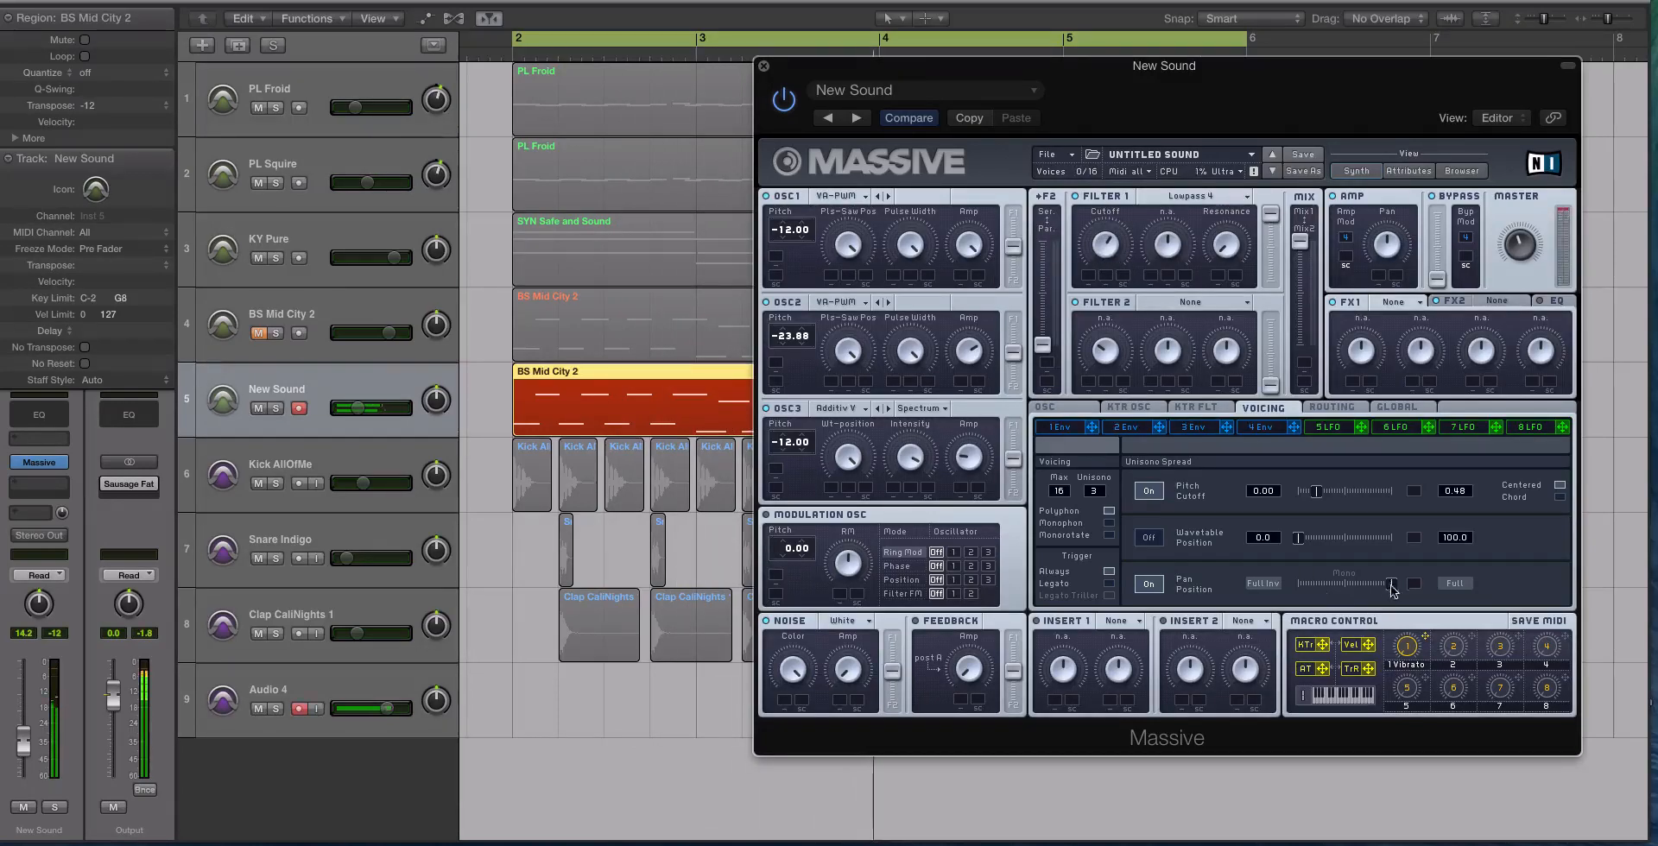
Step: Reduce the Pan Position unison spread to slightly past the middle and audition the result
{"action": "left_click_drag", "start_coordinate": [1392, 585], "coordinate": [1352, 587]}
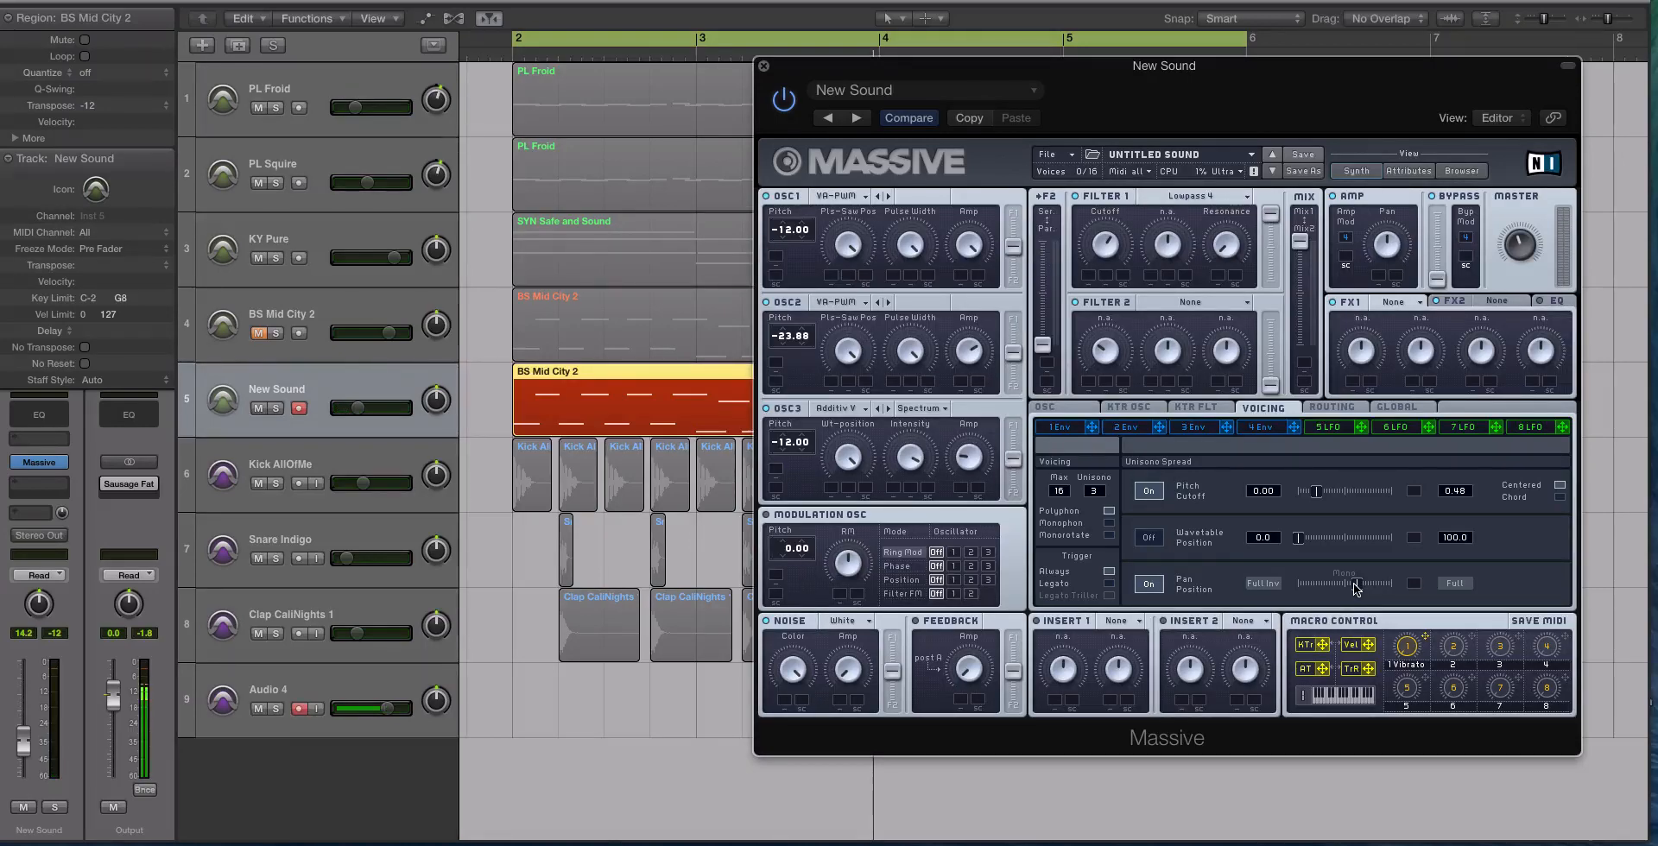
{"action": "left_click_drag", "start_coordinate": [1354, 583], "coordinate": [1353, 583]}
{"action": "key", "text": "space"}
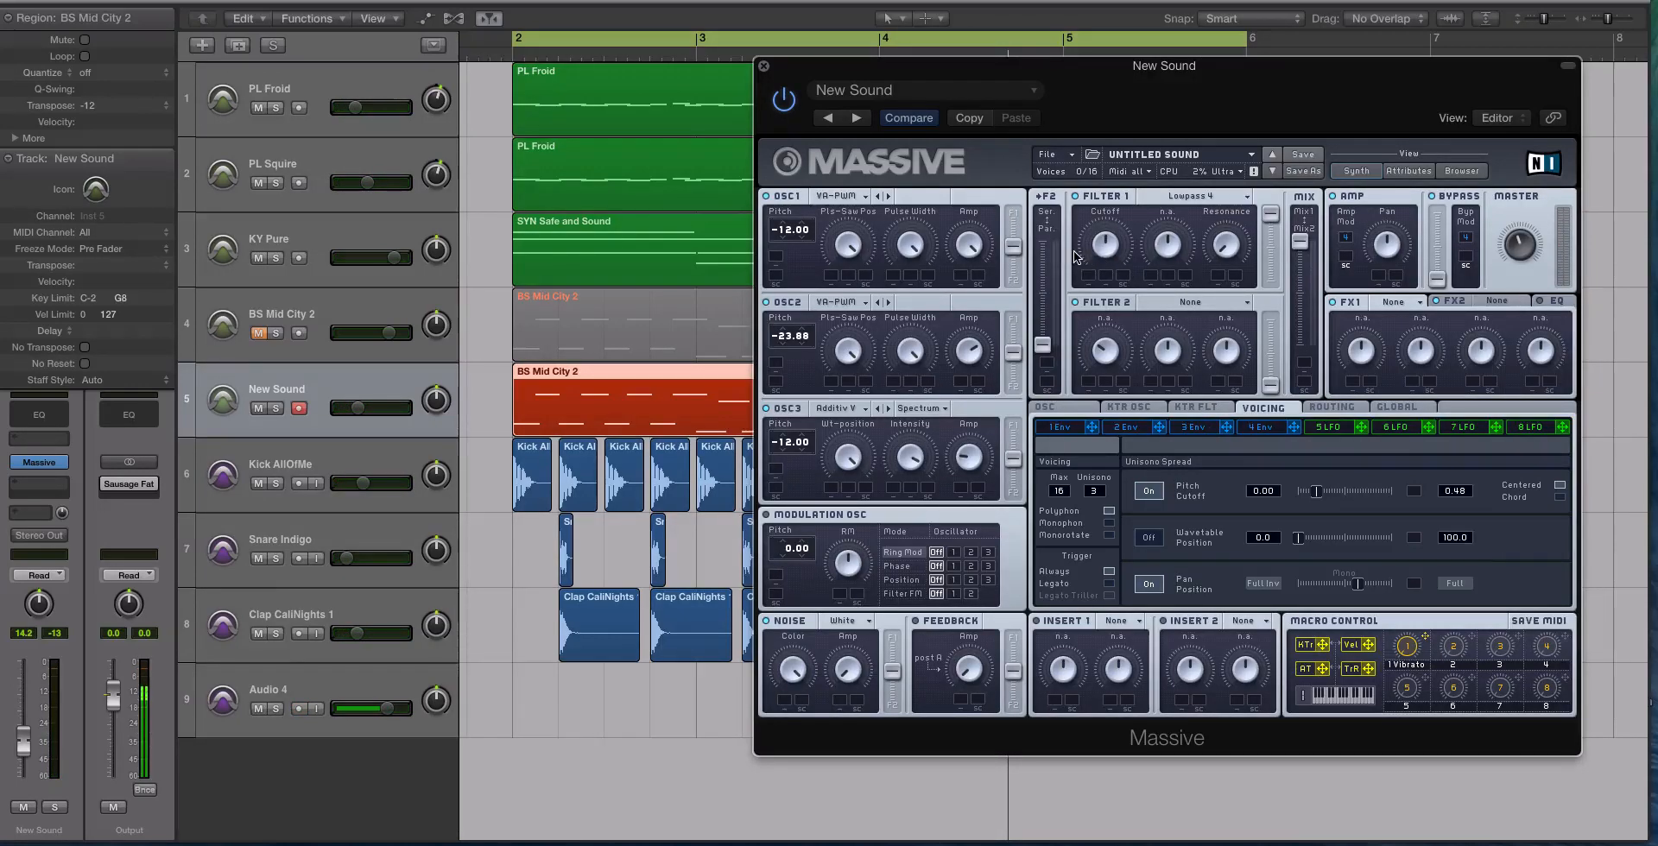
Step: Select the BS Mid City 2 region on the New Sound track
{"action": "key", "text": "x"}
{"action": "key", "text": "x"}
{"action": "left_click", "coordinate": [477, 381]}
{"action": "left_click", "coordinate": [527, 384]}
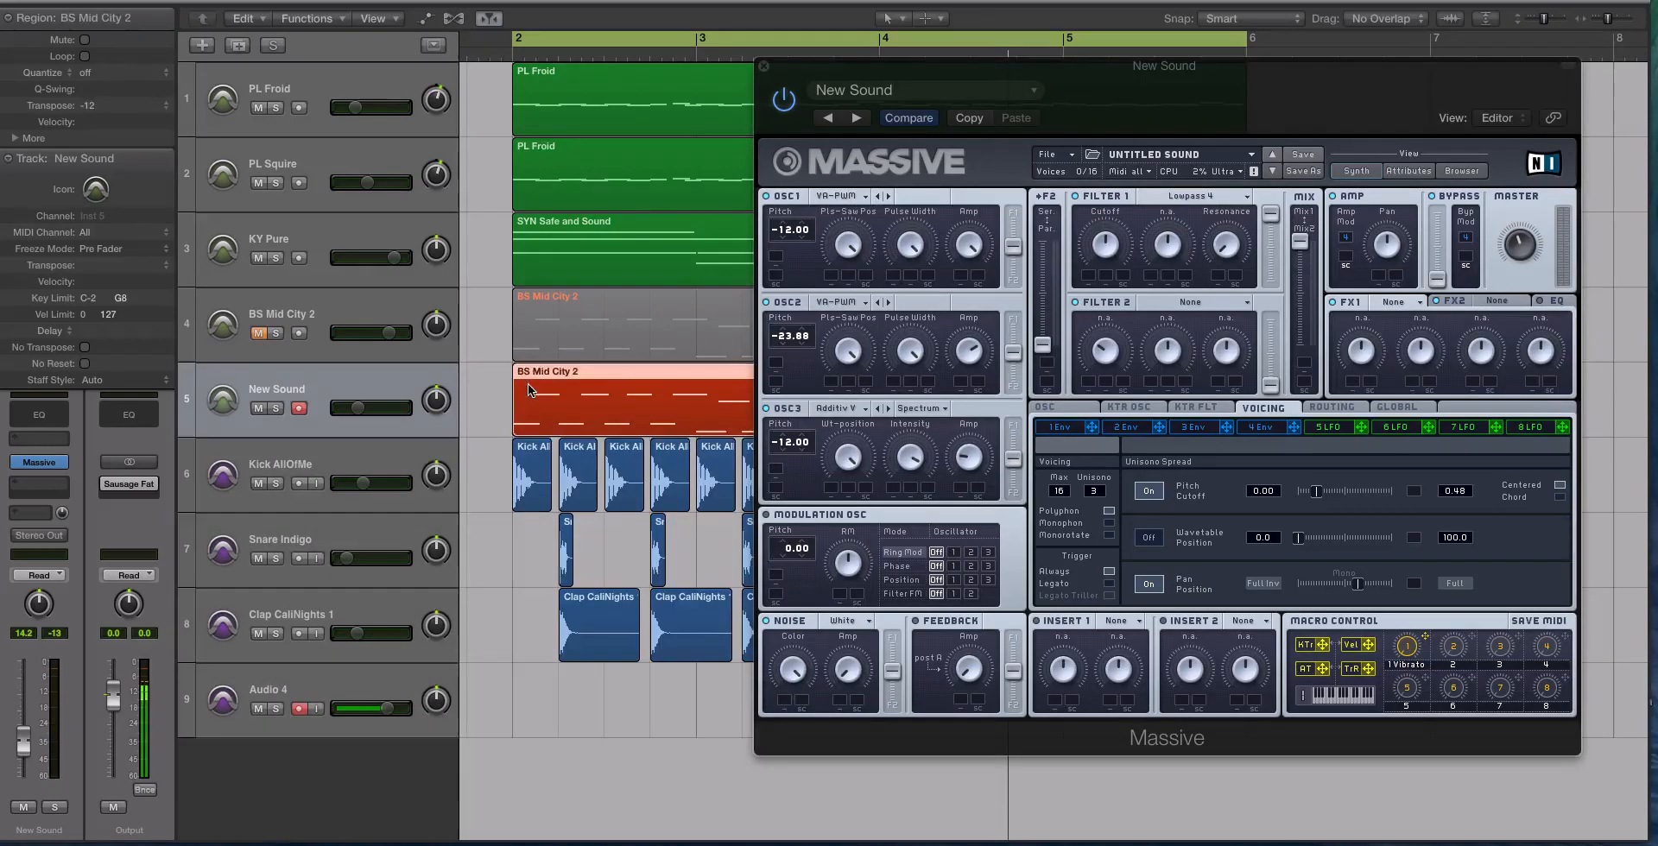
Step: Solo the BS Mid City 2 region on the New Sound track and audition it
{"action": "key", "text": "ctrl+s"}
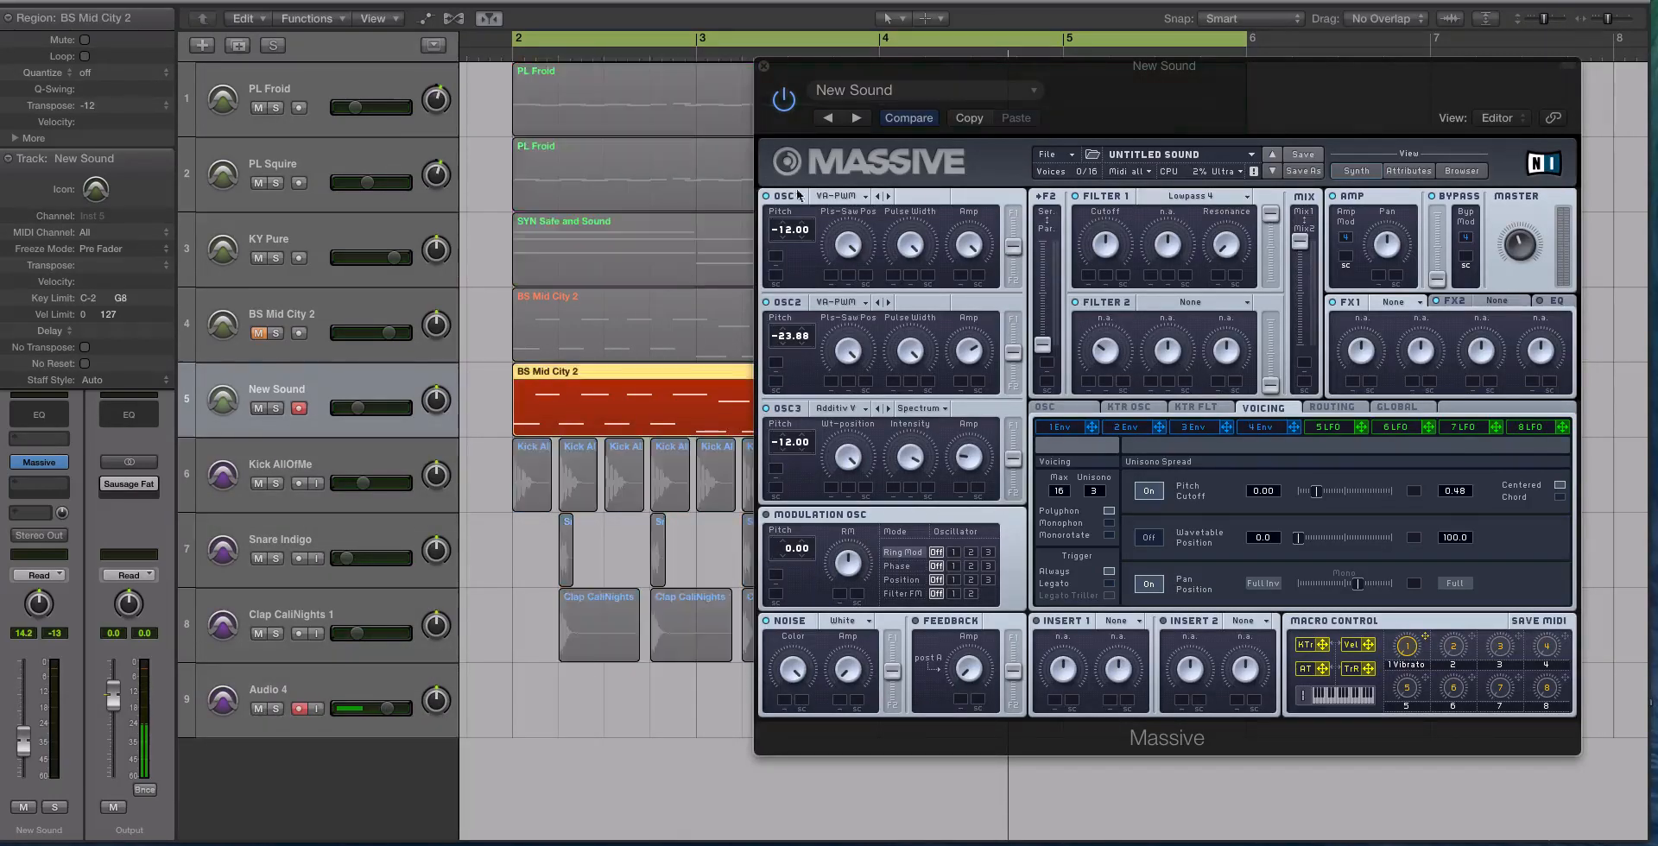
{"action": "key", "text": "space"}
{"action": "left_click", "coordinate": [1107, 180]}
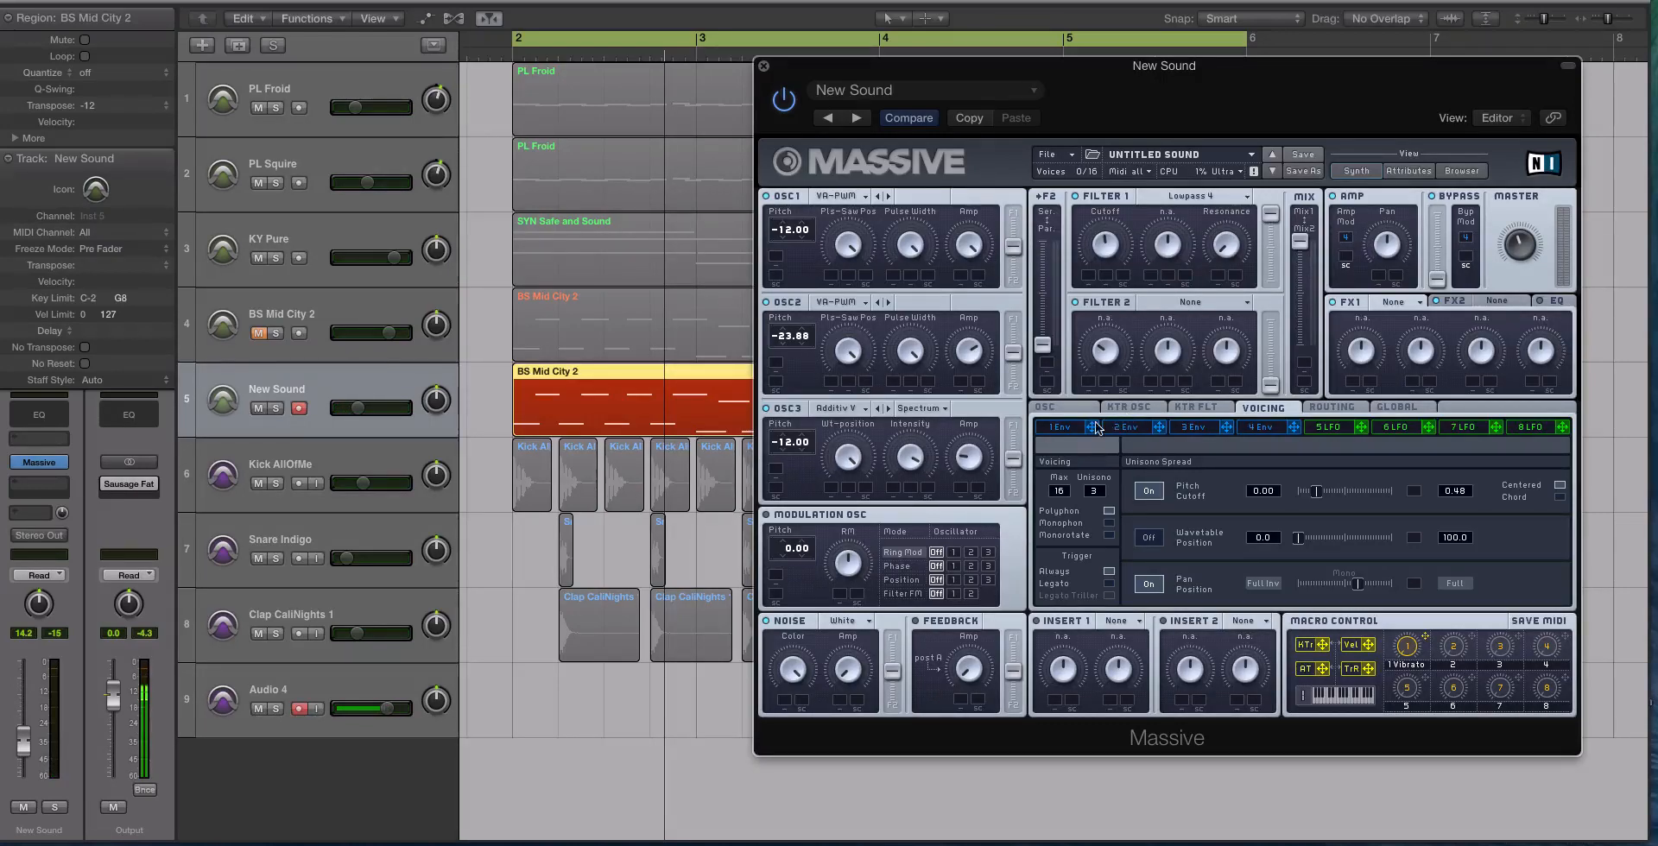
Step: Shorten Envelope 1's attack slightly, drop its decay level, and modulate Filter 1's cutoff with this envelope
{"action": "left_click", "coordinate": [1070, 427]}
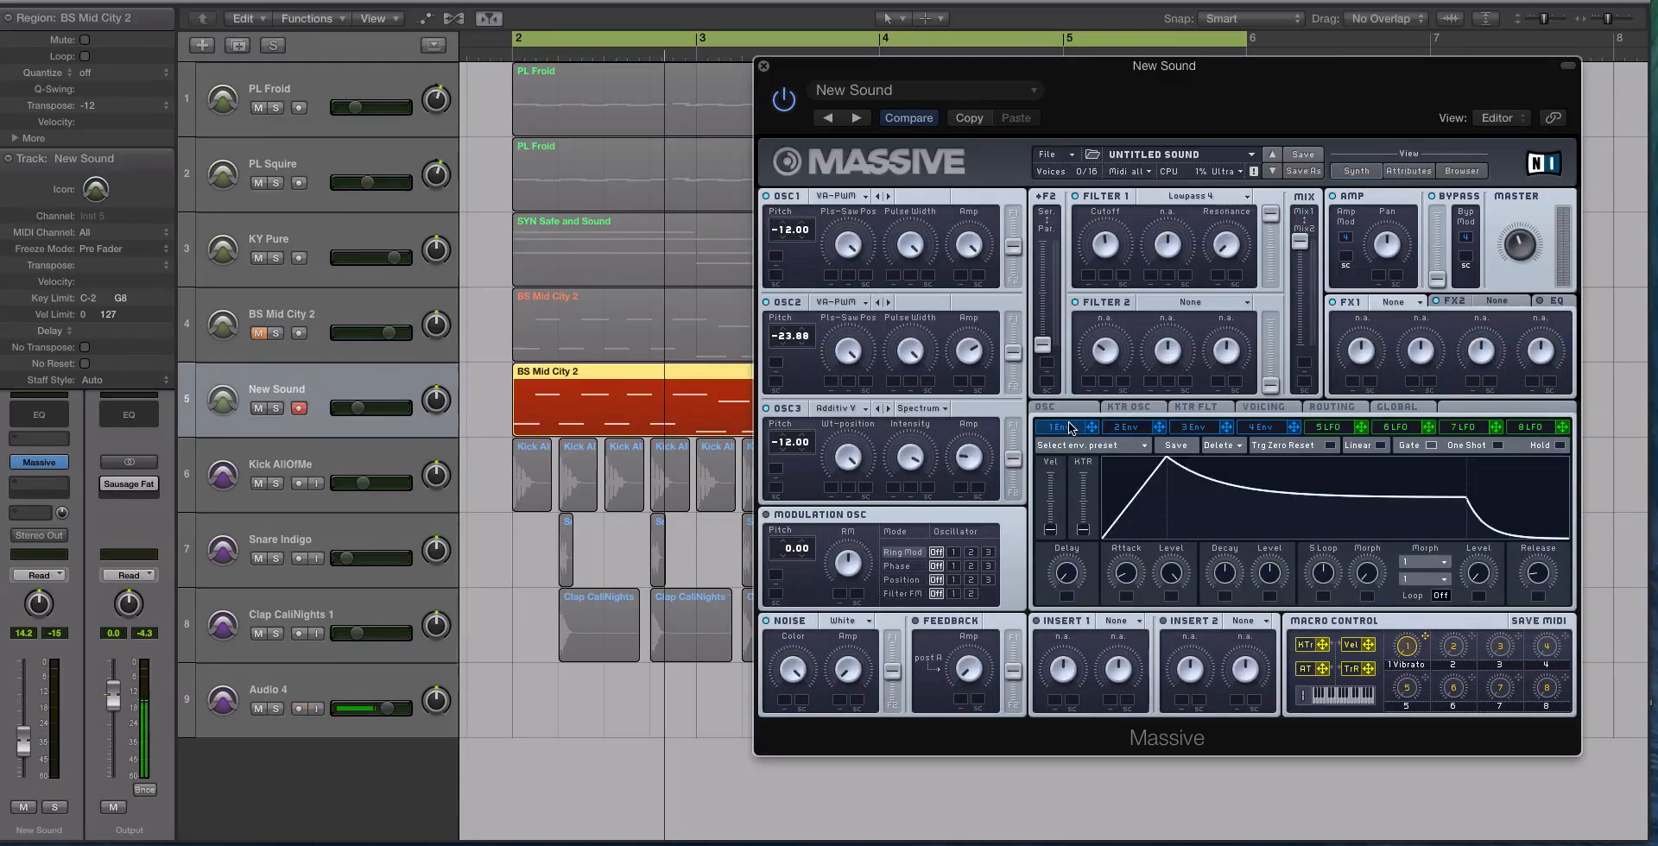
{"action": "left_click_drag", "start_coordinate": [1129, 580], "coordinate": [1130, 588]}
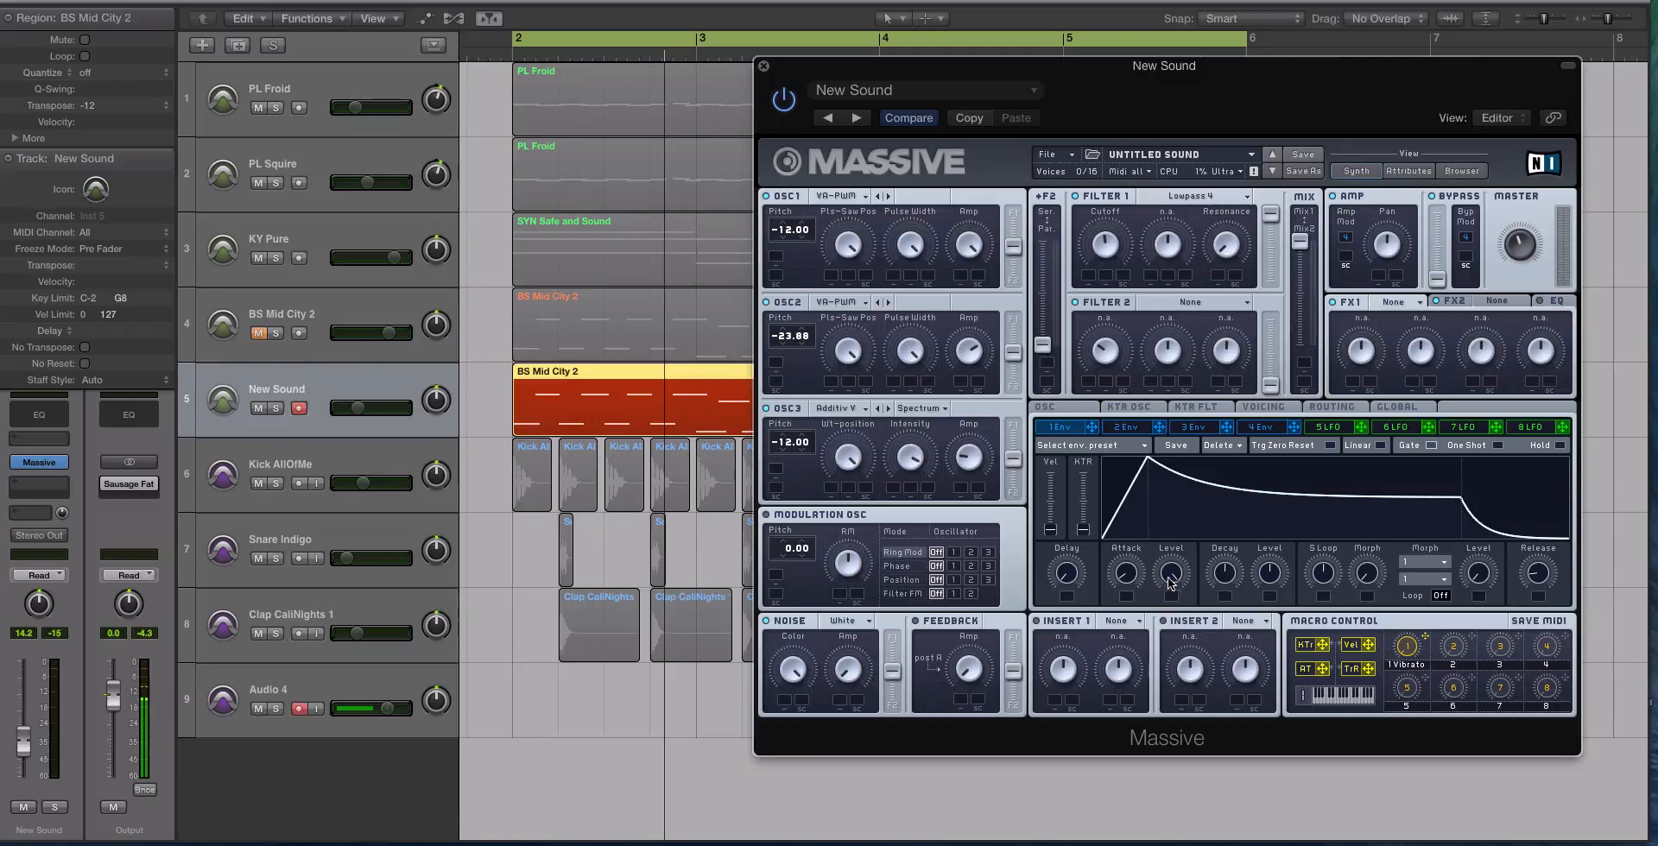
{"action": "left_click_drag", "start_coordinate": [1232, 578], "coordinate": [1266, 622]}
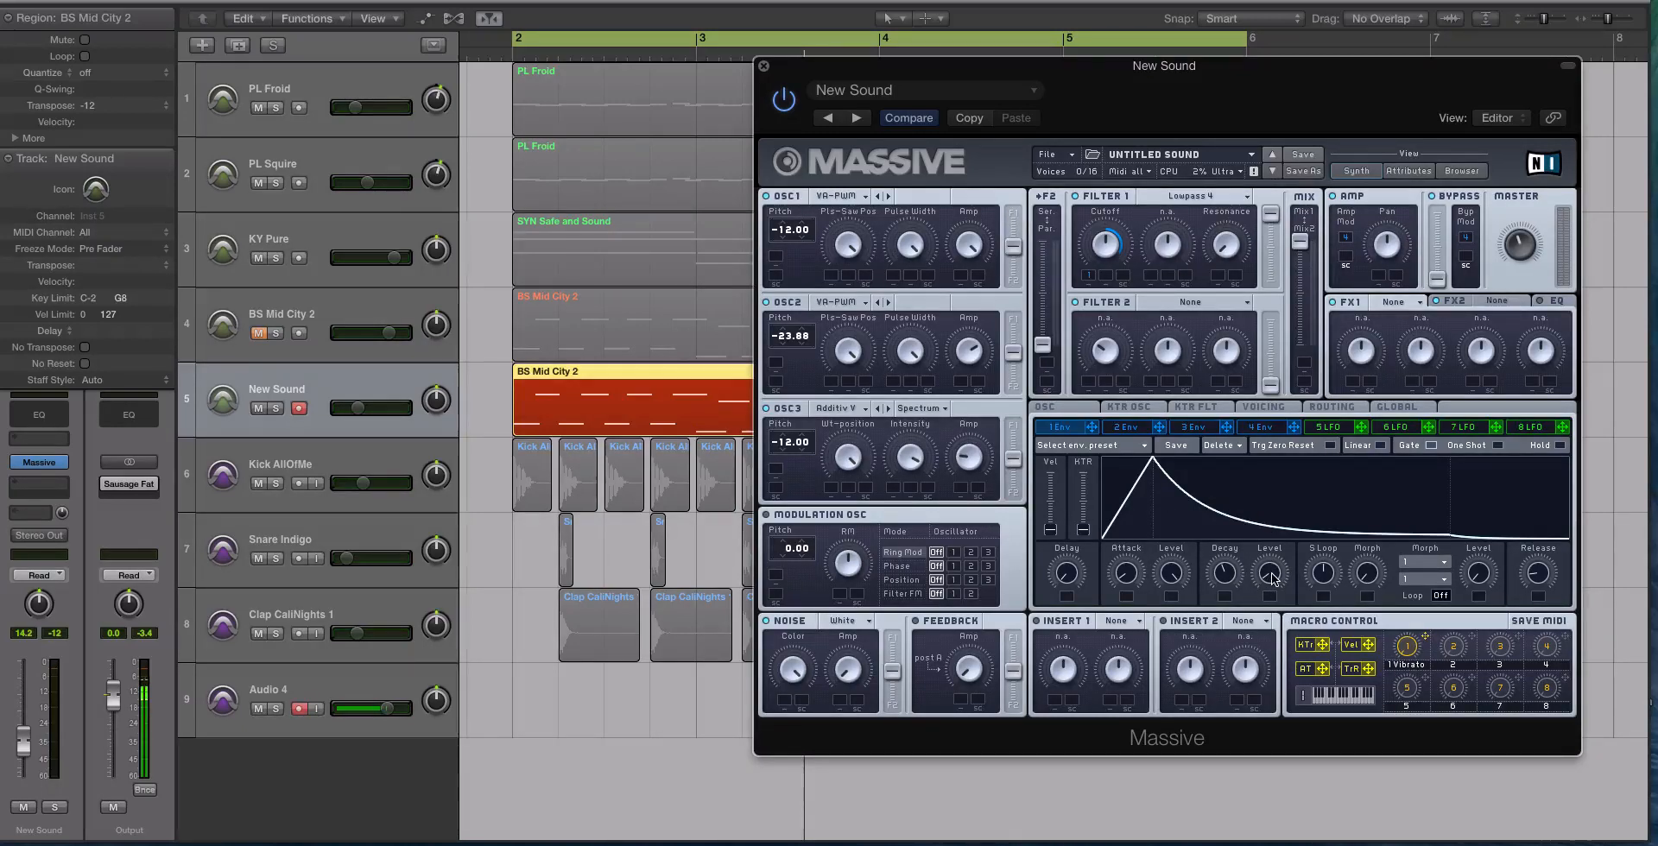
Step: Audition Envelope 1 with its decay level at full, bring the level down to zero, and play it again for comparison
{"action": "left_click_drag", "start_coordinate": [1277, 581], "coordinate": [1261, 318]}
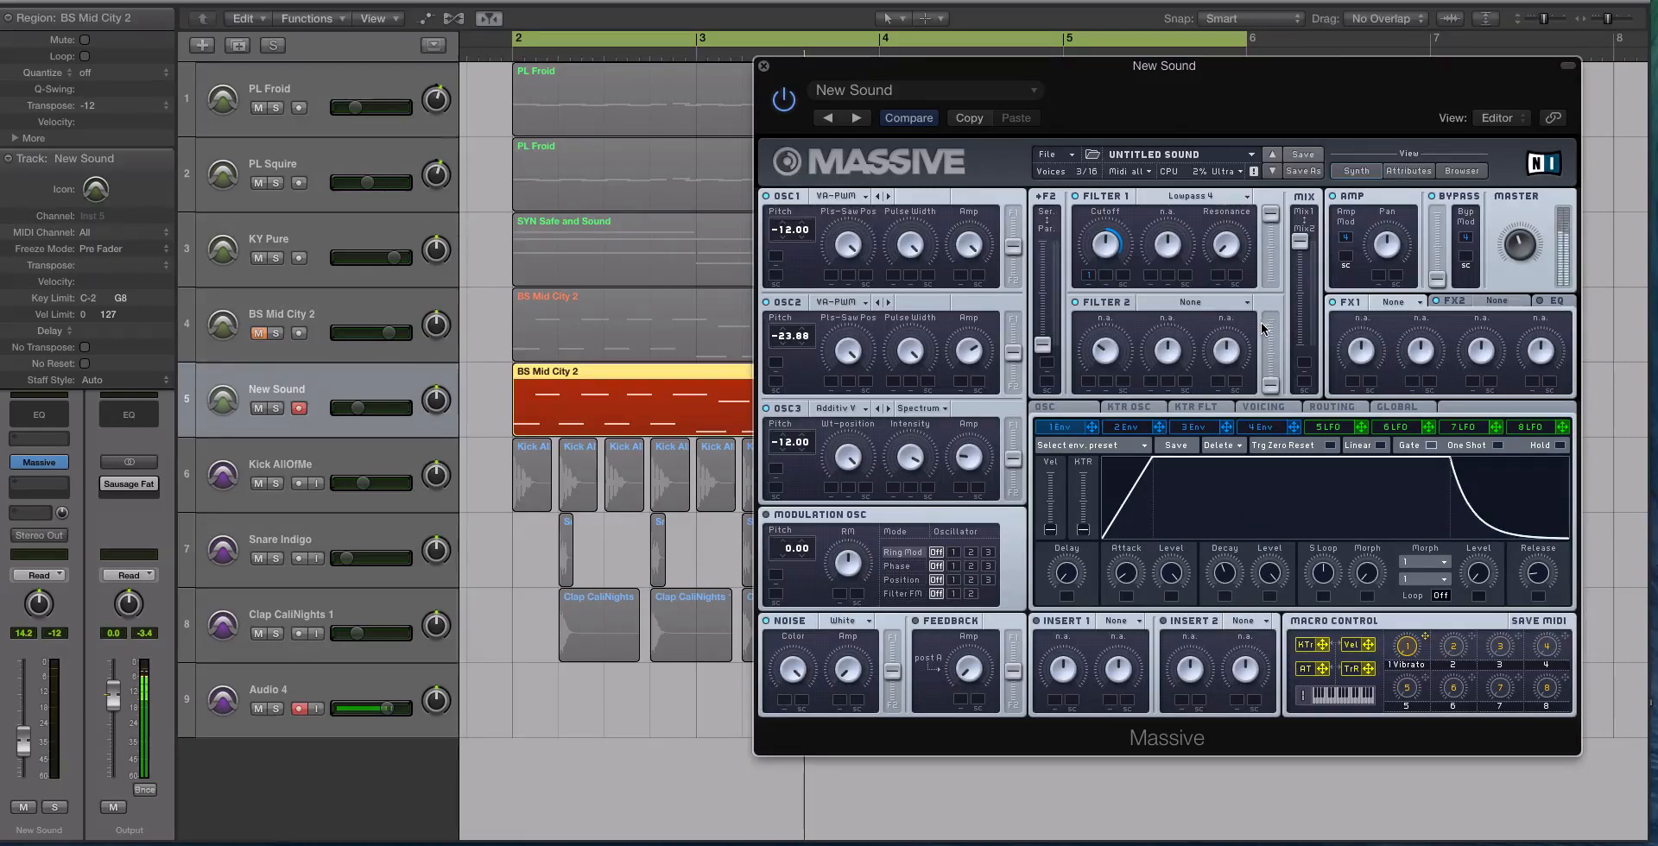
{"action": "key", "text": "space"}
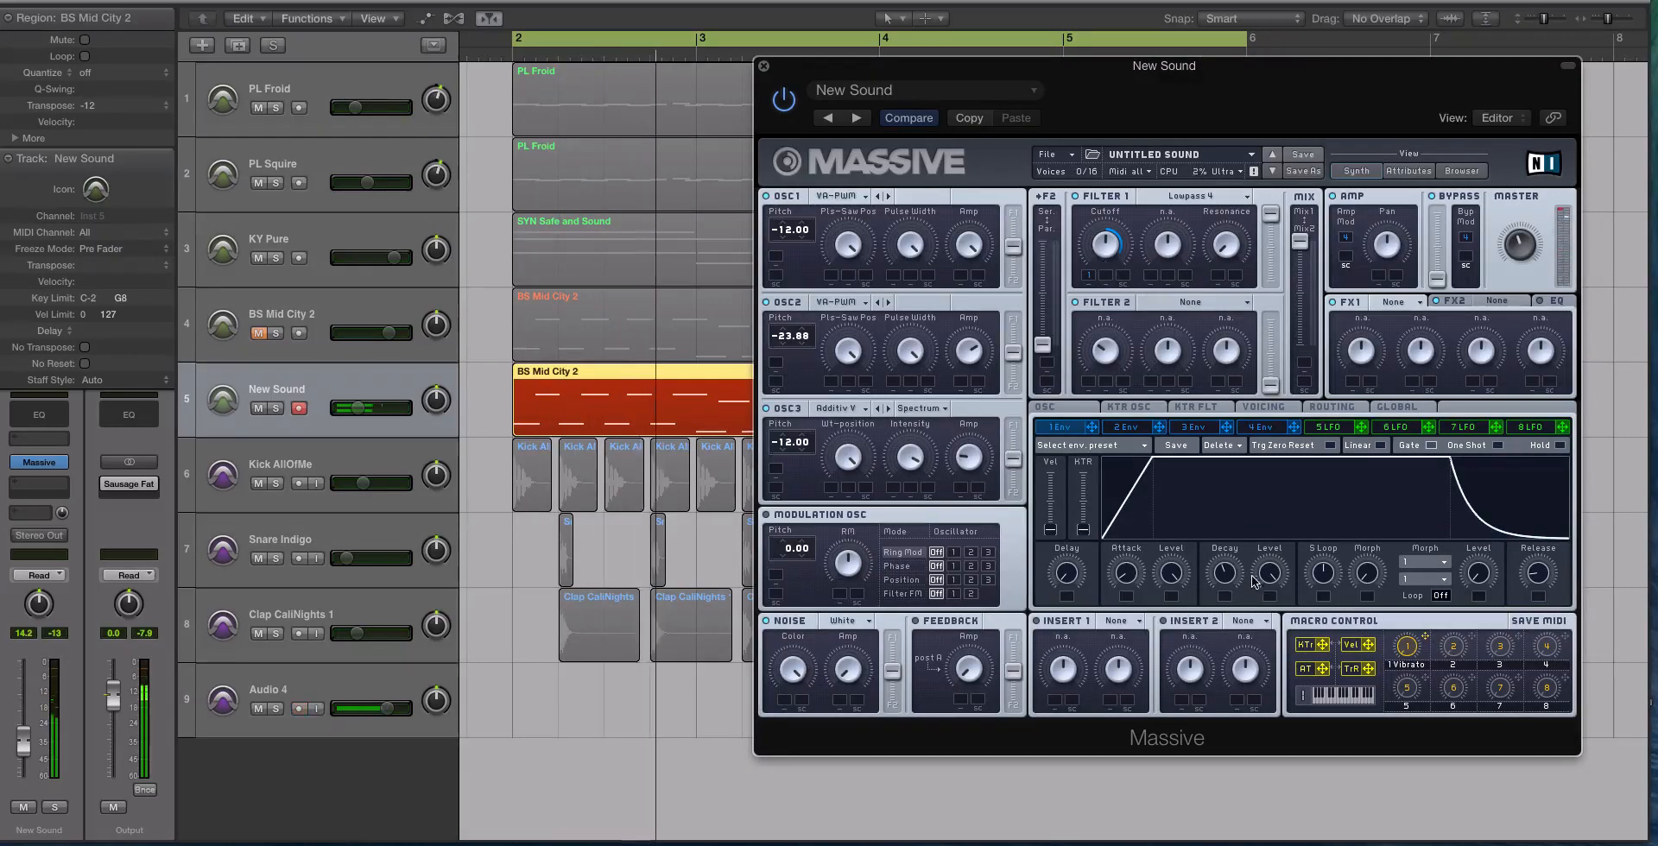
{"action": "left_click_drag", "start_coordinate": [1272, 574], "coordinate": [1279, 714]}
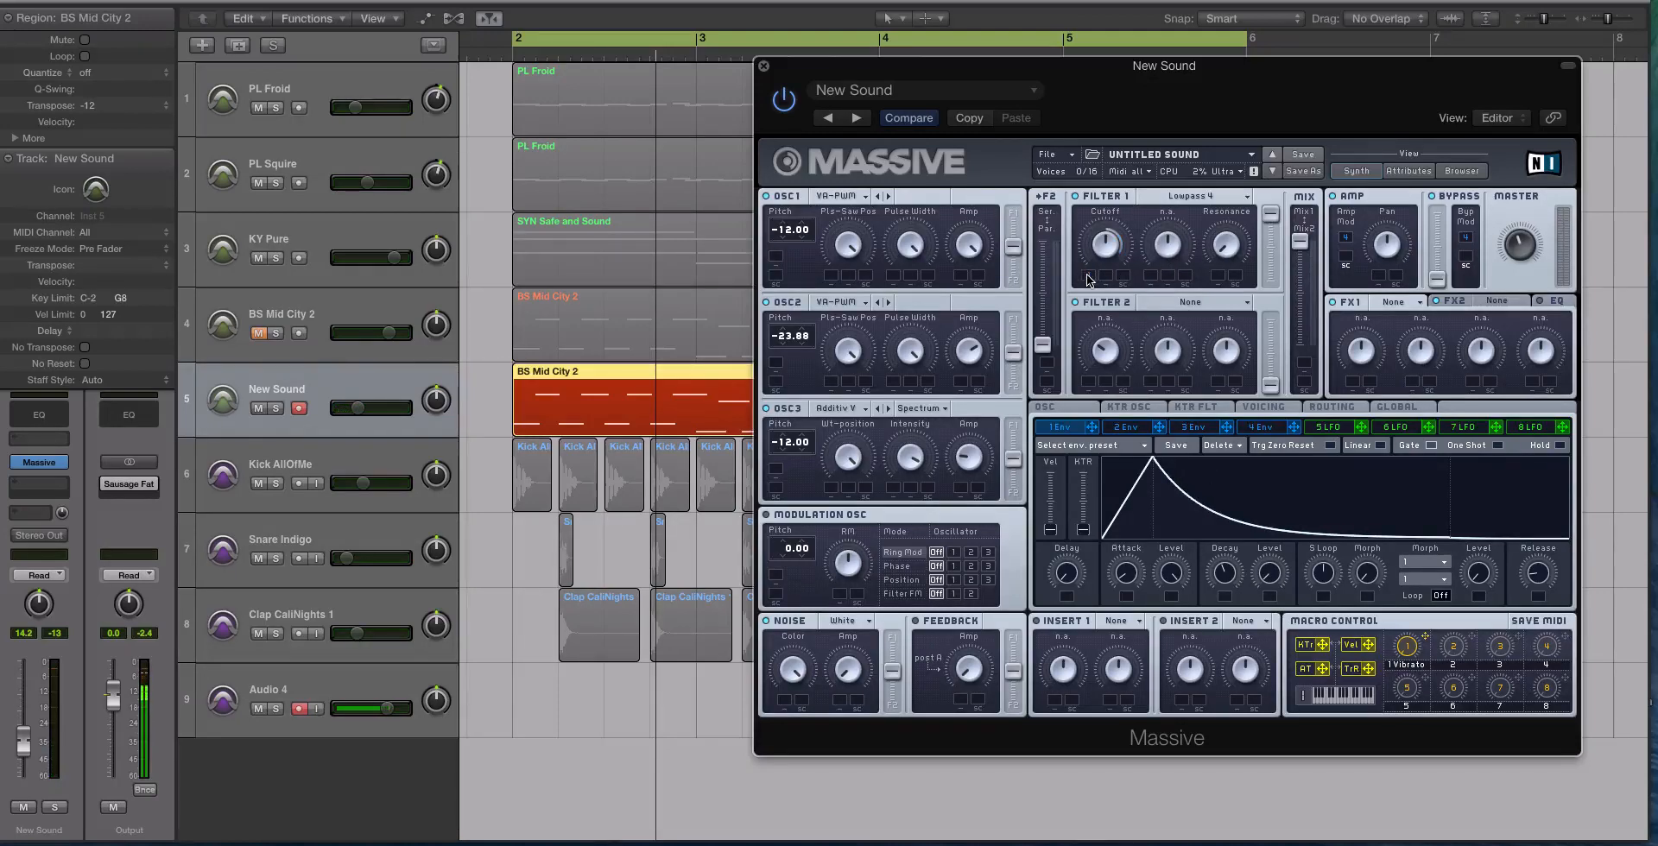
{"action": "key", "text": "space"}
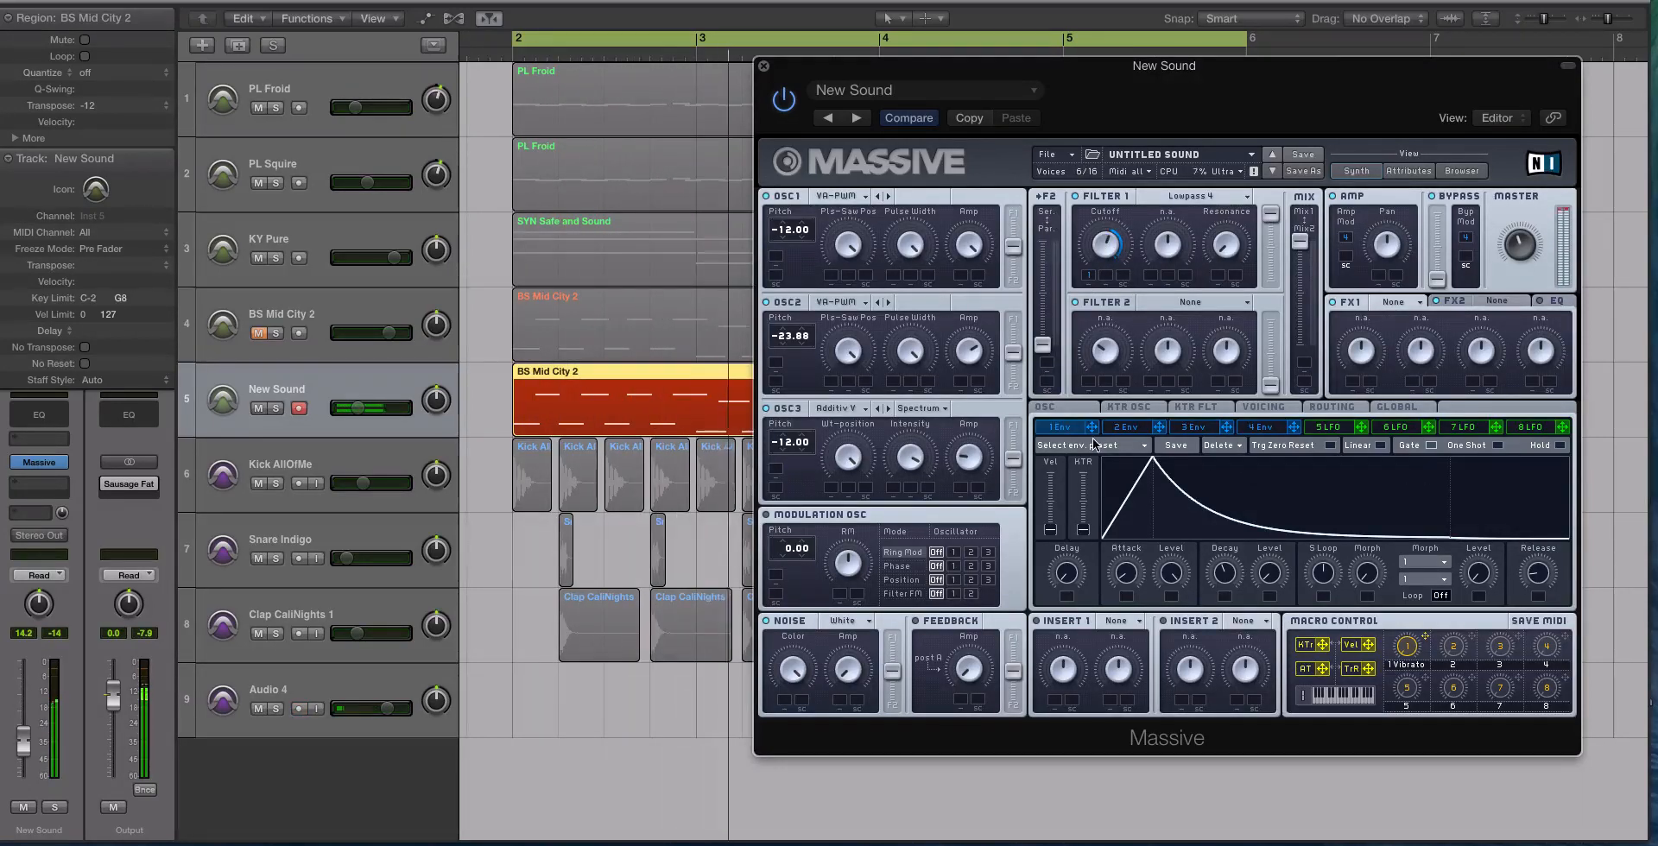
Step: Make Envelope 2 linear and shape it into a short decaying spike with a faster attack and decay and minimal decay level
{"action": "left_click", "coordinate": [1117, 432]}
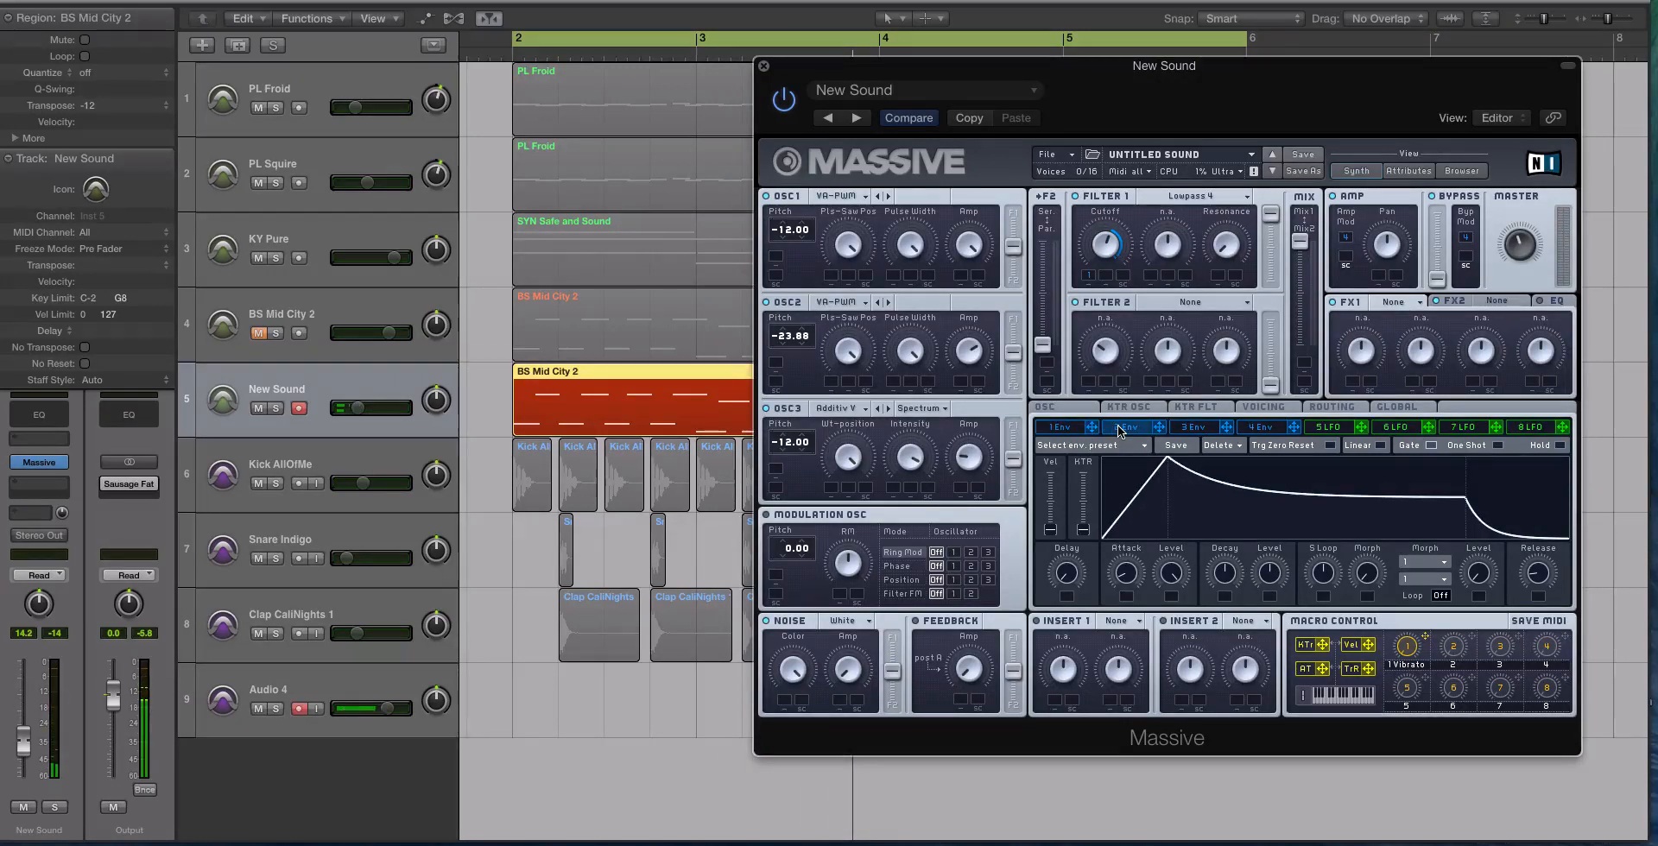
{"action": "left_click", "coordinate": [1380, 446]}
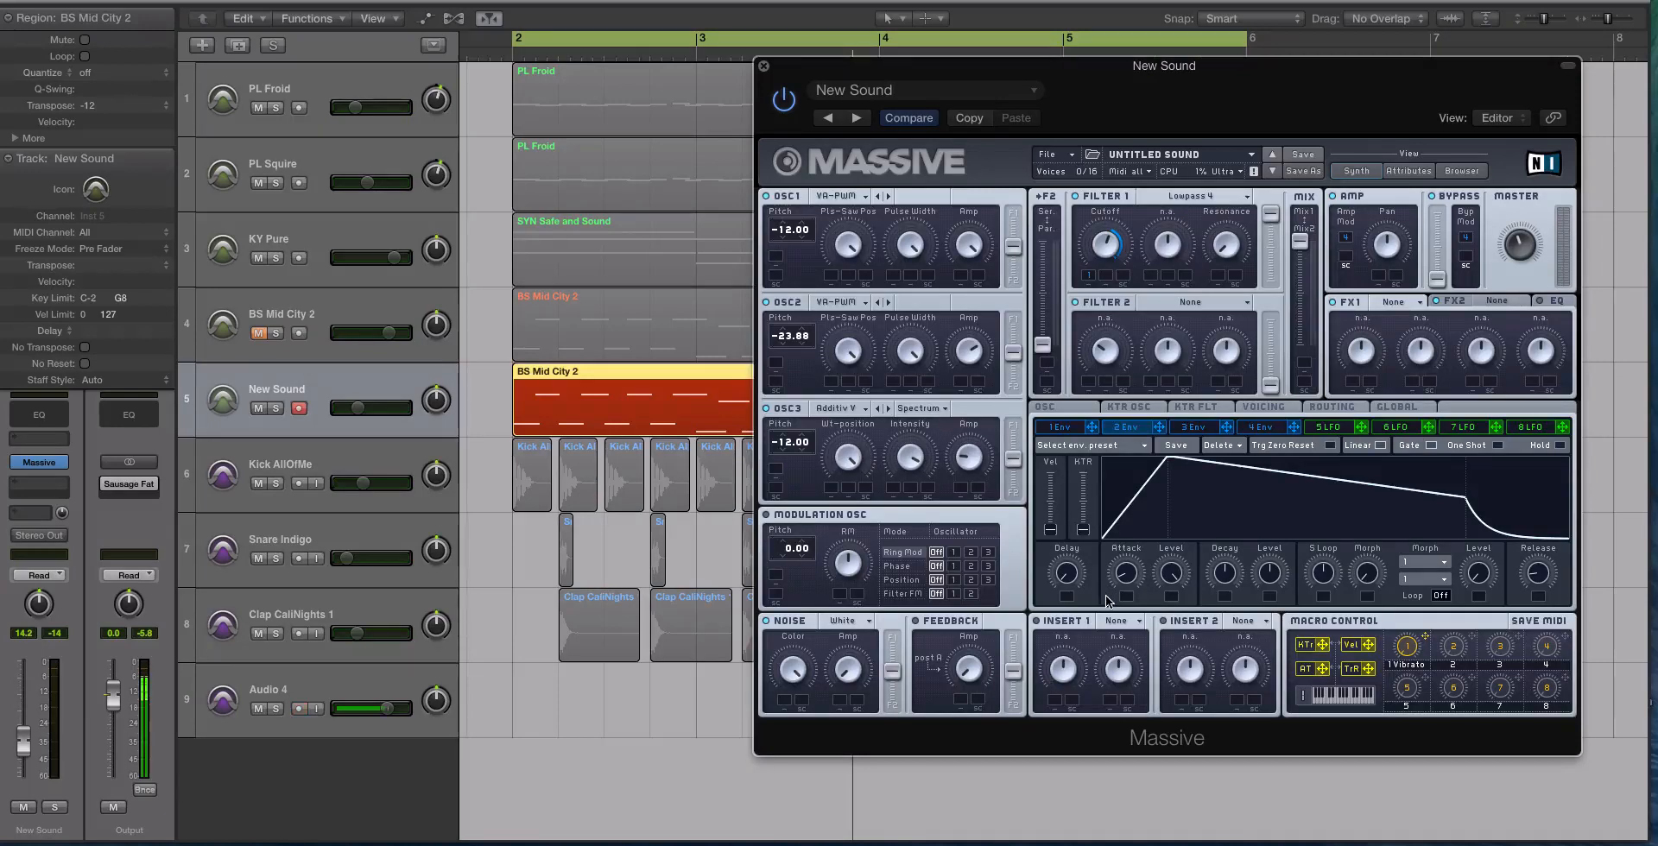
{"action": "left_click_drag", "start_coordinate": [1269, 577], "coordinate": [1224, 616]}
{"action": "left_click_drag", "start_coordinate": [1131, 572], "coordinate": [1132, 612]}
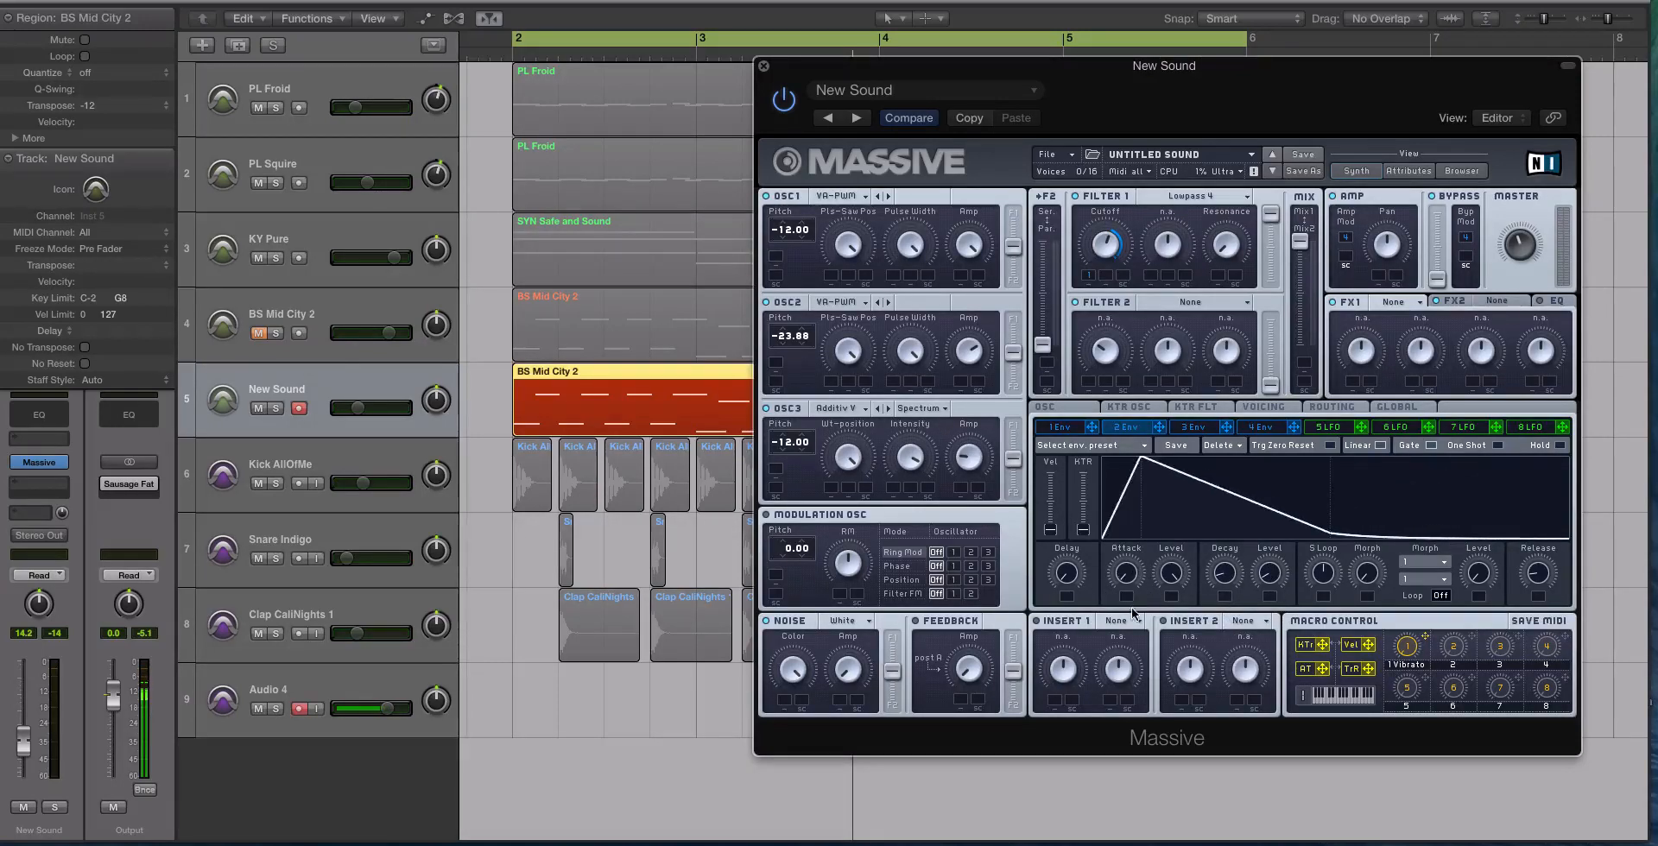
Step: Modulate the OSC1 and OSC2 pitch with Envelope 2 at 64.00, and shorten the envelope's decay while auditioning
{"action": "left_click_drag", "start_coordinate": [1158, 427], "coordinate": [775, 256]}
{"action": "left_click_drag", "start_coordinate": [1158, 427], "coordinate": [799, 121]}
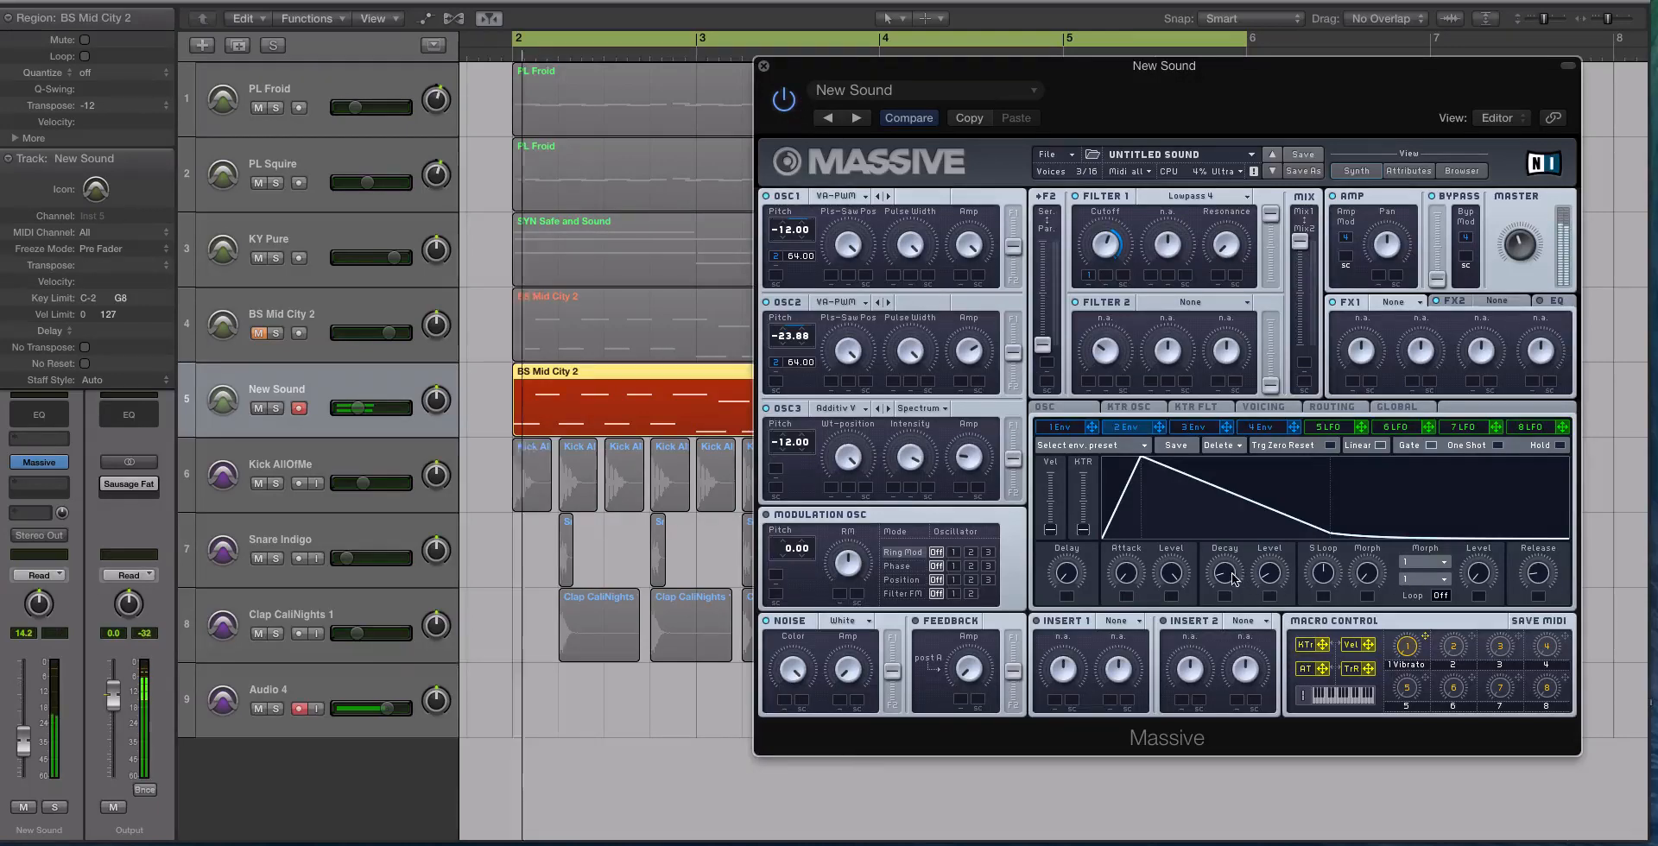
{"action": "mouse_move", "coordinate": [1224, 573]}
{"action": "left_mouse_down"}
{"action": "mouse_move", "coordinate": [1224, 537]}
{"action": "mouse_move", "coordinate": [1227, 586]}
{"action": "left_mouse_up"}
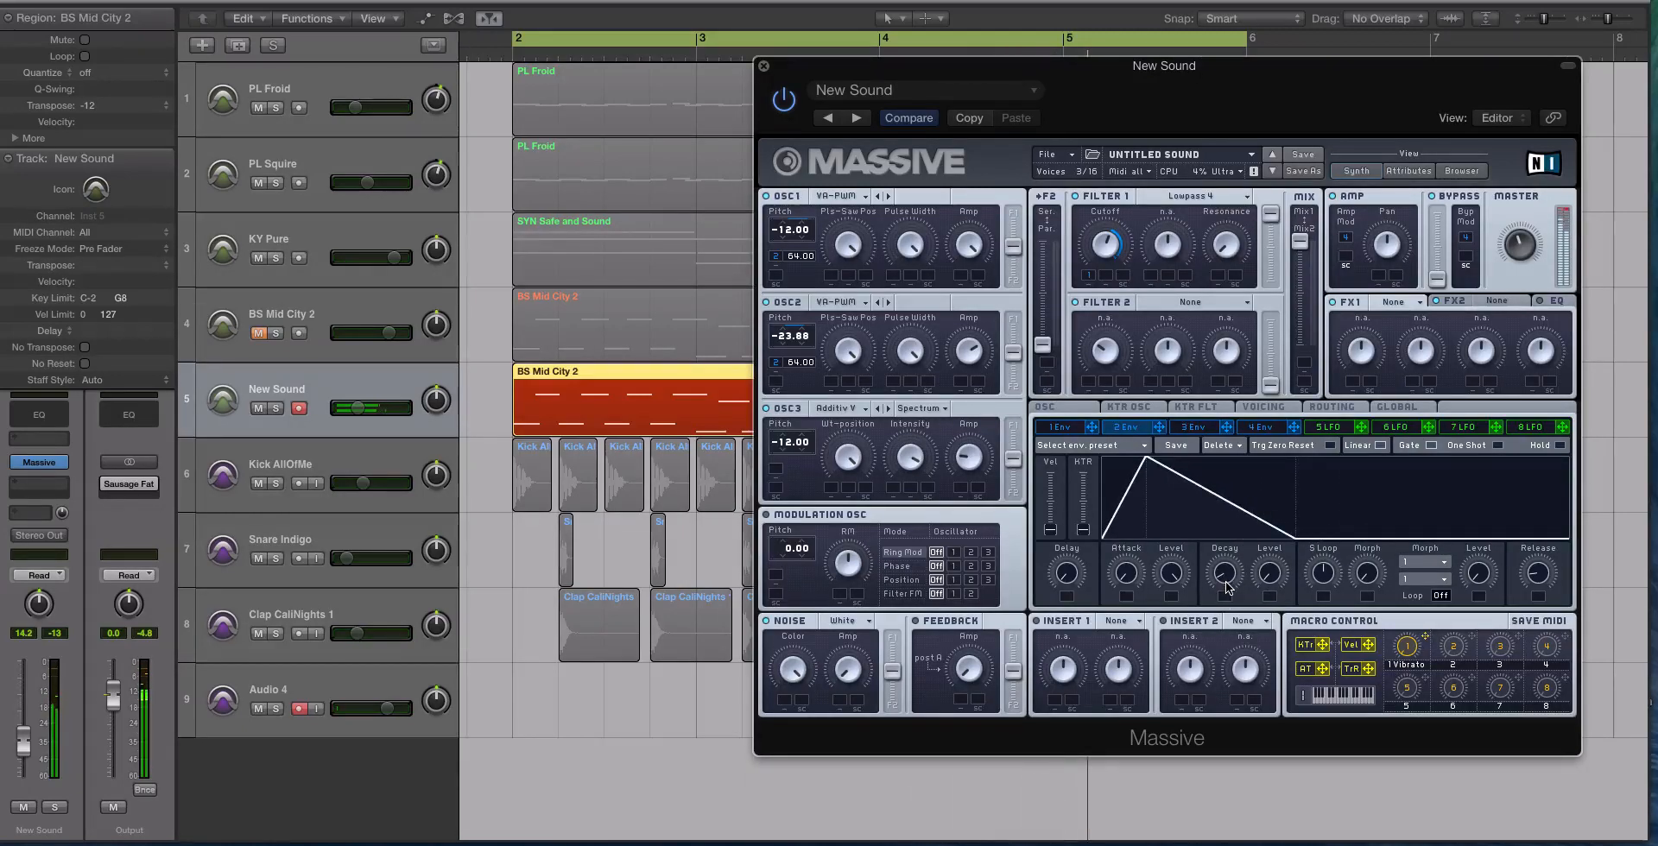
Step: Check the bass in the full mix, solo it again, and soften Envelope 2 with a longer attack, longer decay and lower attack level
{"action": "key", "text": "ctrl+s"}
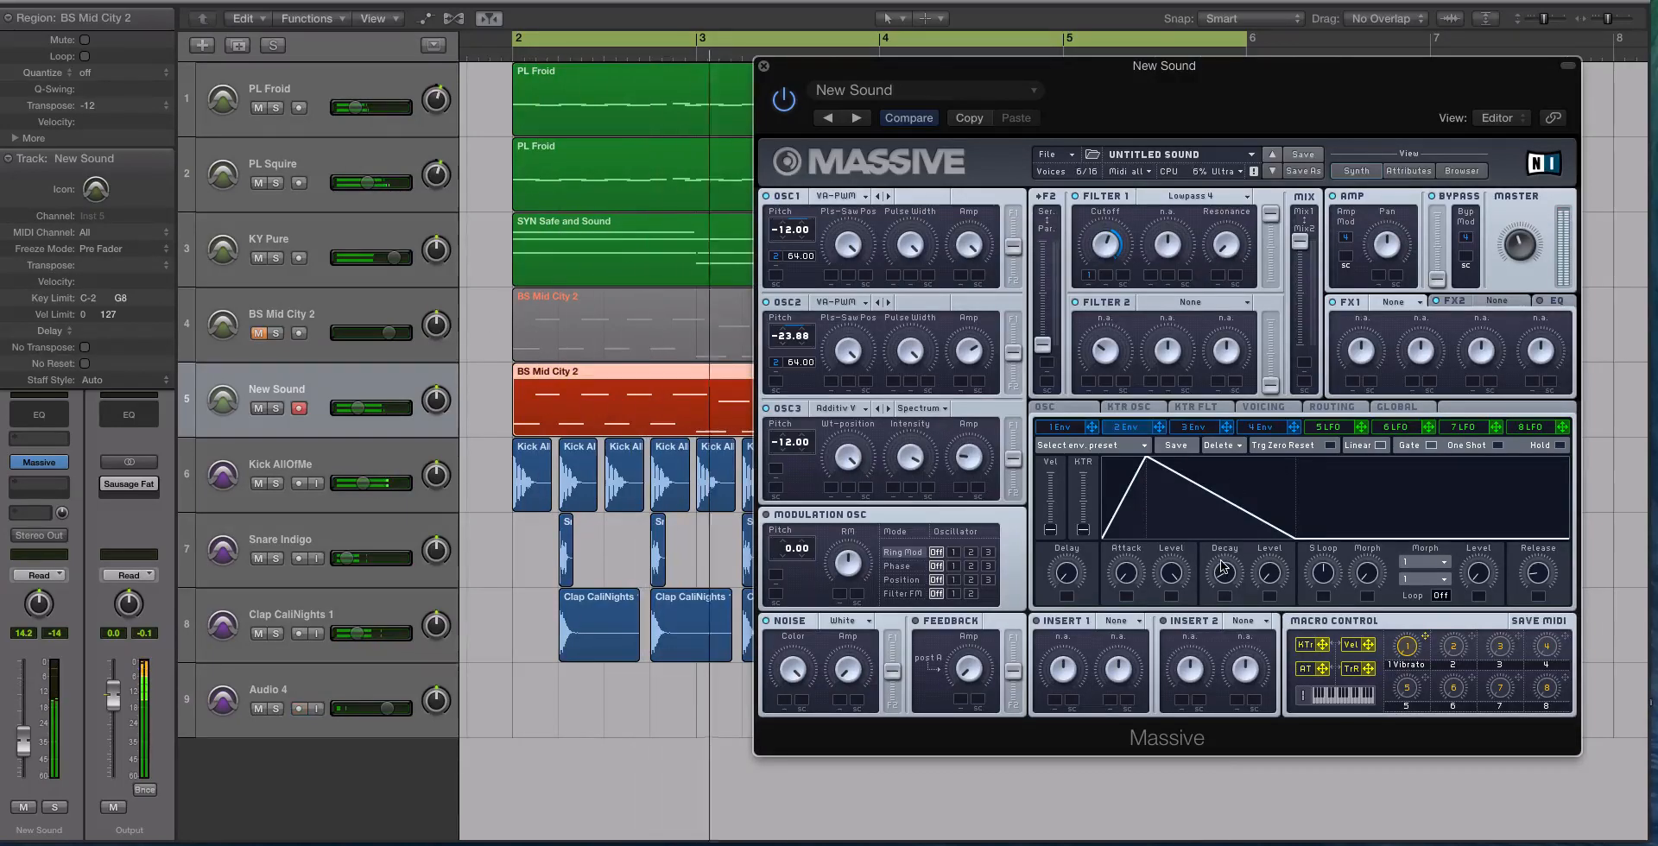
{"action": "left_click_drag", "start_coordinate": [1229, 586], "coordinate": [1225, 576]}
{"action": "key", "text": "ctrl+s"}
{"action": "left_click_drag", "start_coordinate": [1125, 588], "coordinate": [1125, 580]}
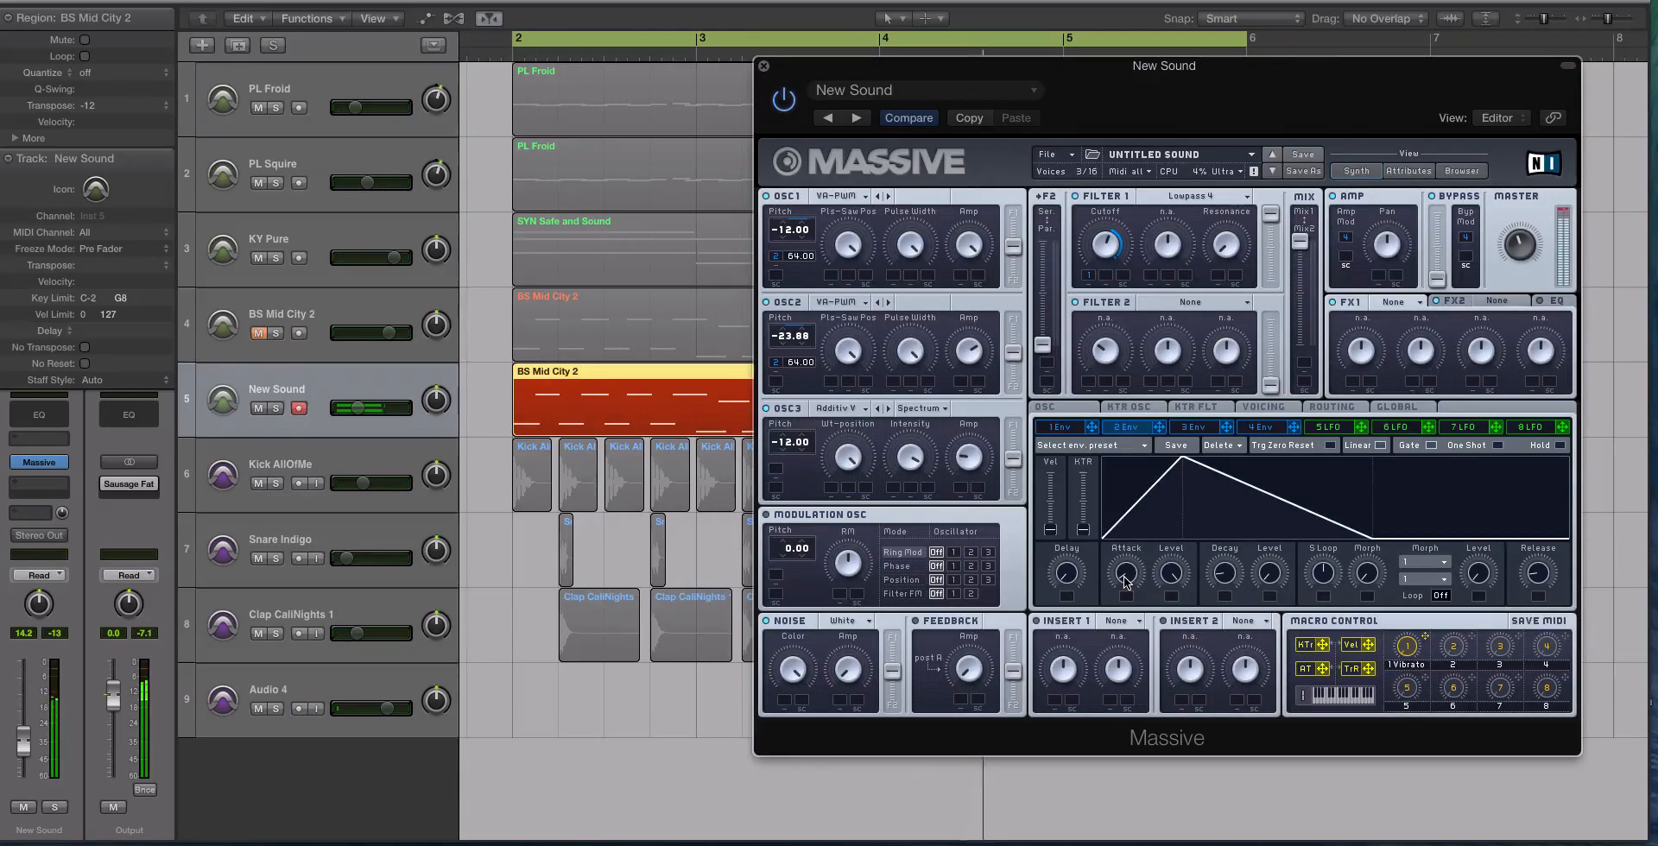
{"action": "left_click_drag", "start_coordinate": [1238, 576], "coordinate": [1174, 592]}
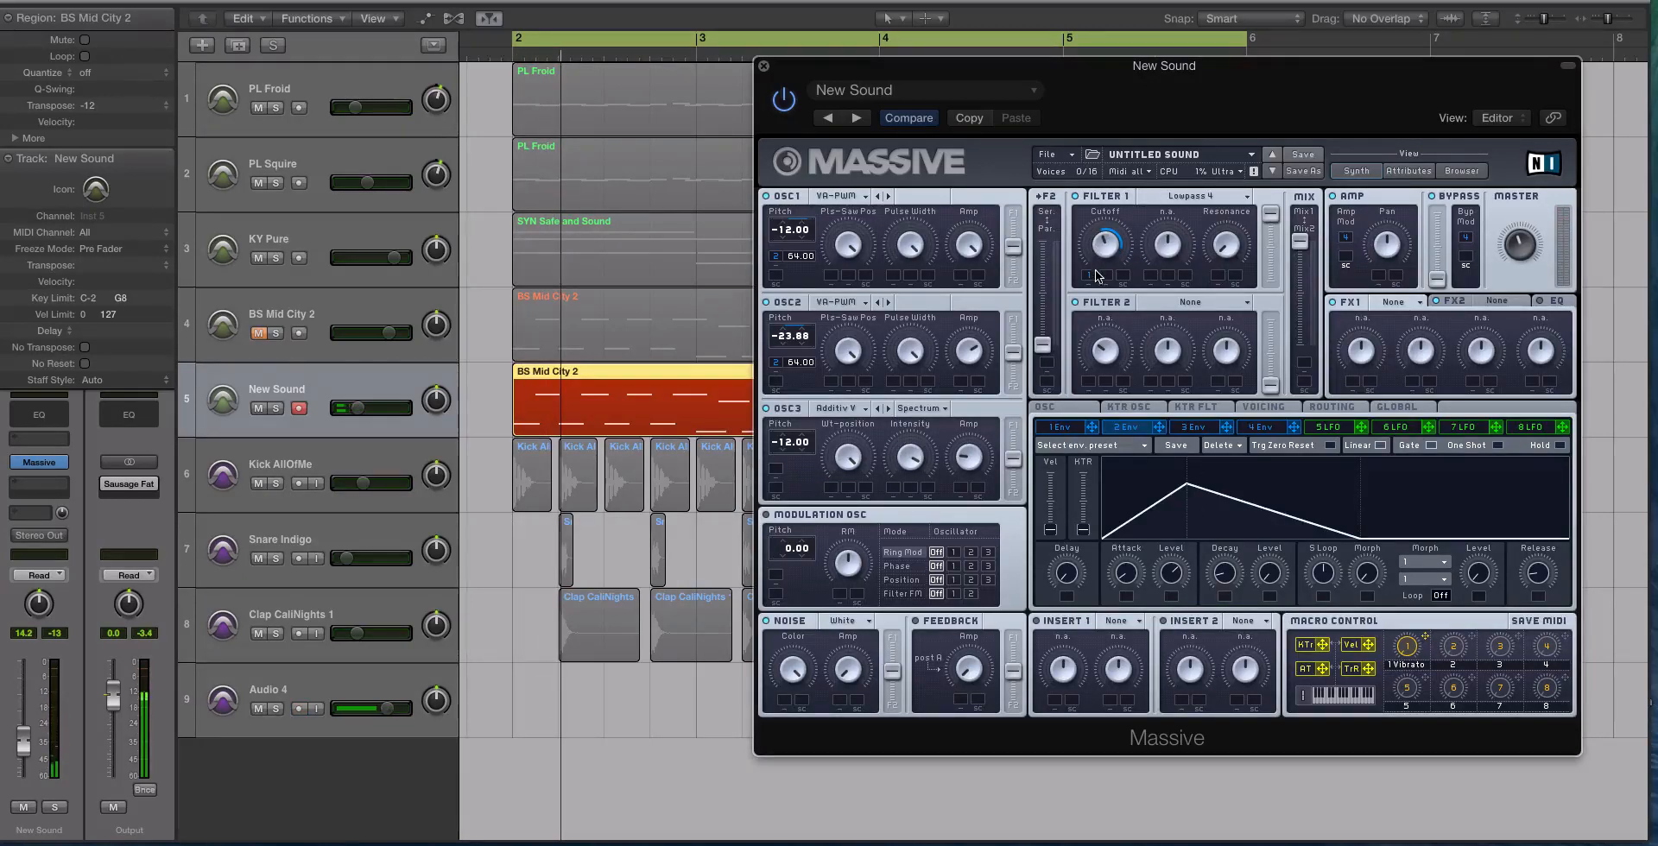
Step: Shorten the attack and lengthen the release of Envelope 4
{"action": "left_click", "coordinate": [1252, 425]}
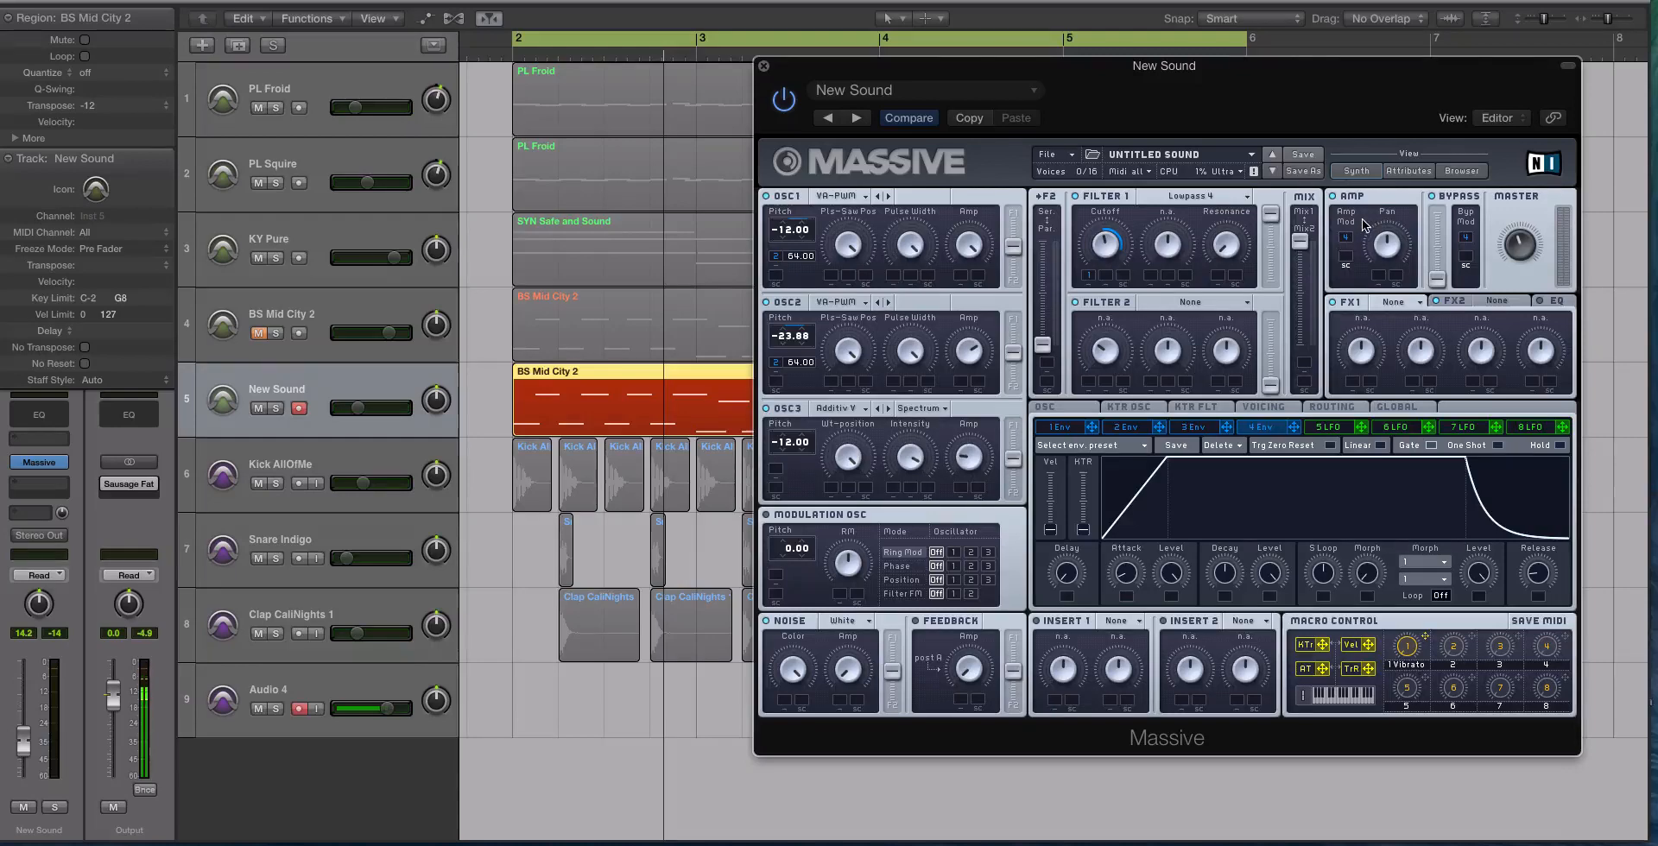
{"action": "left_click_drag", "start_coordinate": [1125, 572], "coordinate": [1126, 593]}
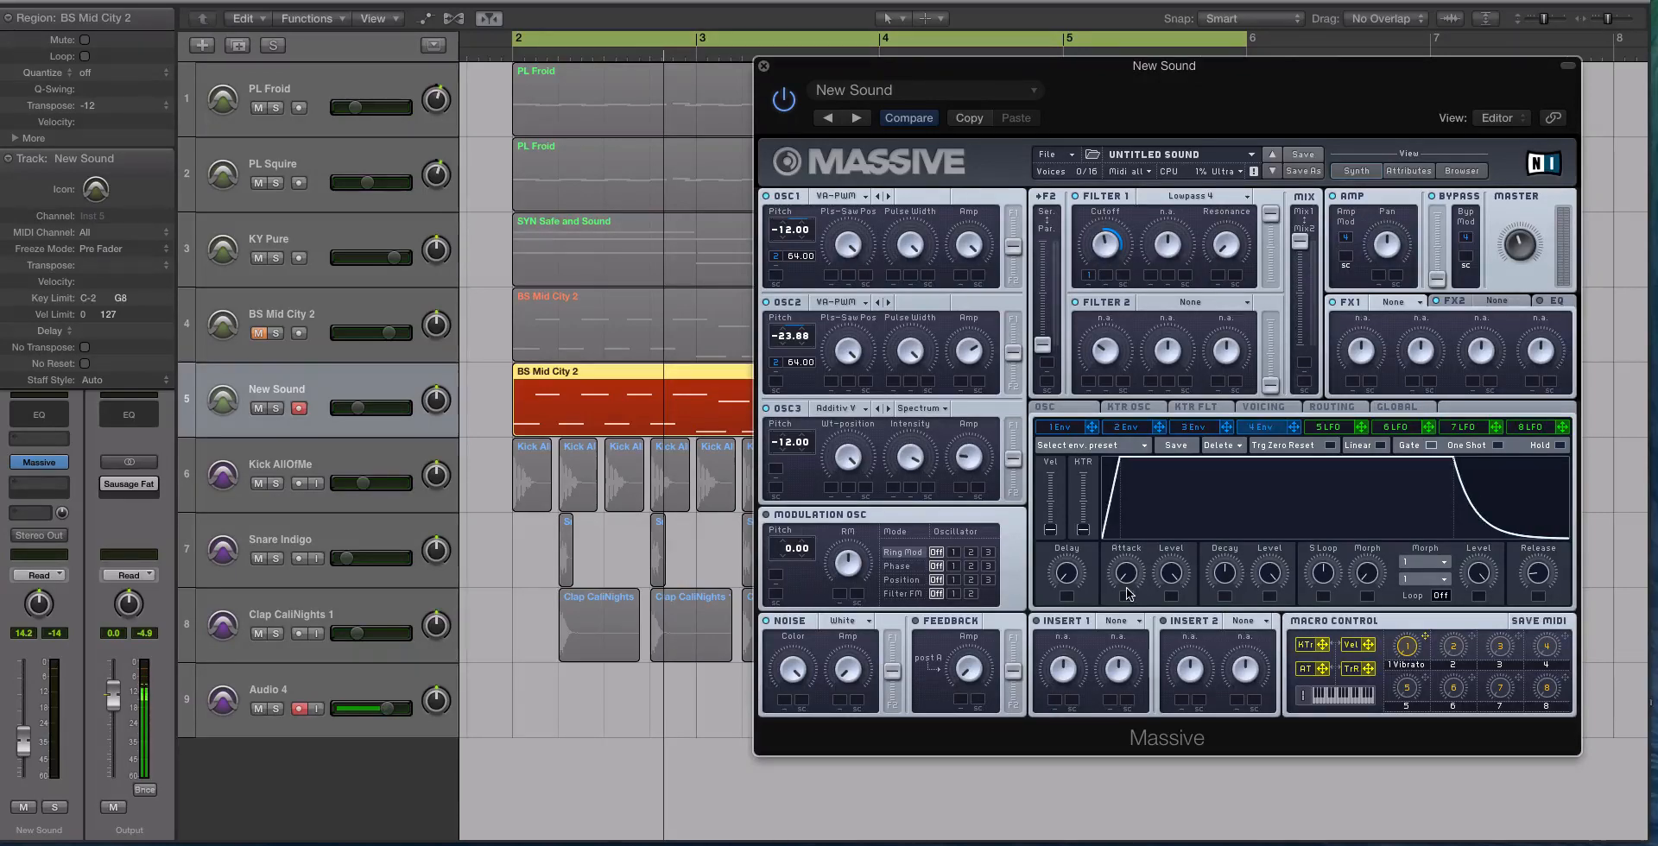
{"action": "left_click_drag", "start_coordinate": [1540, 576], "coordinate": [1538, 567]}
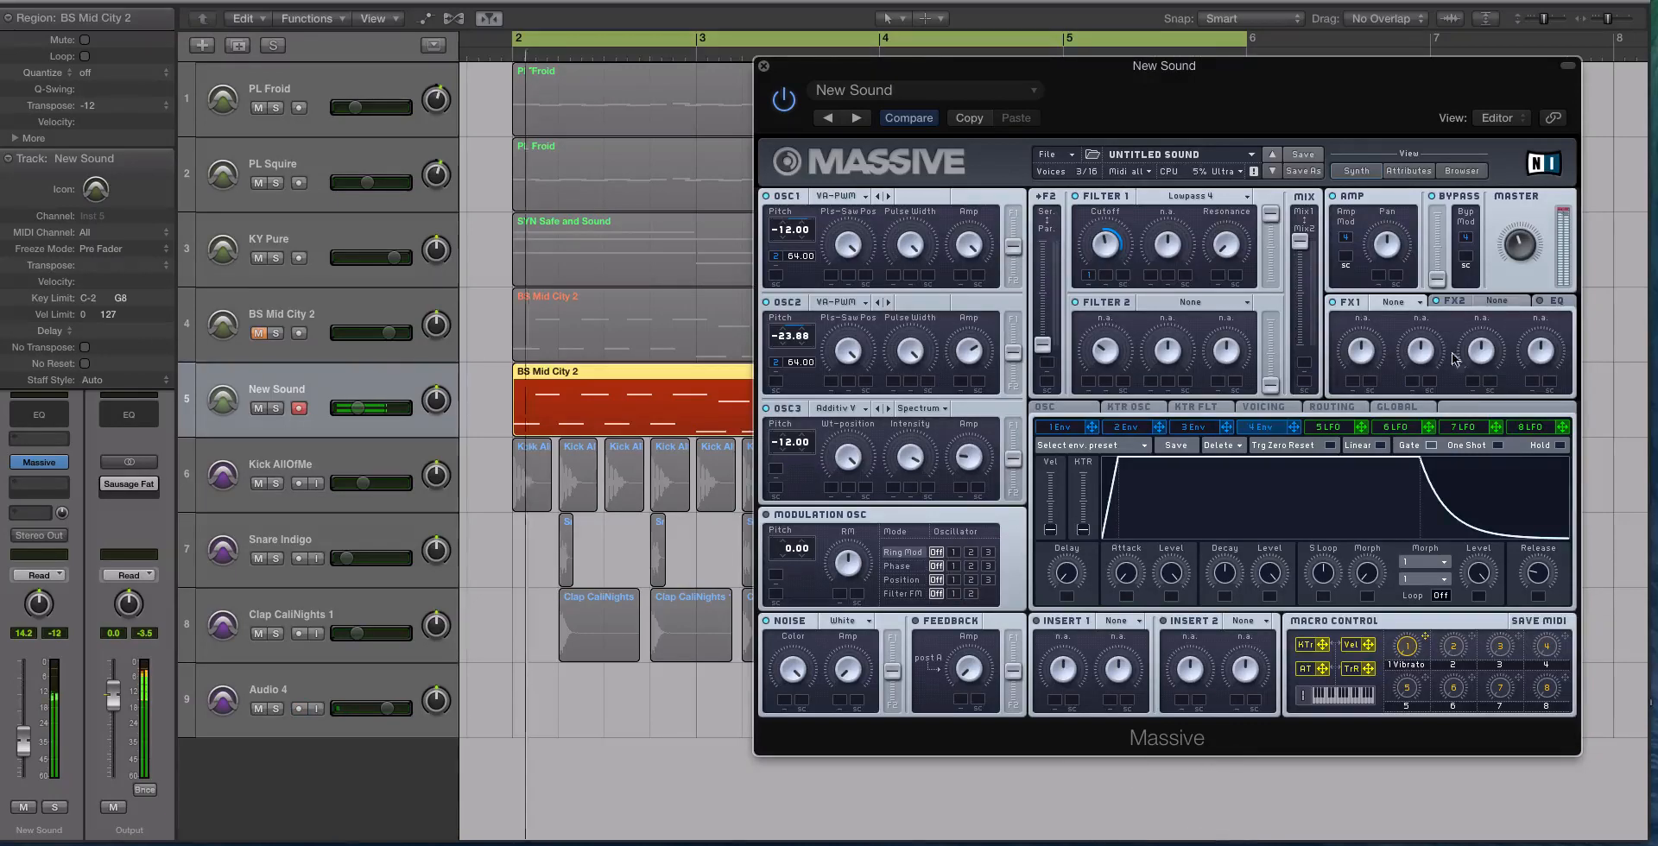
Step: Load Classic Tube in FX1 and Flanger Positive in FX2, and adjust the flanger's depth
{"action": "left_click", "coordinate": [1409, 302]}
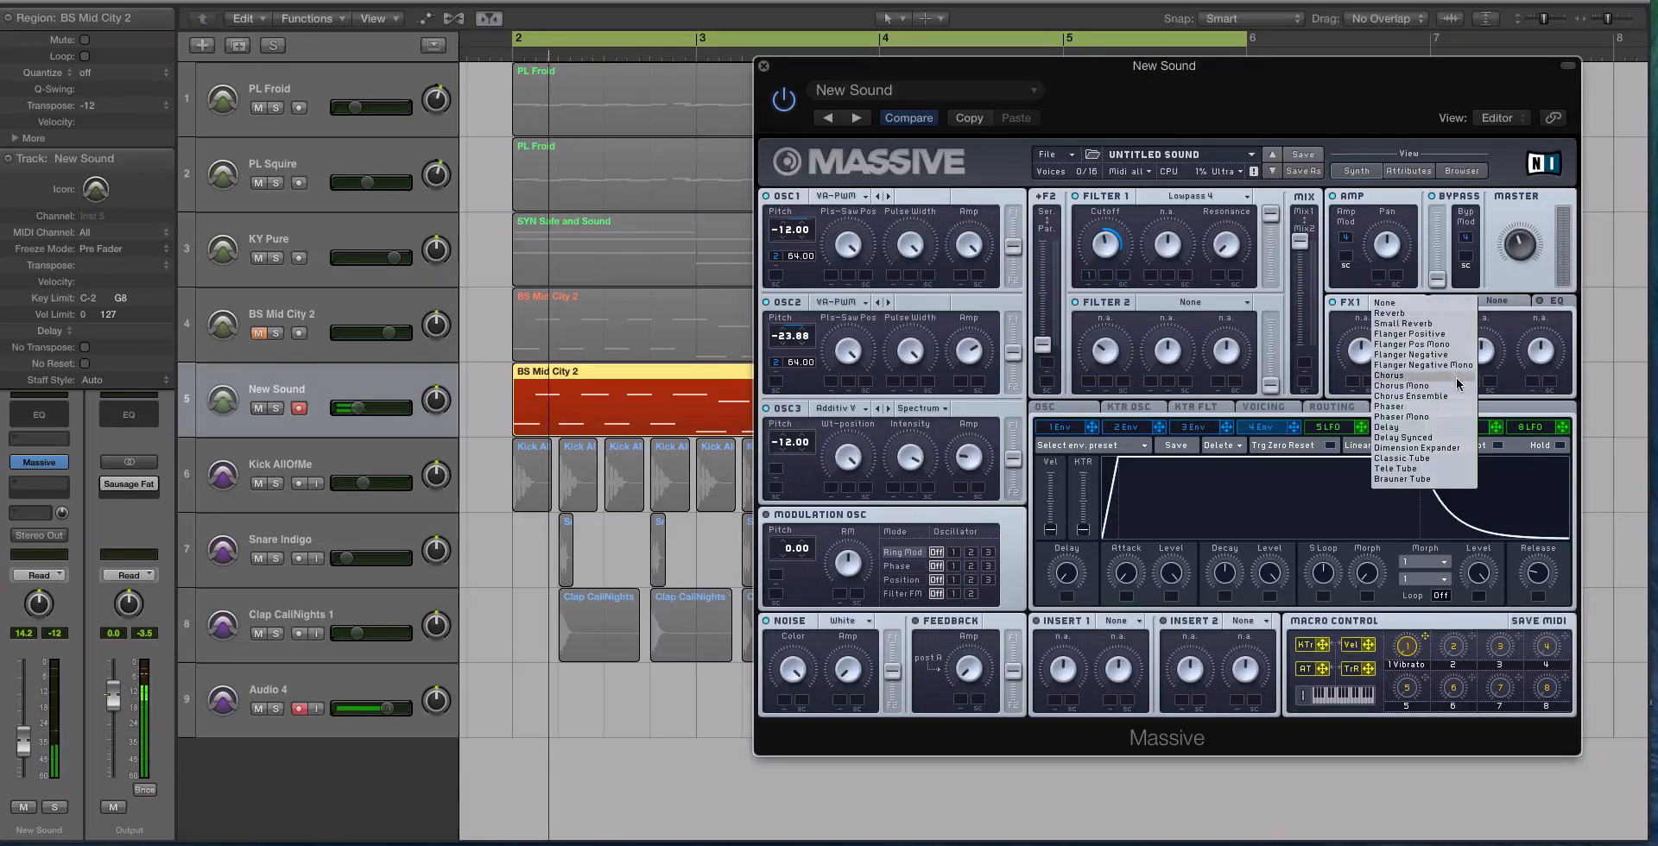
{"action": "left_click", "coordinate": [1454, 462]}
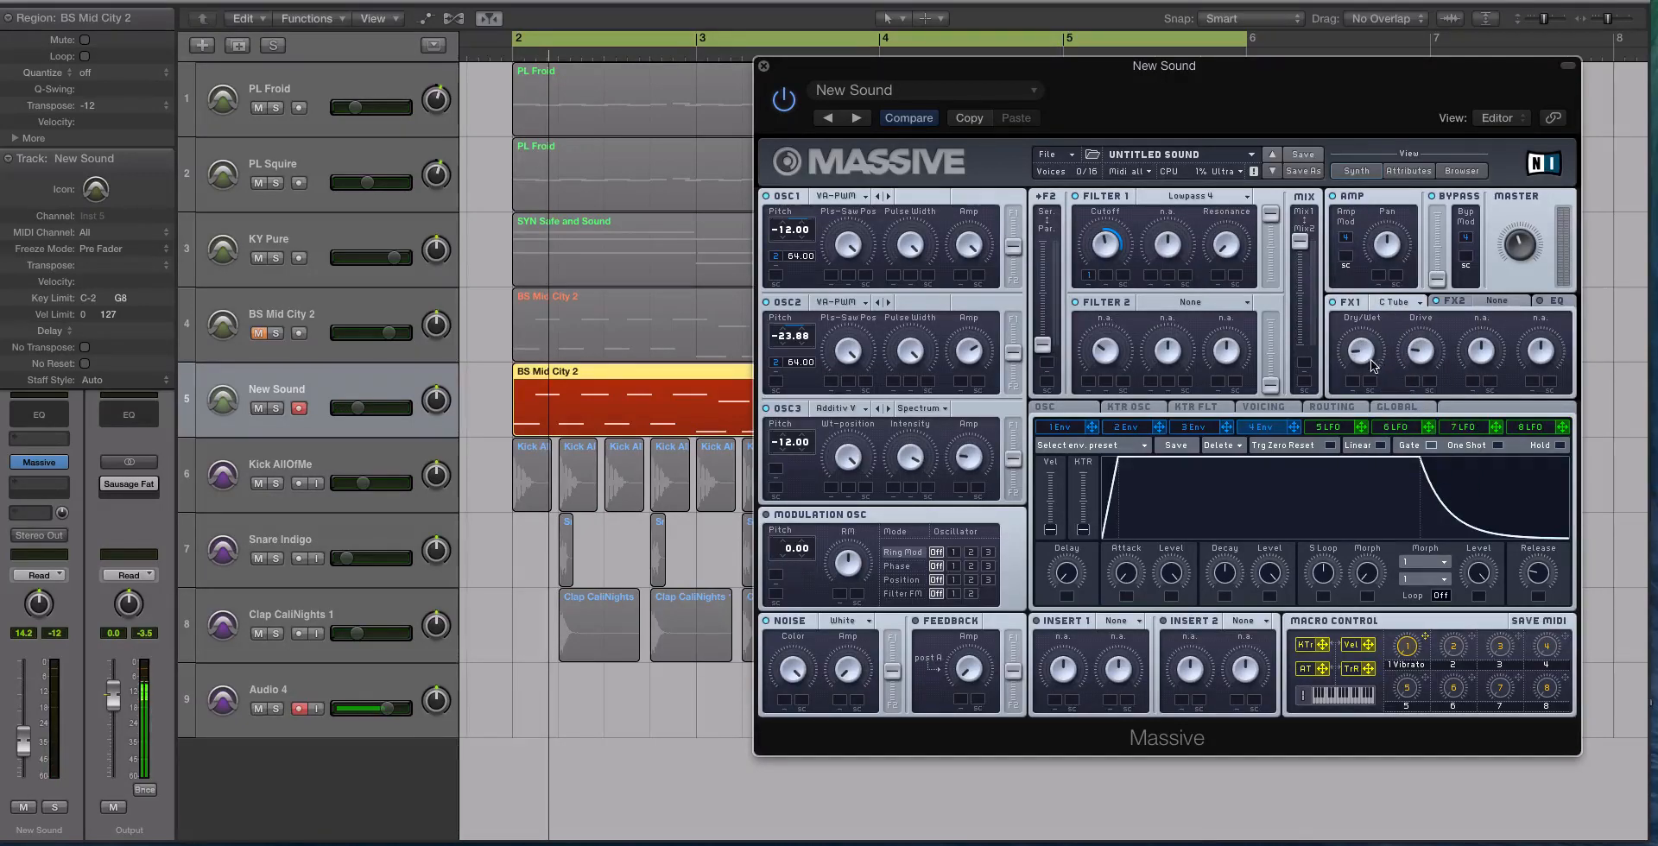
{"action": "left_click", "coordinate": [1504, 299]}
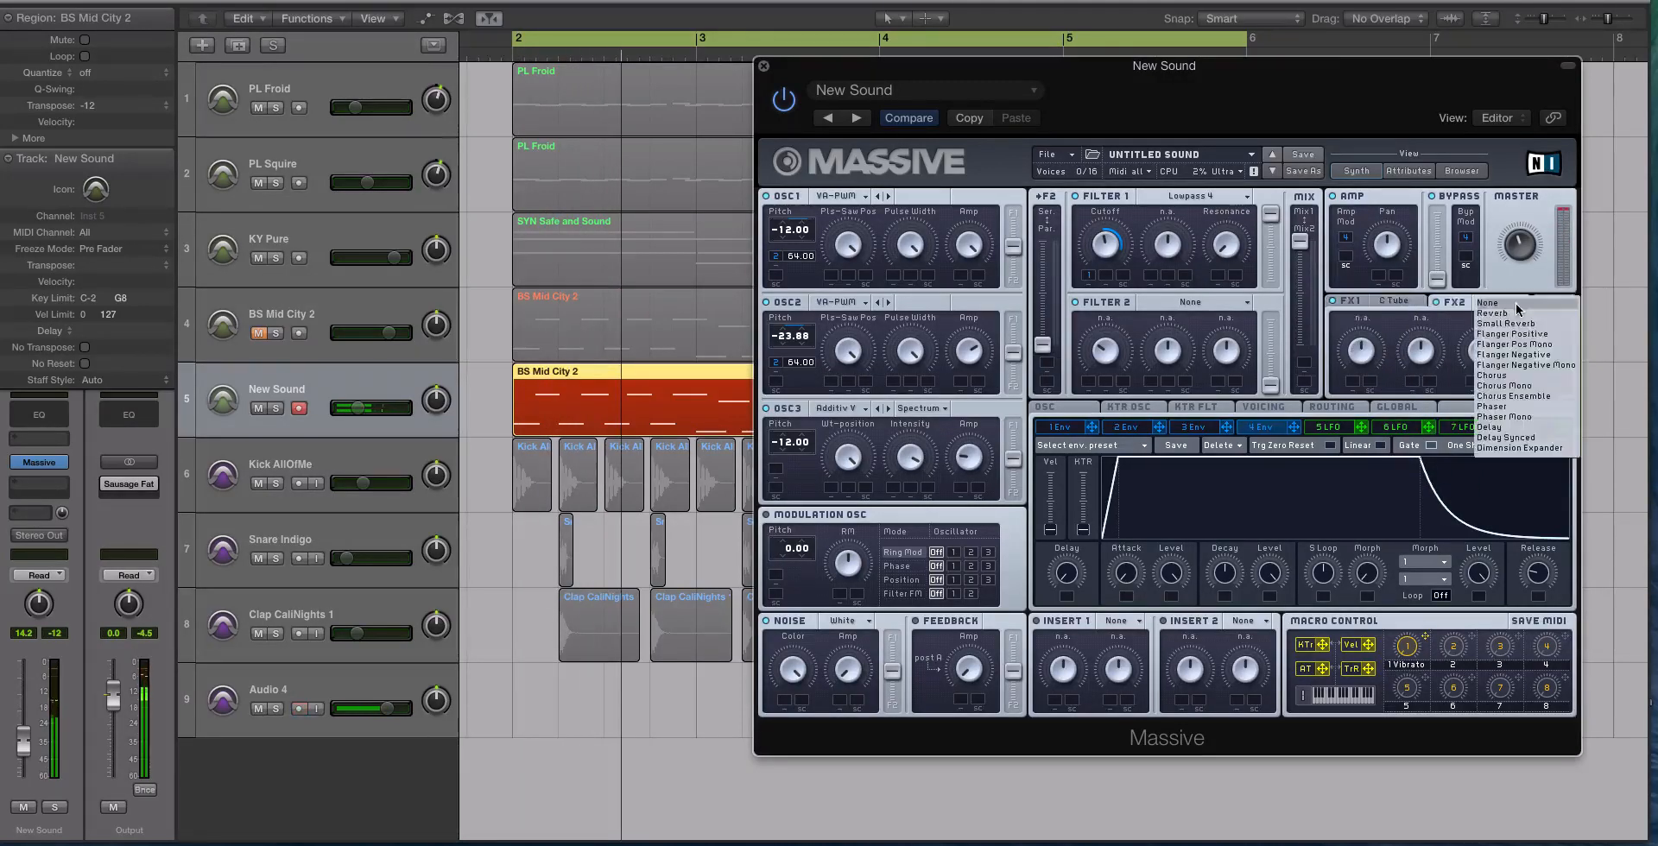
{"action": "left_click", "coordinate": [1550, 334]}
{"action": "left_click_drag", "start_coordinate": [1552, 337], "coordinate": [1544, 390]}
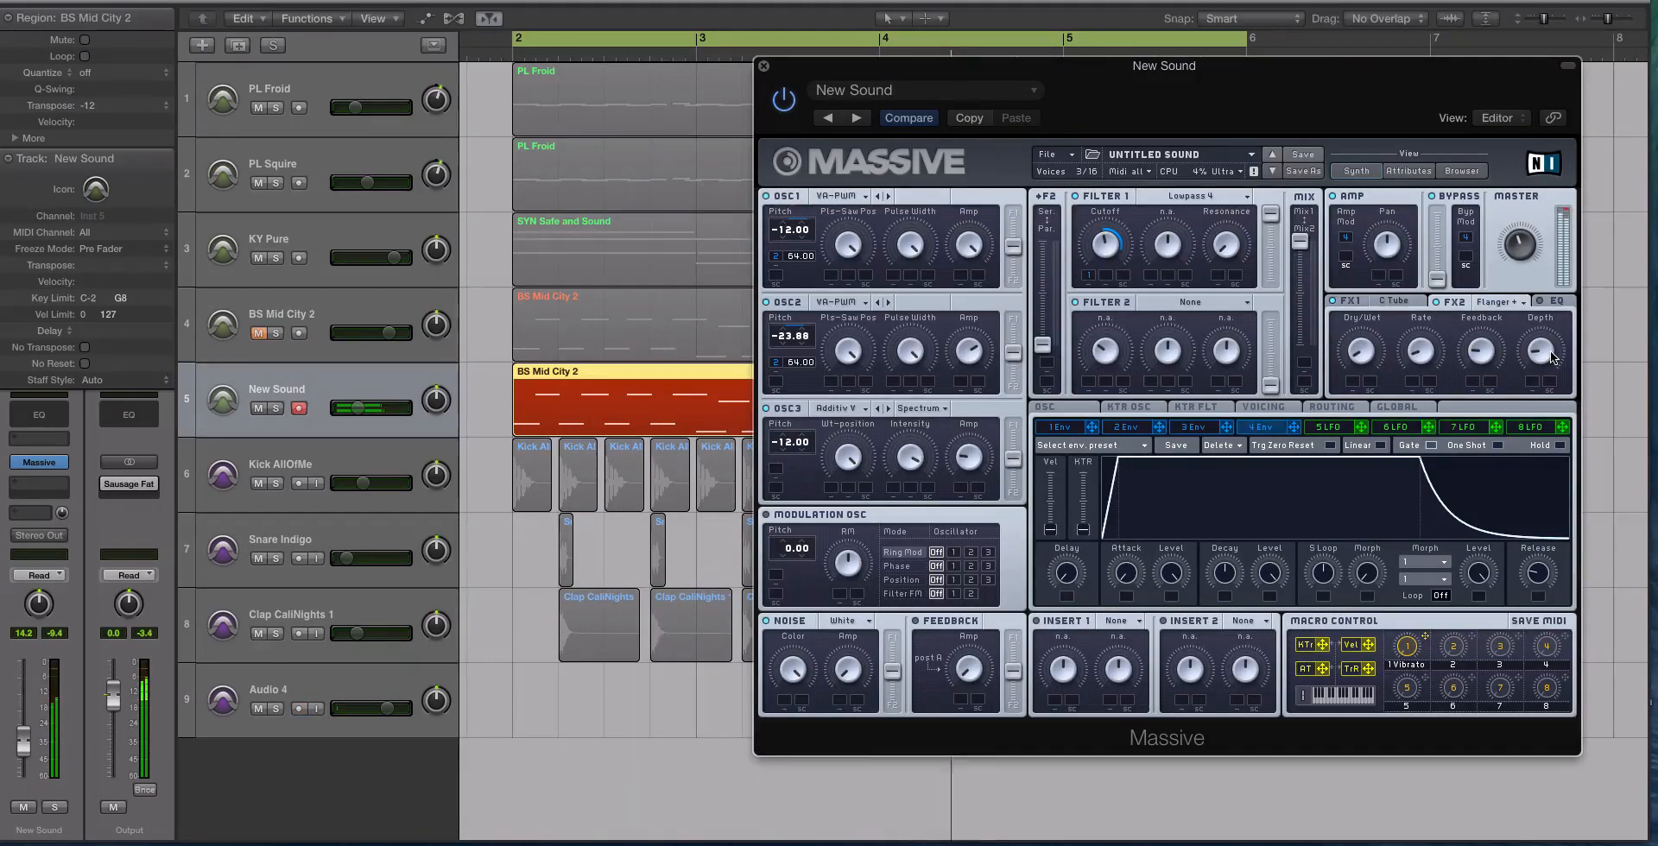
Step: Give LFO 5 the Random Steps 1 curve without tempo sync, modulate the amp's Pan with it, and audition the result
{"action": "left_click", "coordinate": [1328, 427]}
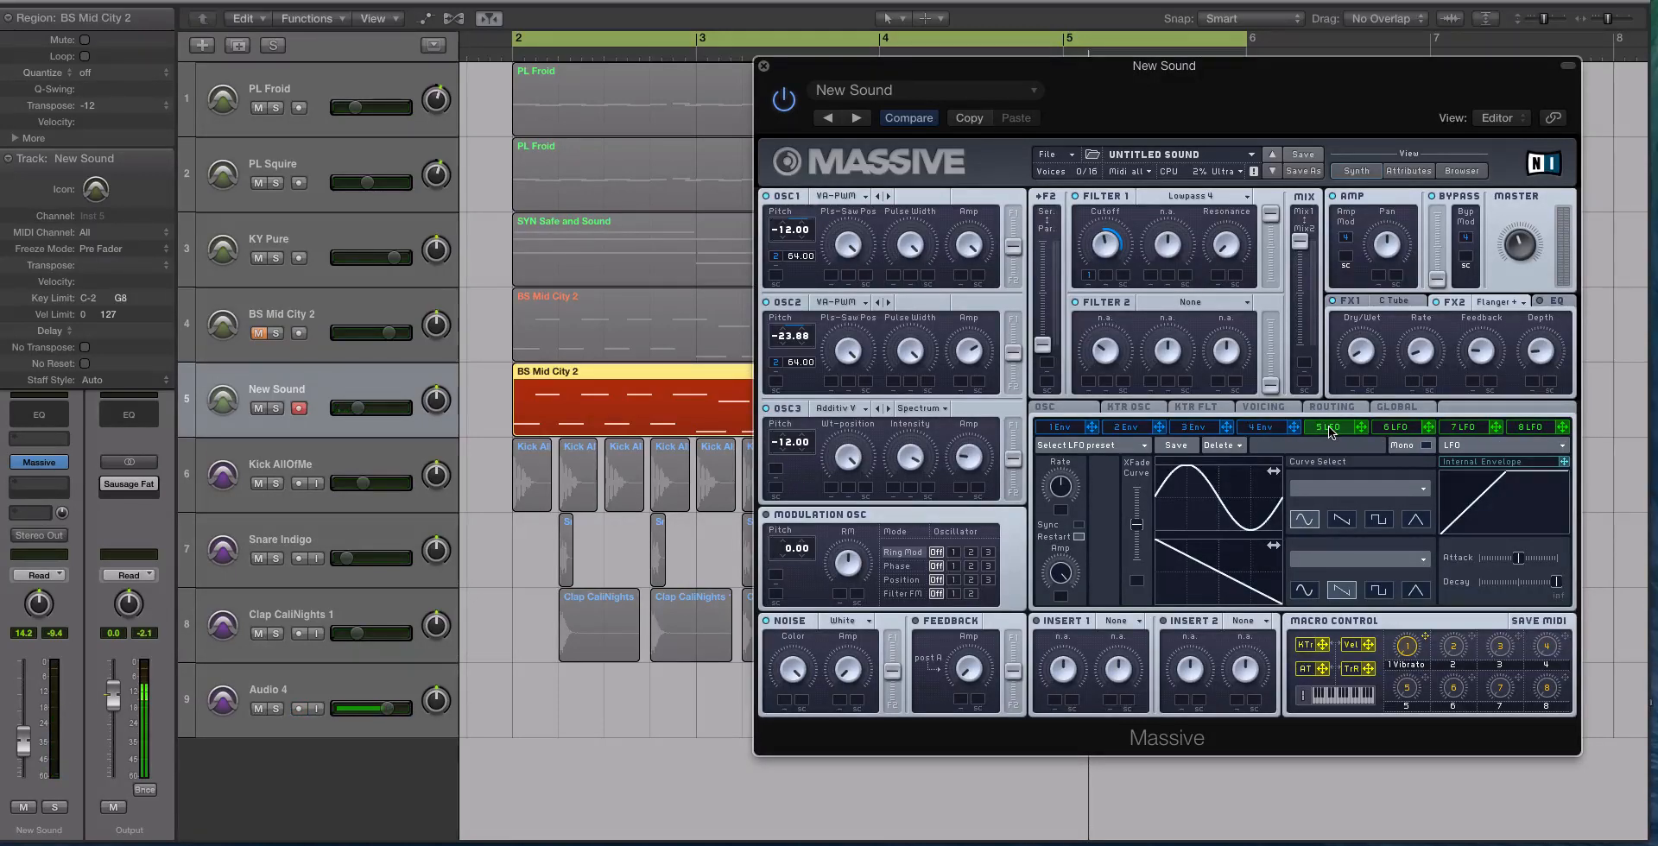
{"action": "left_click", "coordinate": [1326, 487]}
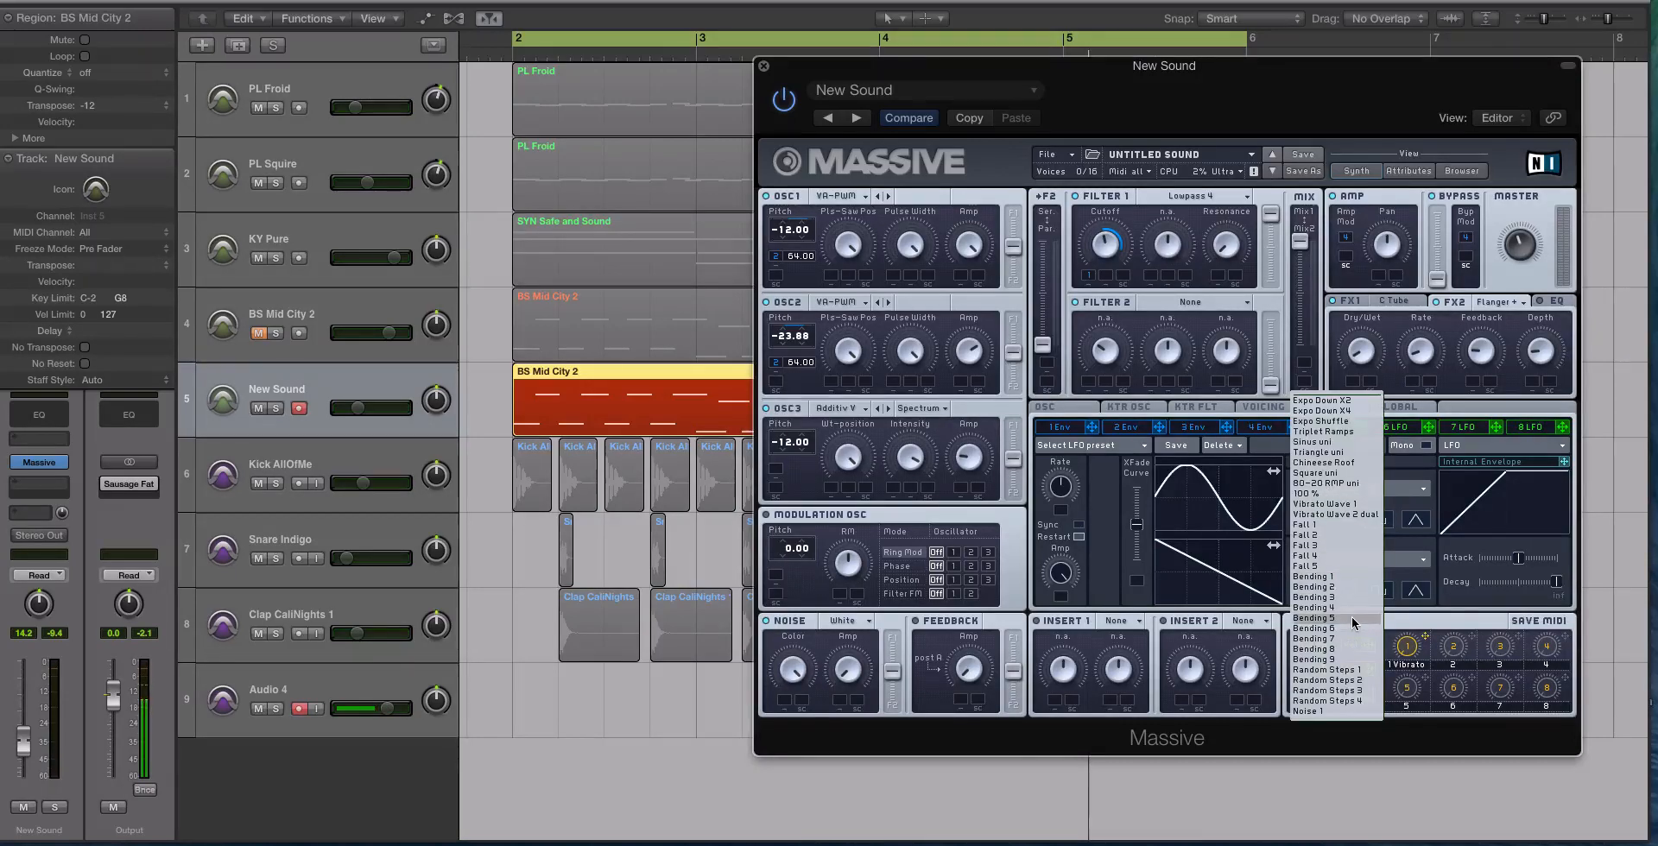
{"action": "left_click", "coordinate": [1334, 669]}
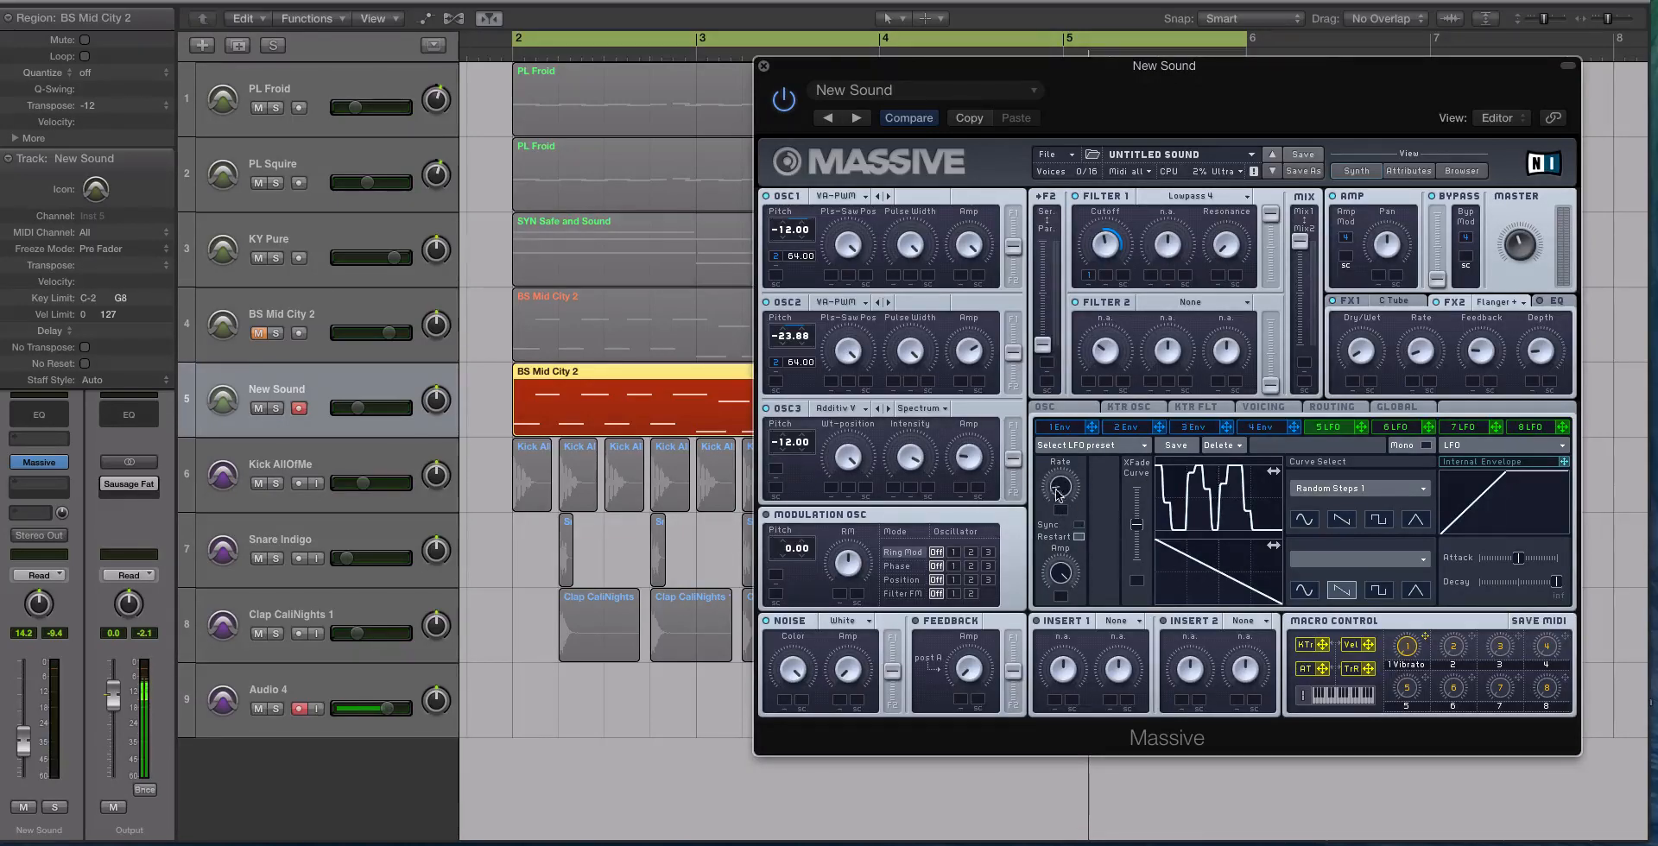
{"action": "left_click", "coordinate": [1078, 525]}
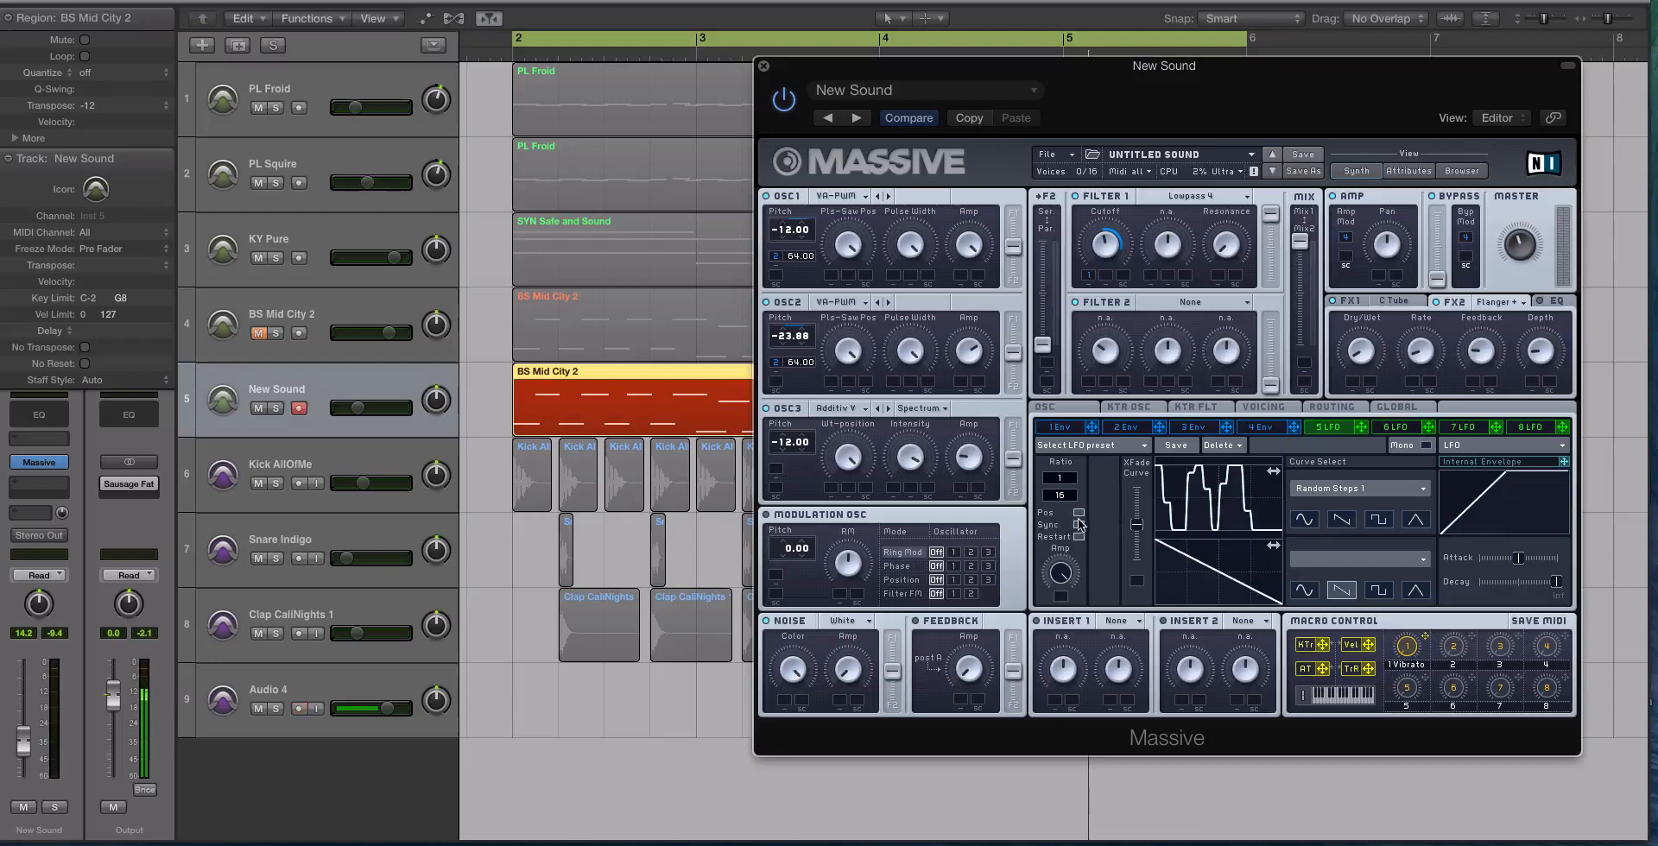
{"action": "left_click", "coordinate": [1079, 524]}
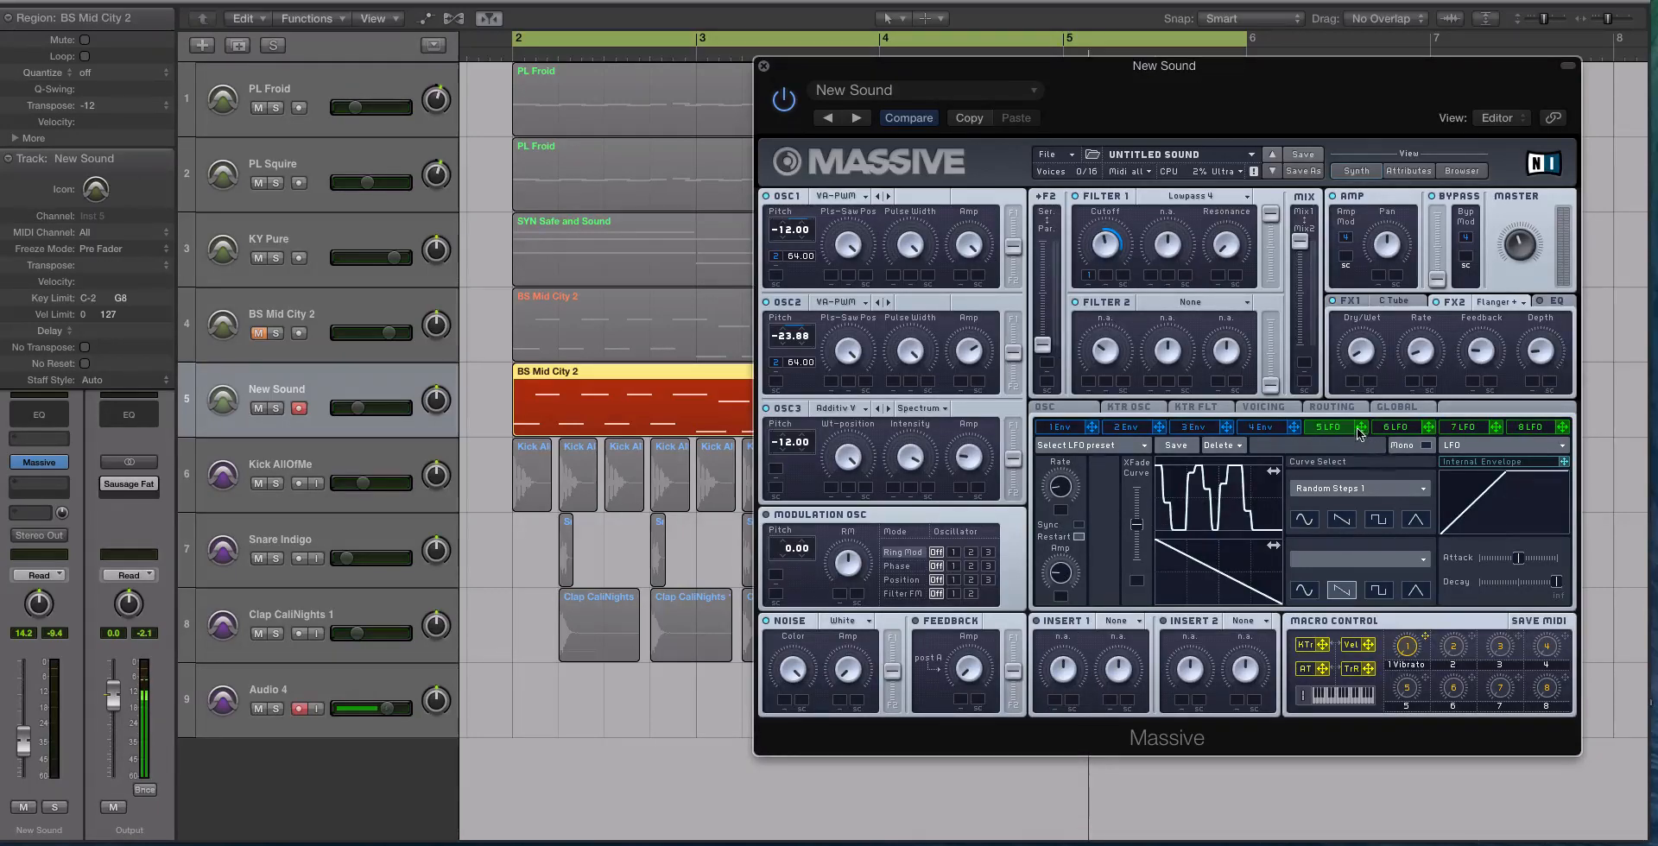
{"action": "left_click_drag", "start_coordinate": [1360, 426], "coordinate": [1380, 276]}
{"action": "key", "text": "space"}
Step: Change modulator 8 from an LFO to a Performer
{"action": "left_click", "coordinate": [1526, 425]}
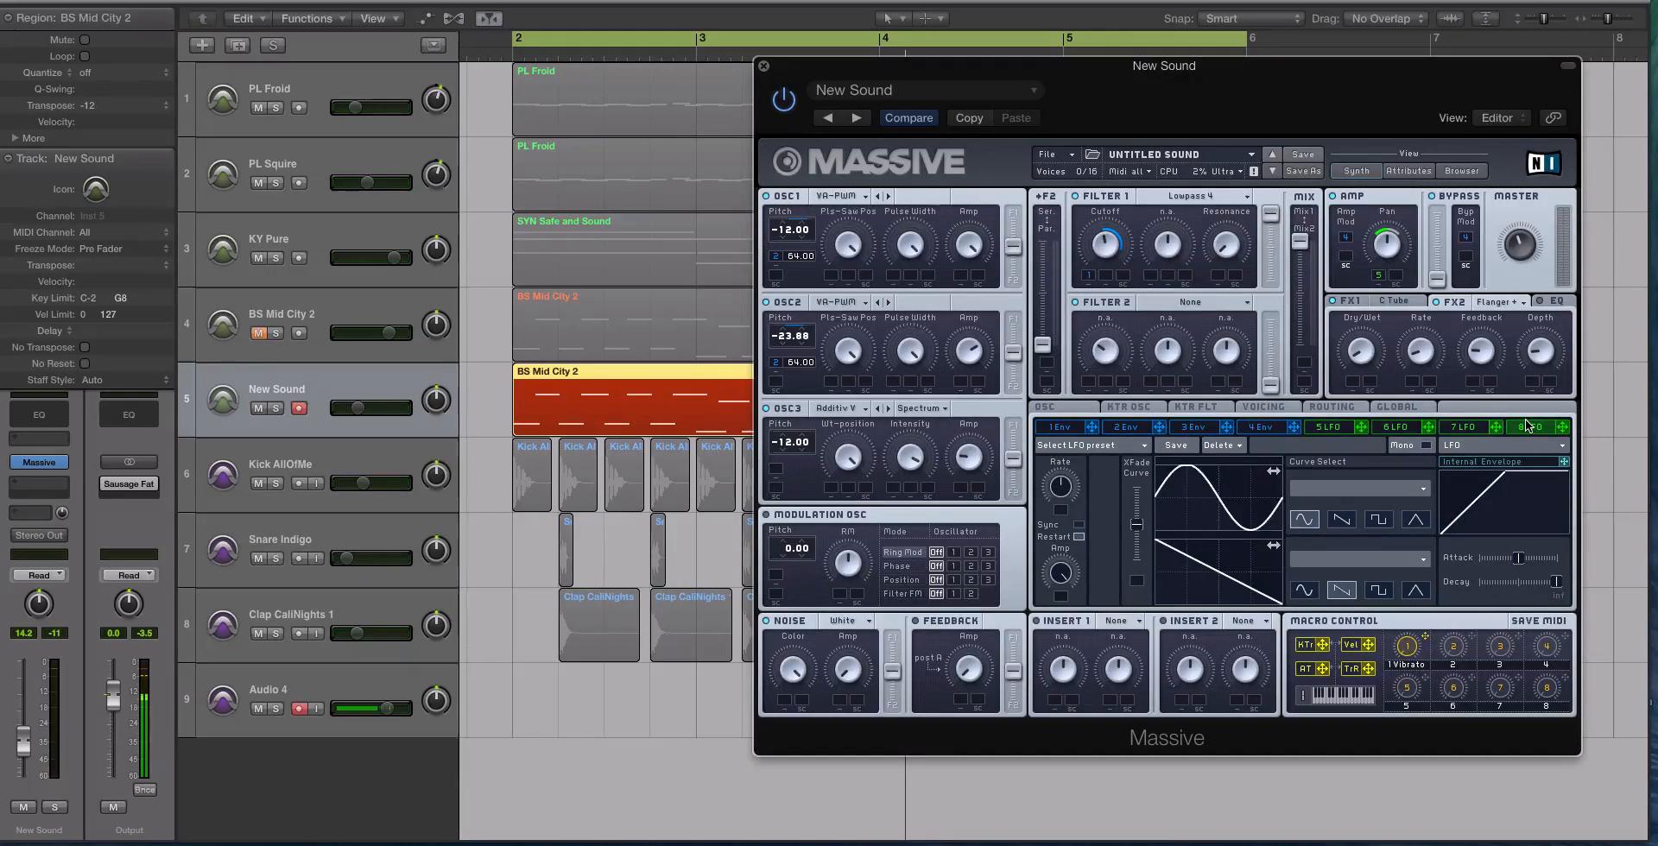
{"action": "left_click", "coordinate": [1530, 442]}
{"action": "left_click", "coordinate": [1482, 457]}
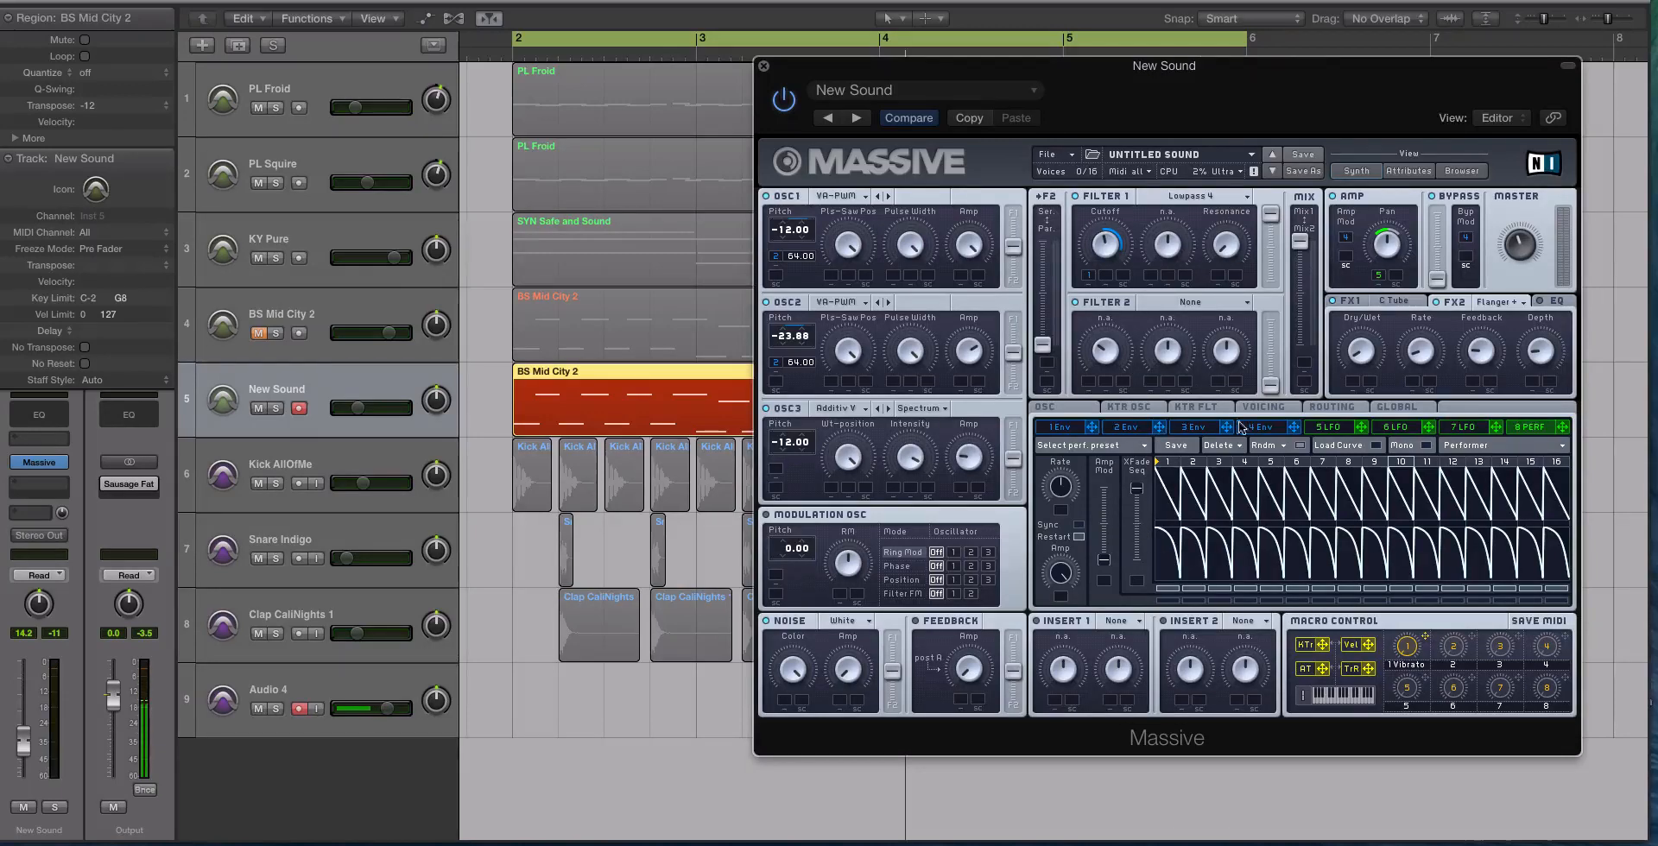
Step: Modulate the Amp of OSC1, OSC2 and OSC3 with the Performer, sync it at a 1/4 ratio, and audition it
{"action": "left_click_drag", "start_coordinate": [1563, 427], "coordinate": [950, 375]}
{"action": "left_click_drag", "start_coordinate": [1562, 427], "coordinate": [961, 447]}
{"action": "left_click_drag", "start_coordinate": [1562, 427], "coordinate": [959, 605]}
{"action": "left_click", "coordinate": [1078, 524]}
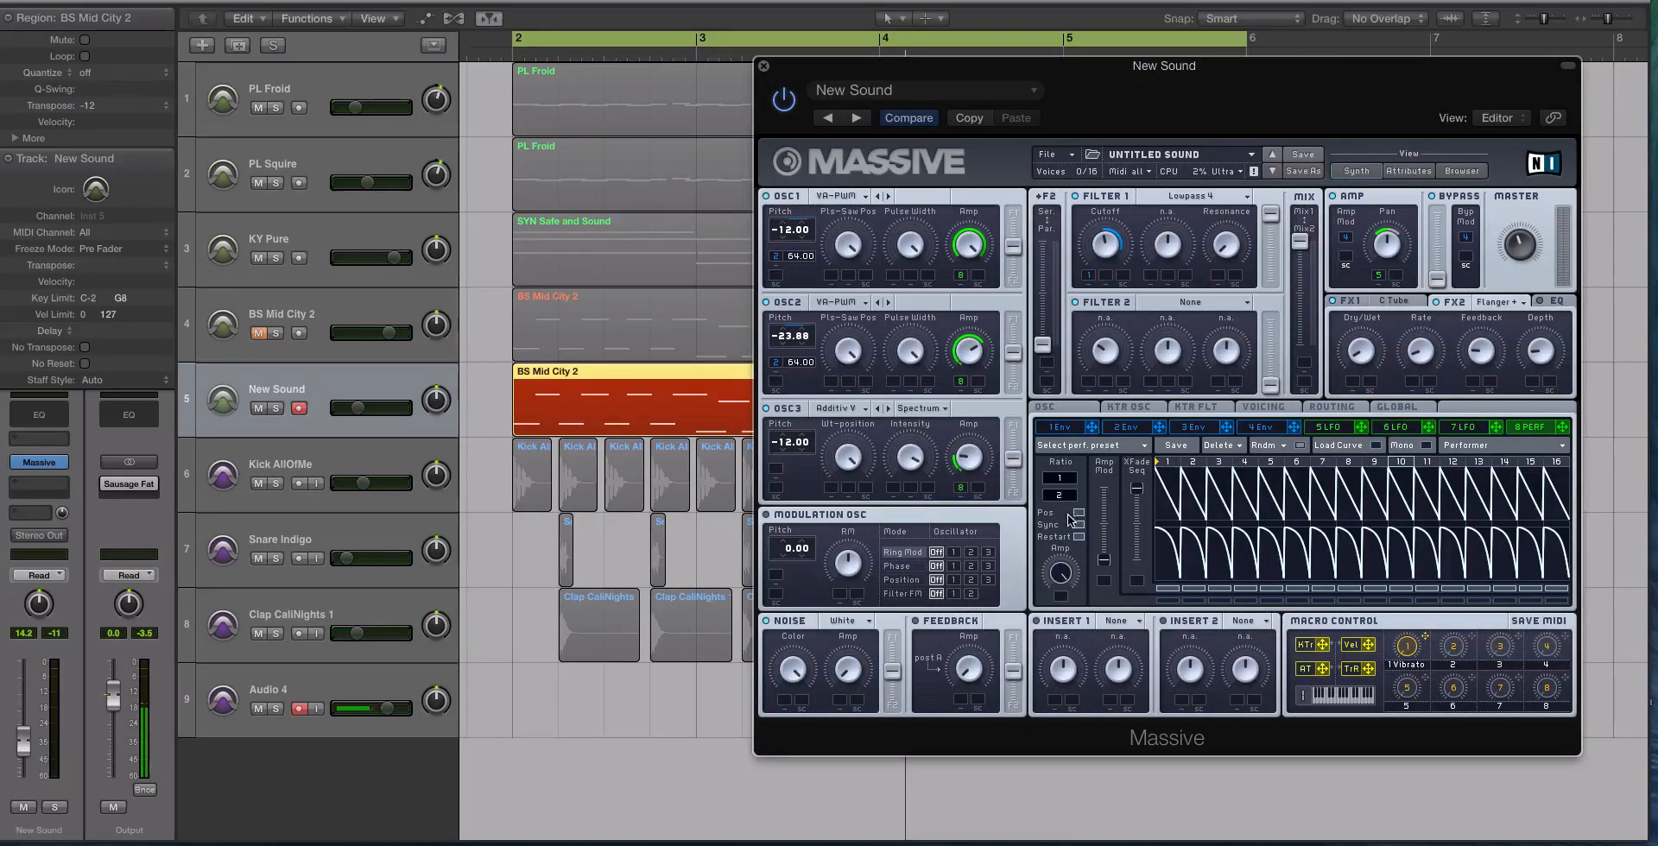
{"action": "key", "text": "space"}
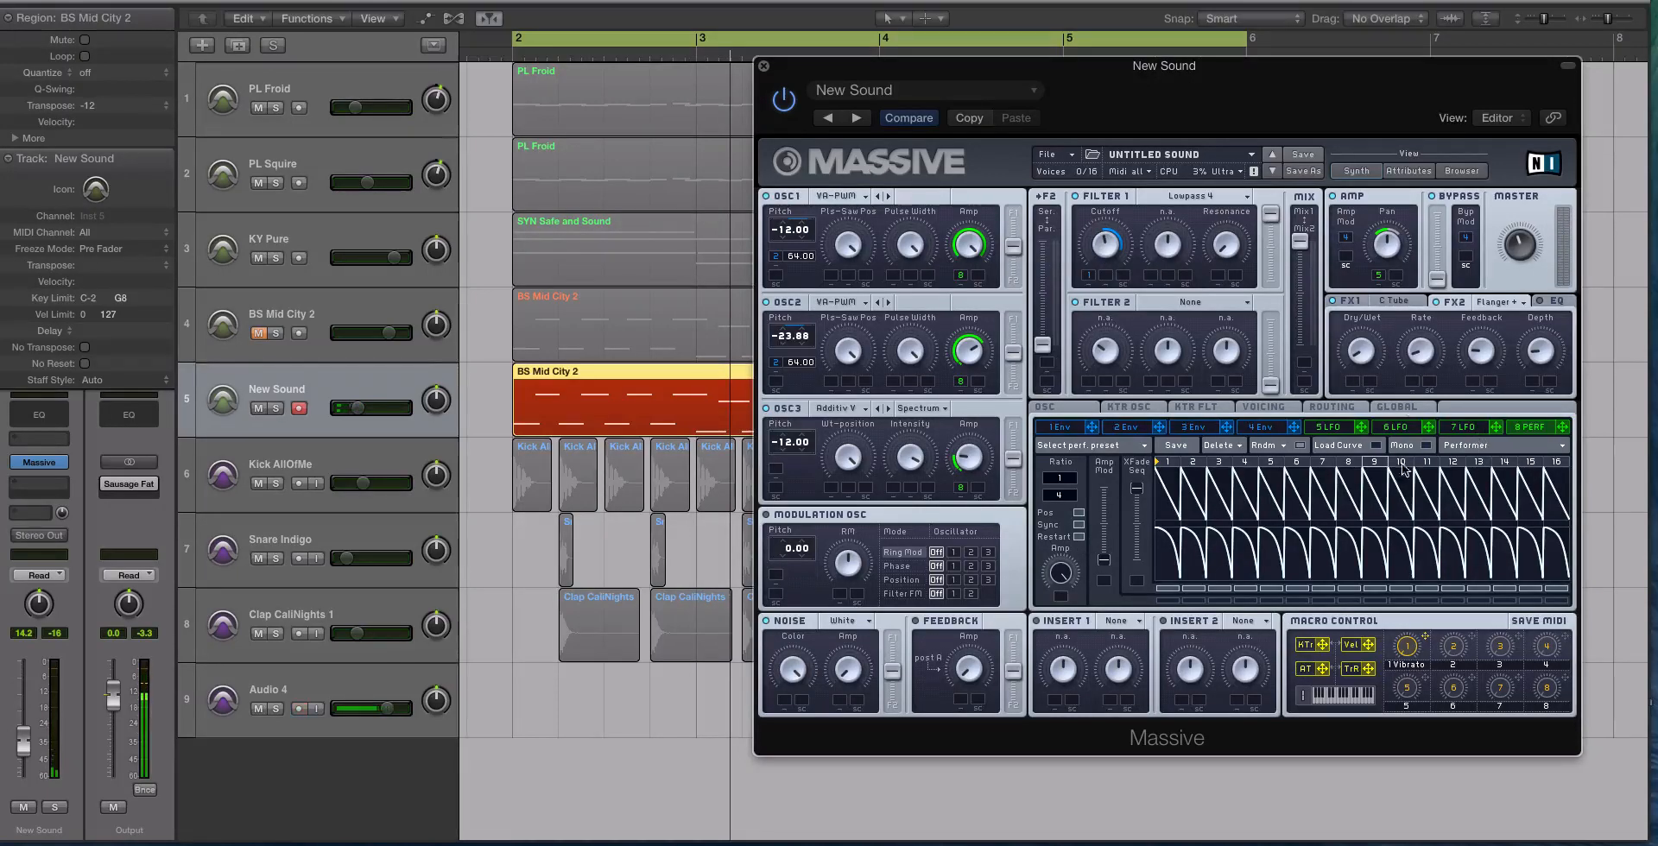
Step: Examine the Performer's loadable curve shapes and the curves assigned across its 16 steps
{"action": "mouse_move", "coordinate": [1190, 505]}
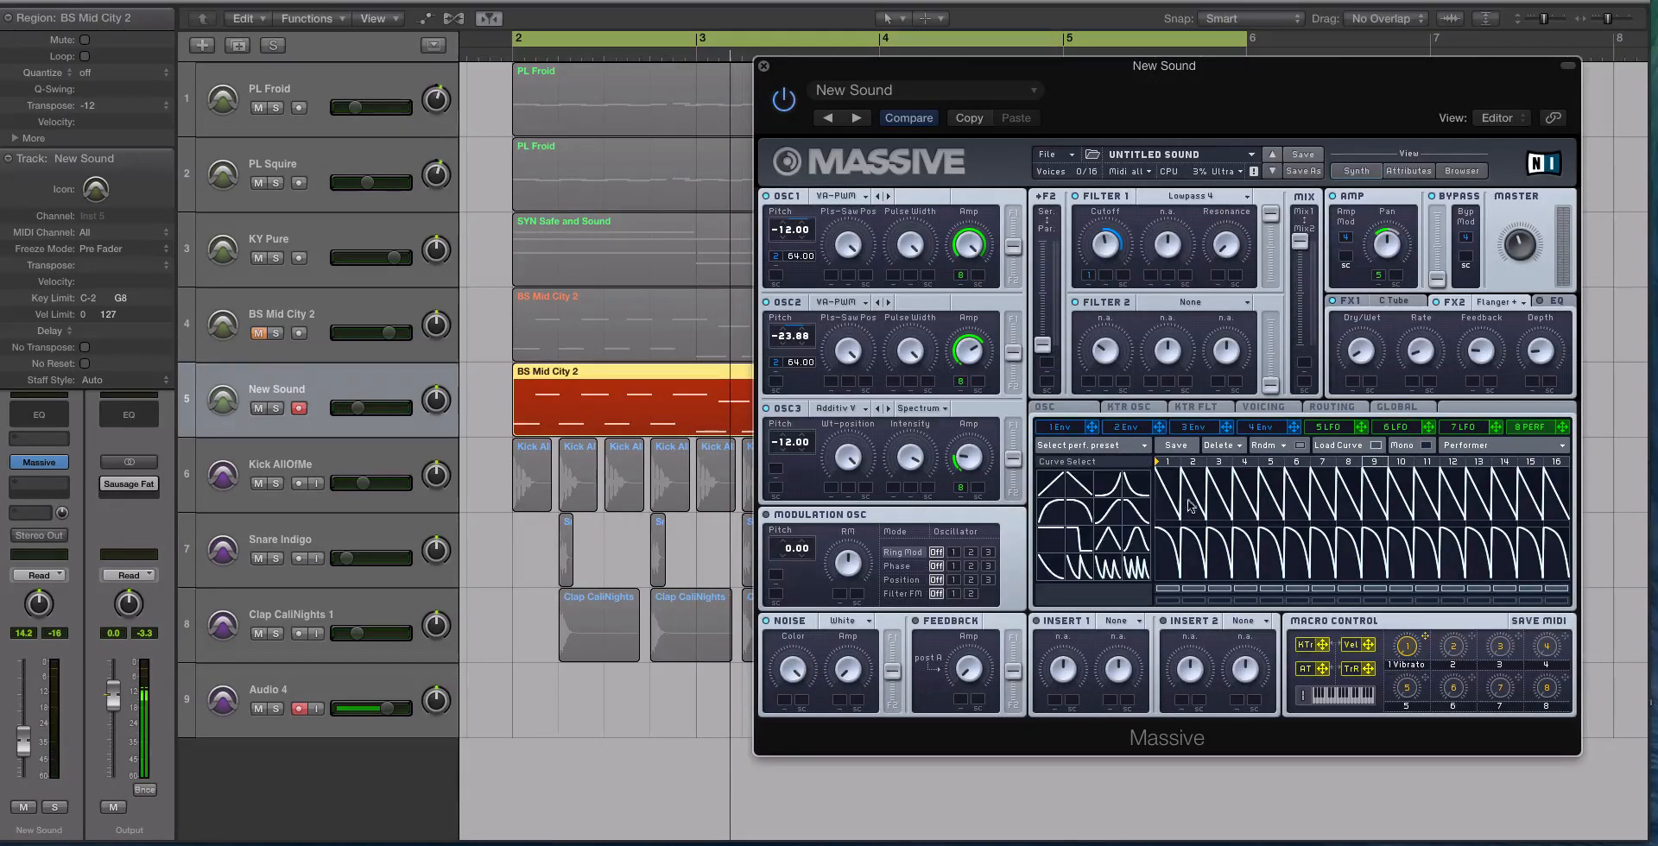
{"action": "left_click", "coordinate": [1141, 504]}
{"action": "left_click_drag", "start_coordinate": [1183, 504], "coordinate": [1206, 434]}
{"action": "mouse_move", "coordinate": [1224, 488]}
{"action": "left_mouse_down"}
{"action": "mouse_move", "coordinate": [1256, 434]}
{"action": "mouse_move", "coordinate": [1346, 458]}
{"action": "mouse_move", "coordinate": [1227, 432]}
{"action": "left_mouse_up"}
{"action": "left_click_drag", "start_coordinate": [1365, 499], "coordinate": [1378, 450]}
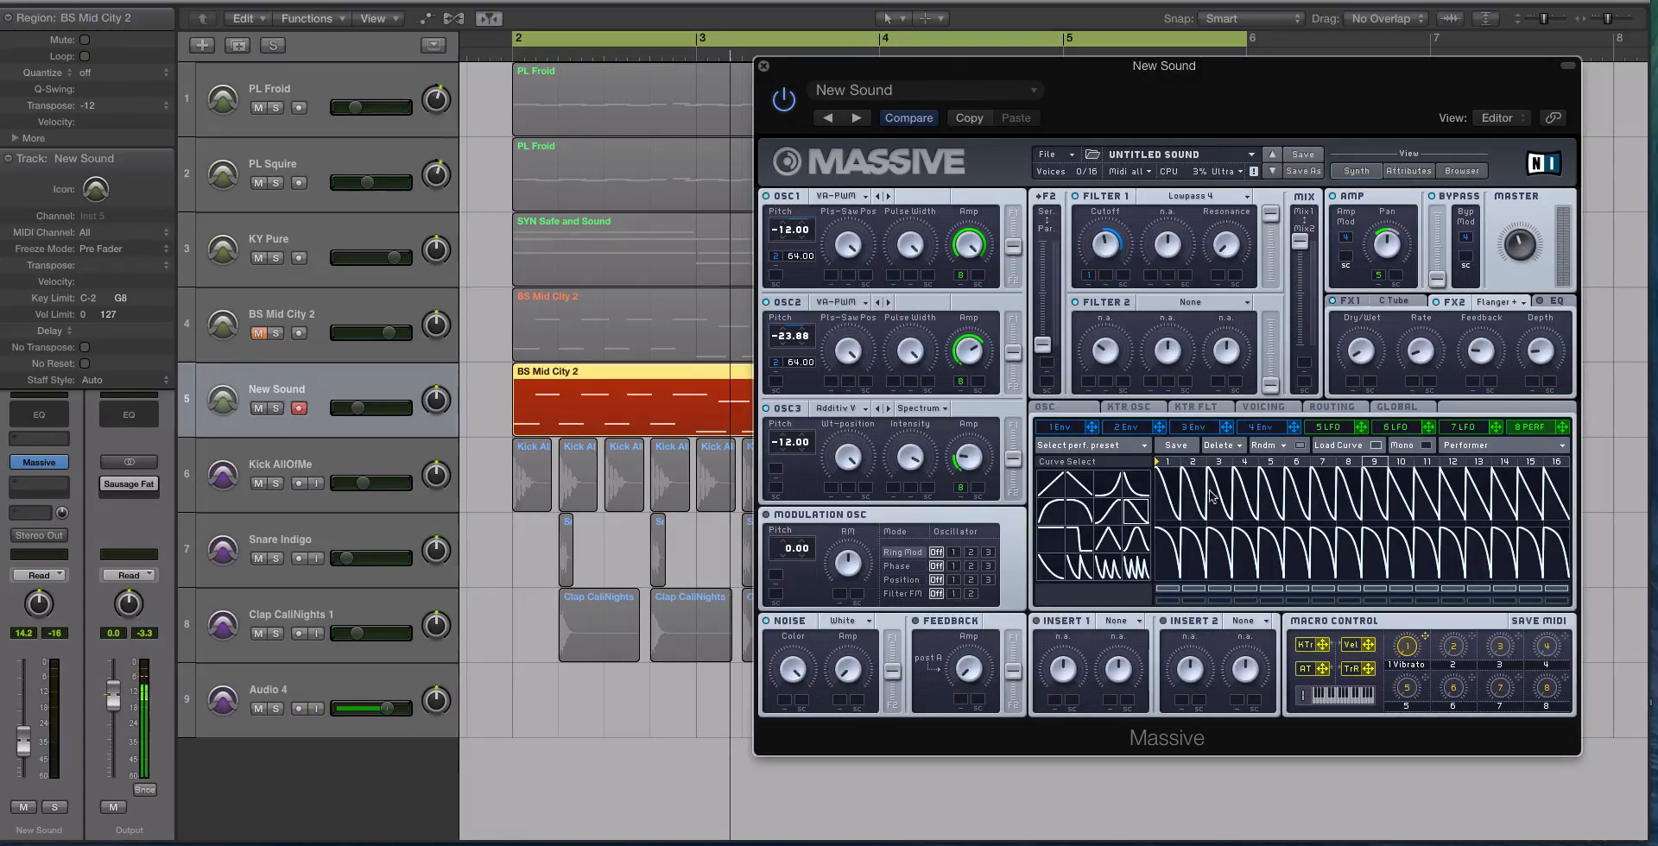
{"action": "mouse_move", "coordinate": [1162, 503]}
{"action": "left_mouse_down"}
{"action": "mouse_move", "coordinate": [1189, 490]}
{"action": "mouse_move", "coordinate": [1168, 445]}
{"action": "mouse_move", "coordinate": [1264, 476]}
{"action": "mouse_move", "coordinate": [1251, 469]}
{"action": "left_mouse_up"}
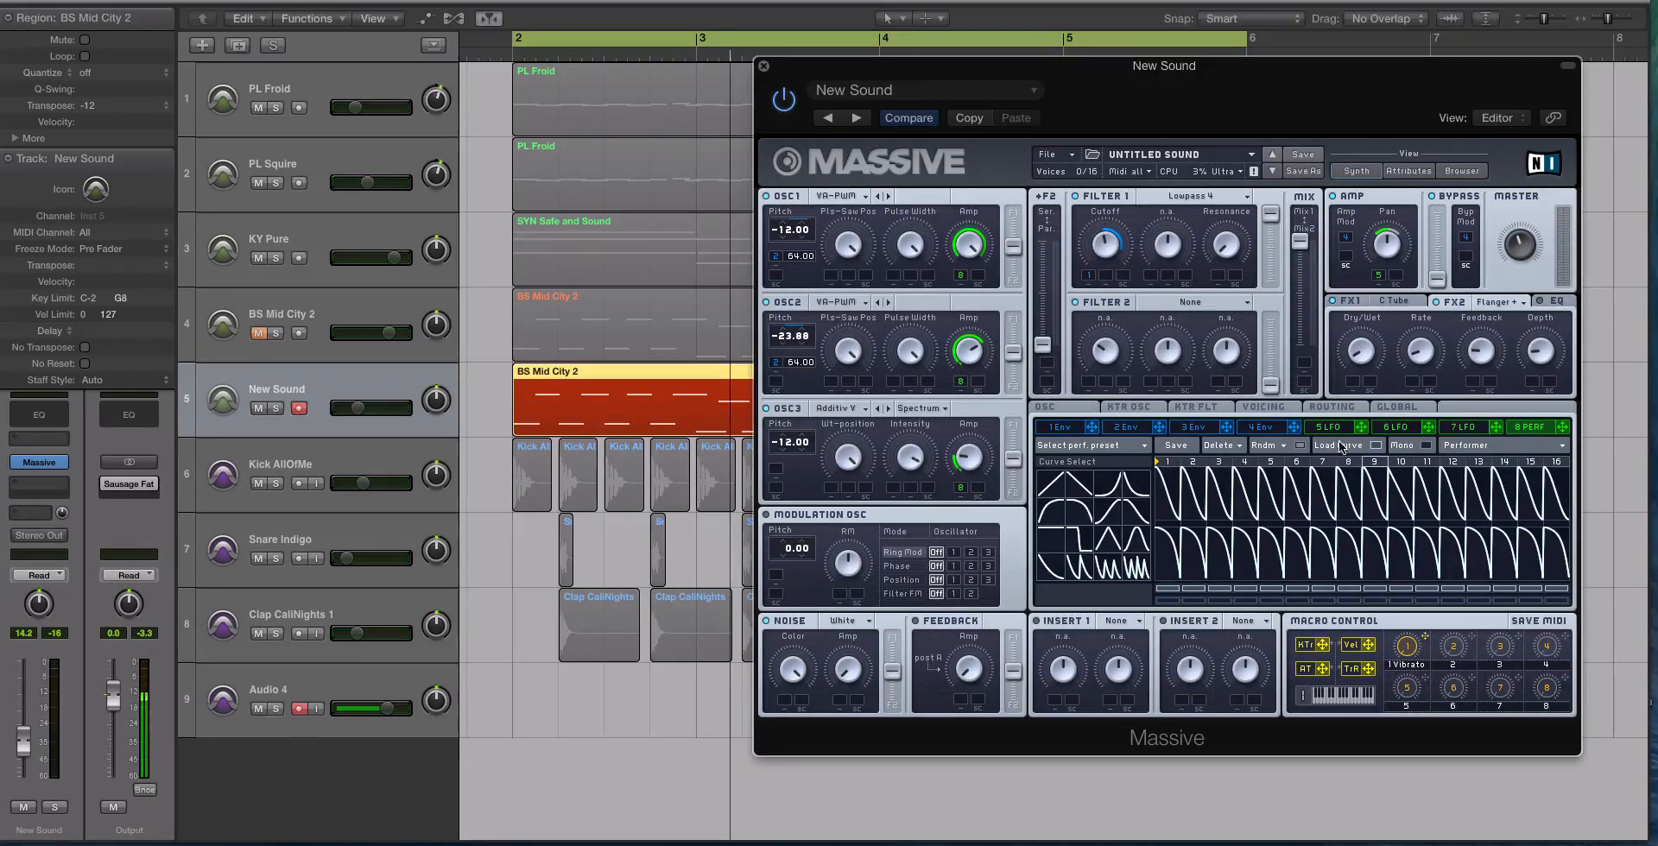
{"action": "left_click", "coordinate": [1375, 446]}
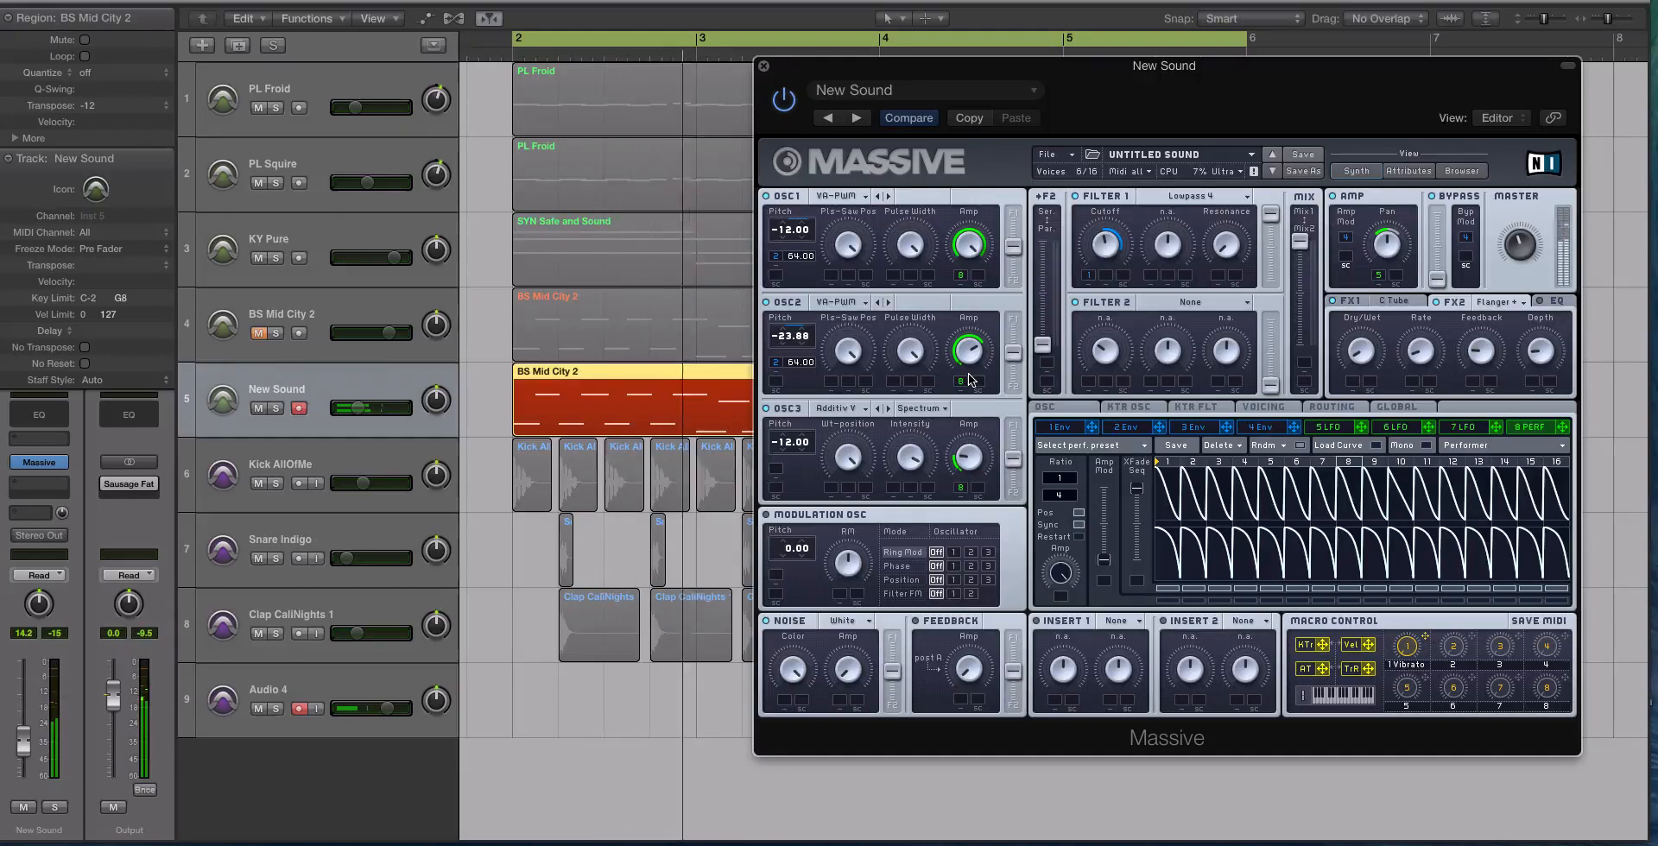
Step: Assign macro control 2 to the Performer's Amp knob and name the macro SC
{"action": "key", "text": "space"}
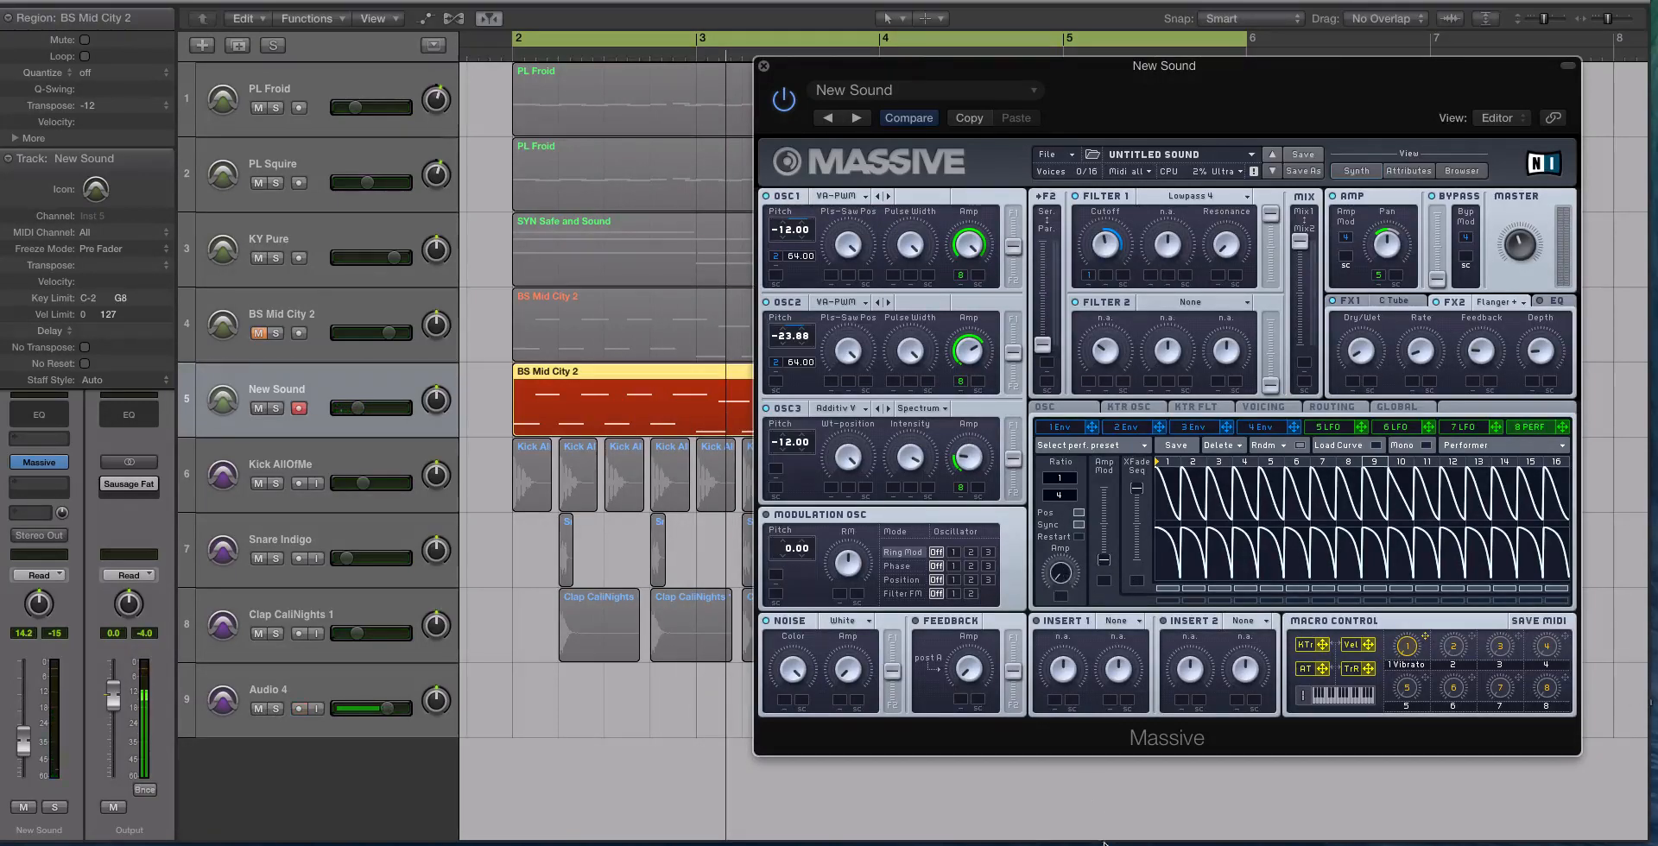
{"action": "left_click_drag", "start_coordinate": [1477, 644], "coordinate": [1060, 573]}
{"action": "double_click", "coordinate": [1453, 665]}
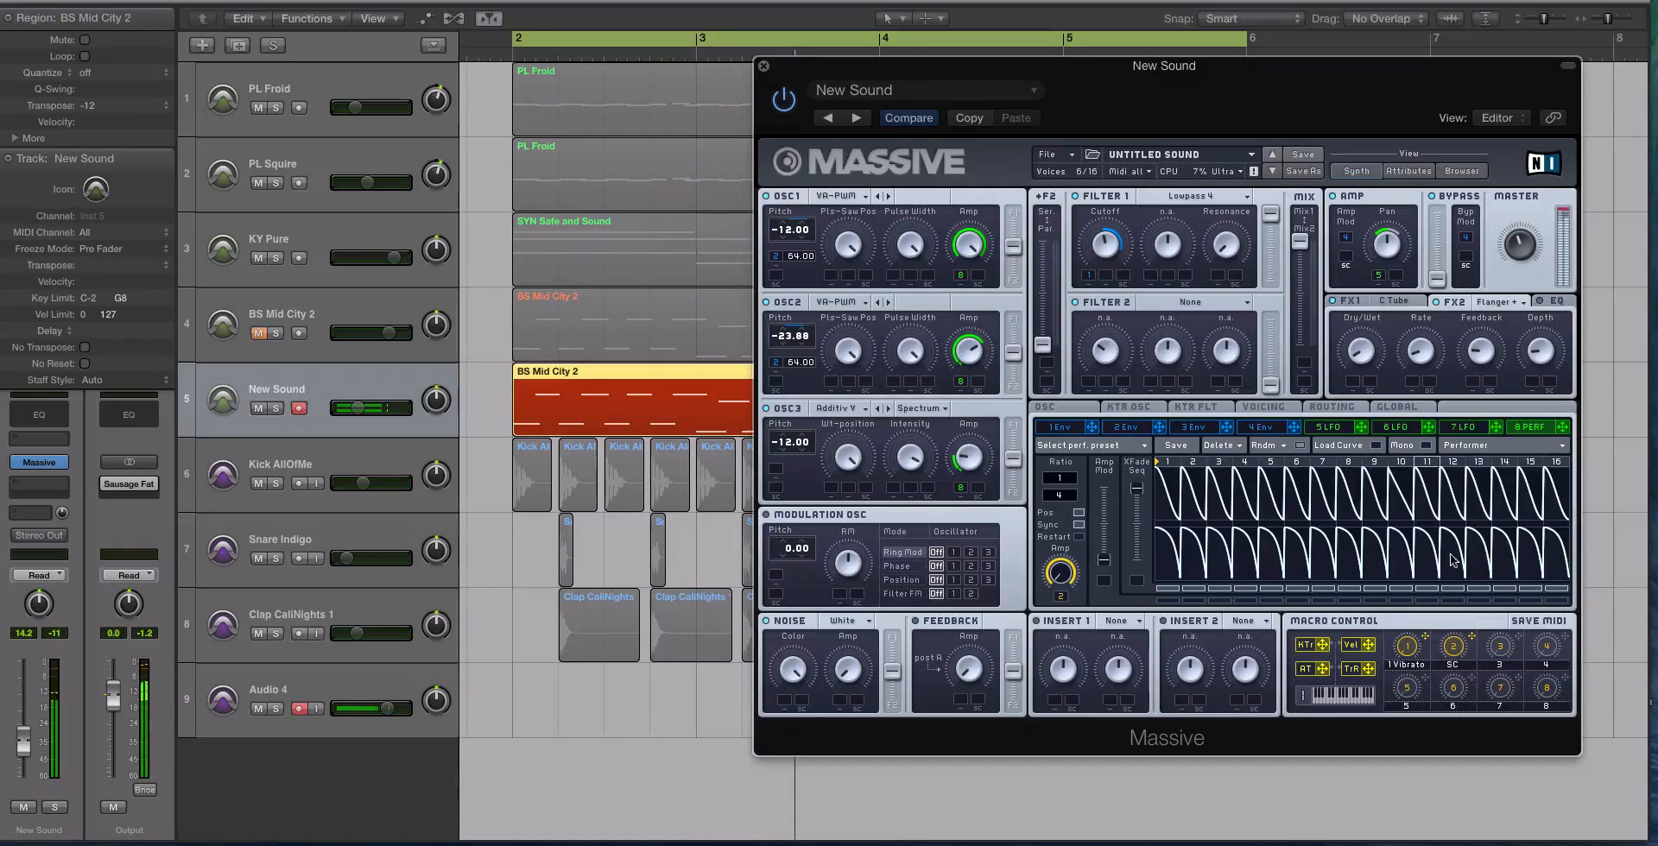
Step: Unsolo the New Sound track and set its volume to -12.0 dB while auditioning the SC macro in the full mix
{"action": "key", "text": "space"}
{"action": "key", "text": "ctrl+s"}
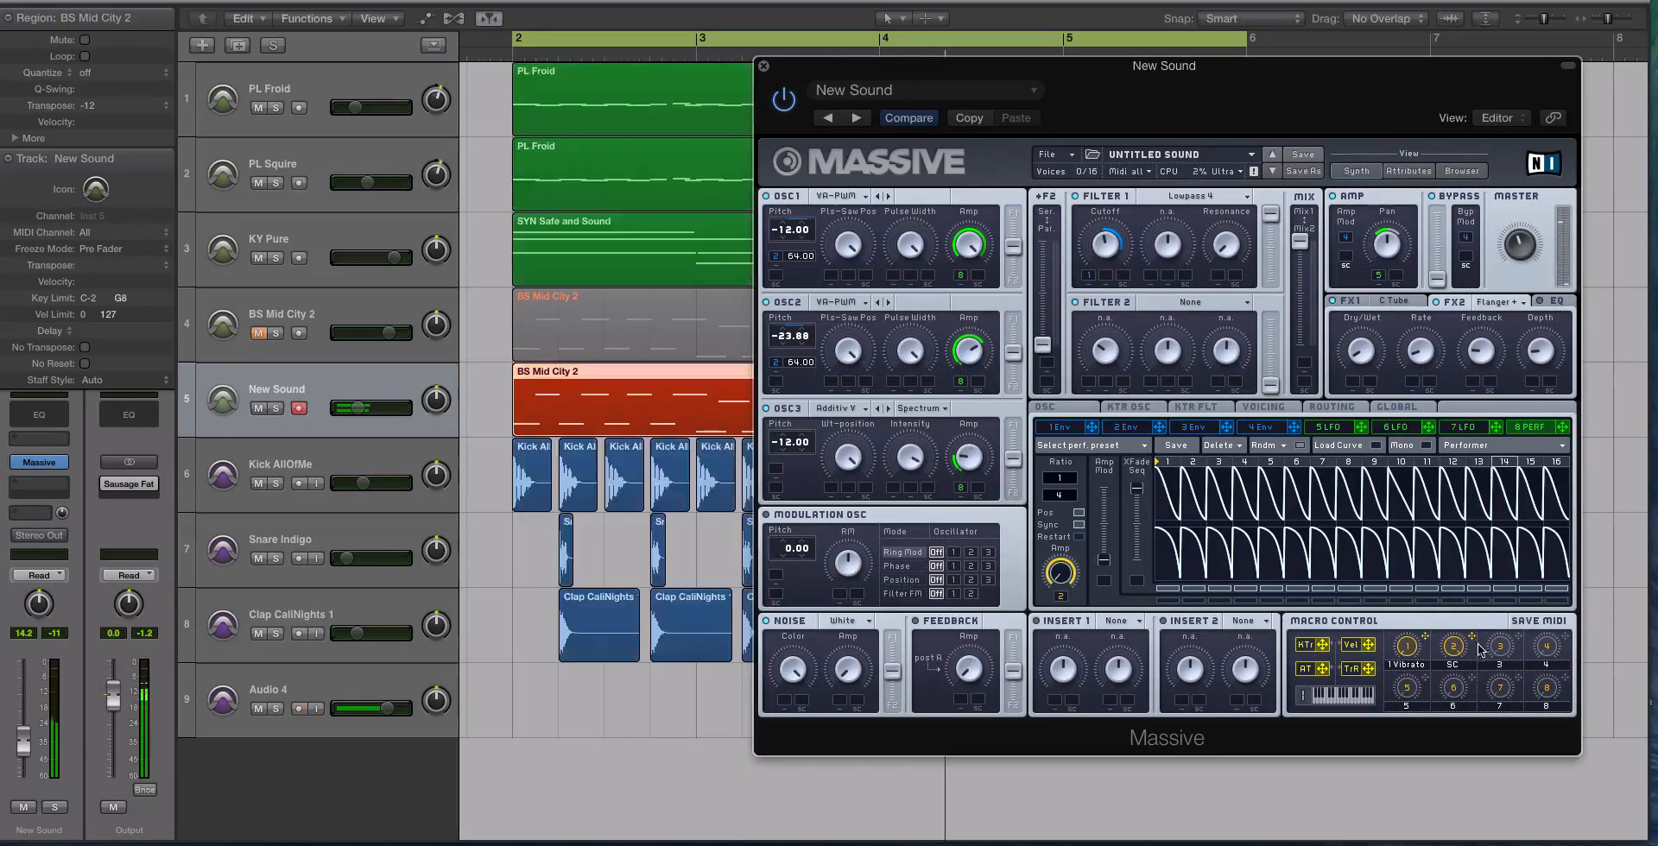
{"action": "scroll", "coordinate": [527, 345], "scroll_direction": "up", "scroll_amount": 1}
{"action": "left_click_drag", "start_coordinate": [356, 431], "coordinate": [378, 432]}
{"action": "key", "text": "space"}
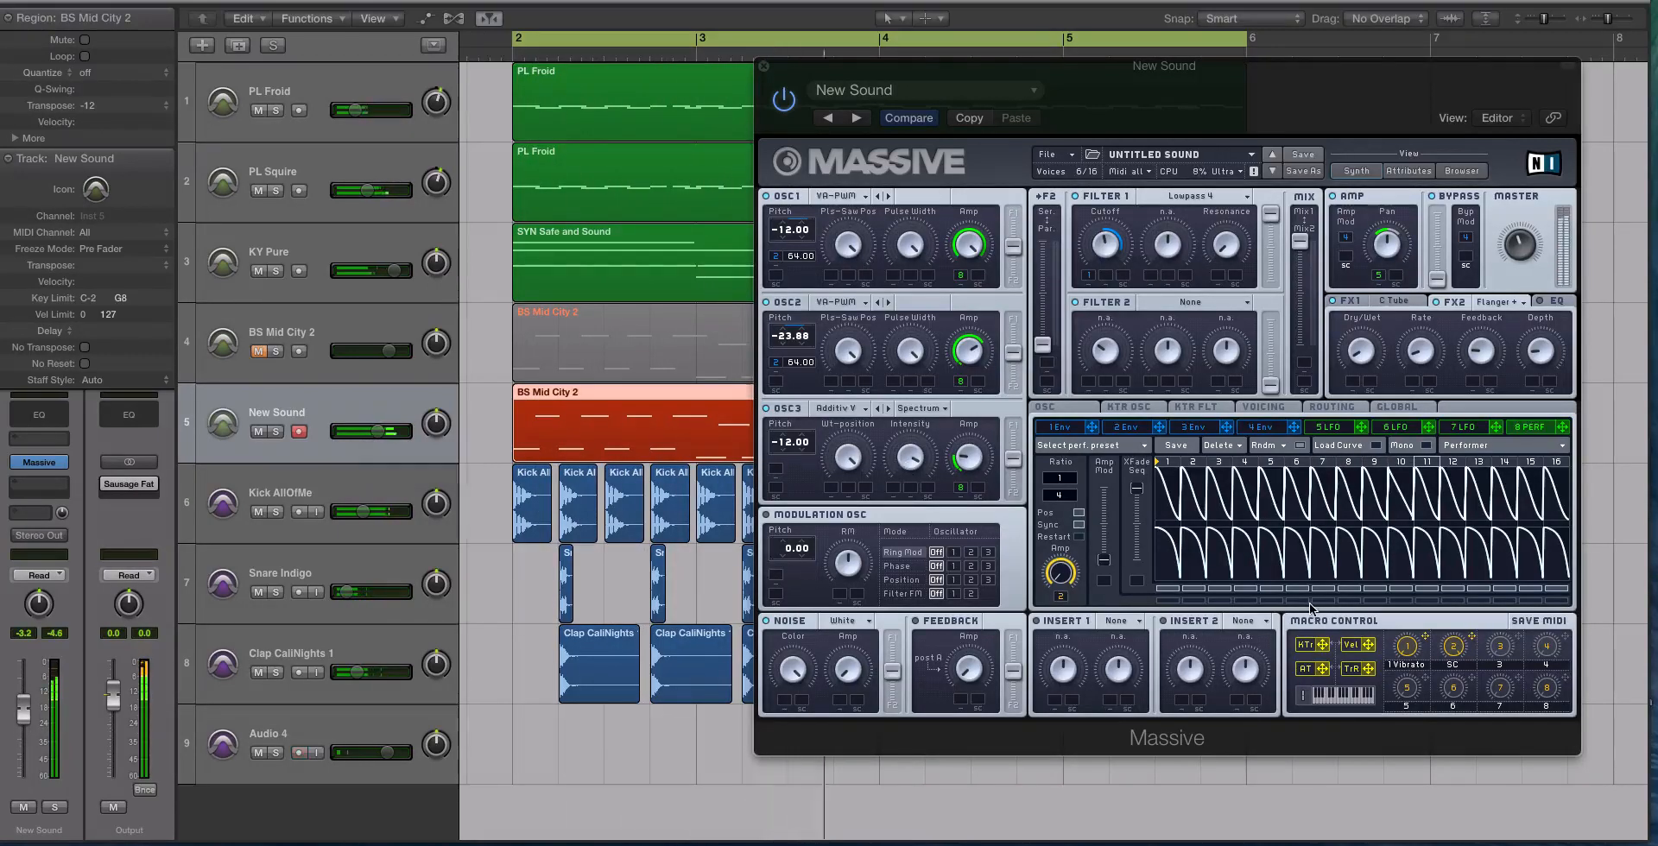
{"action": "left_click", "coordinate": [1456, 655]}
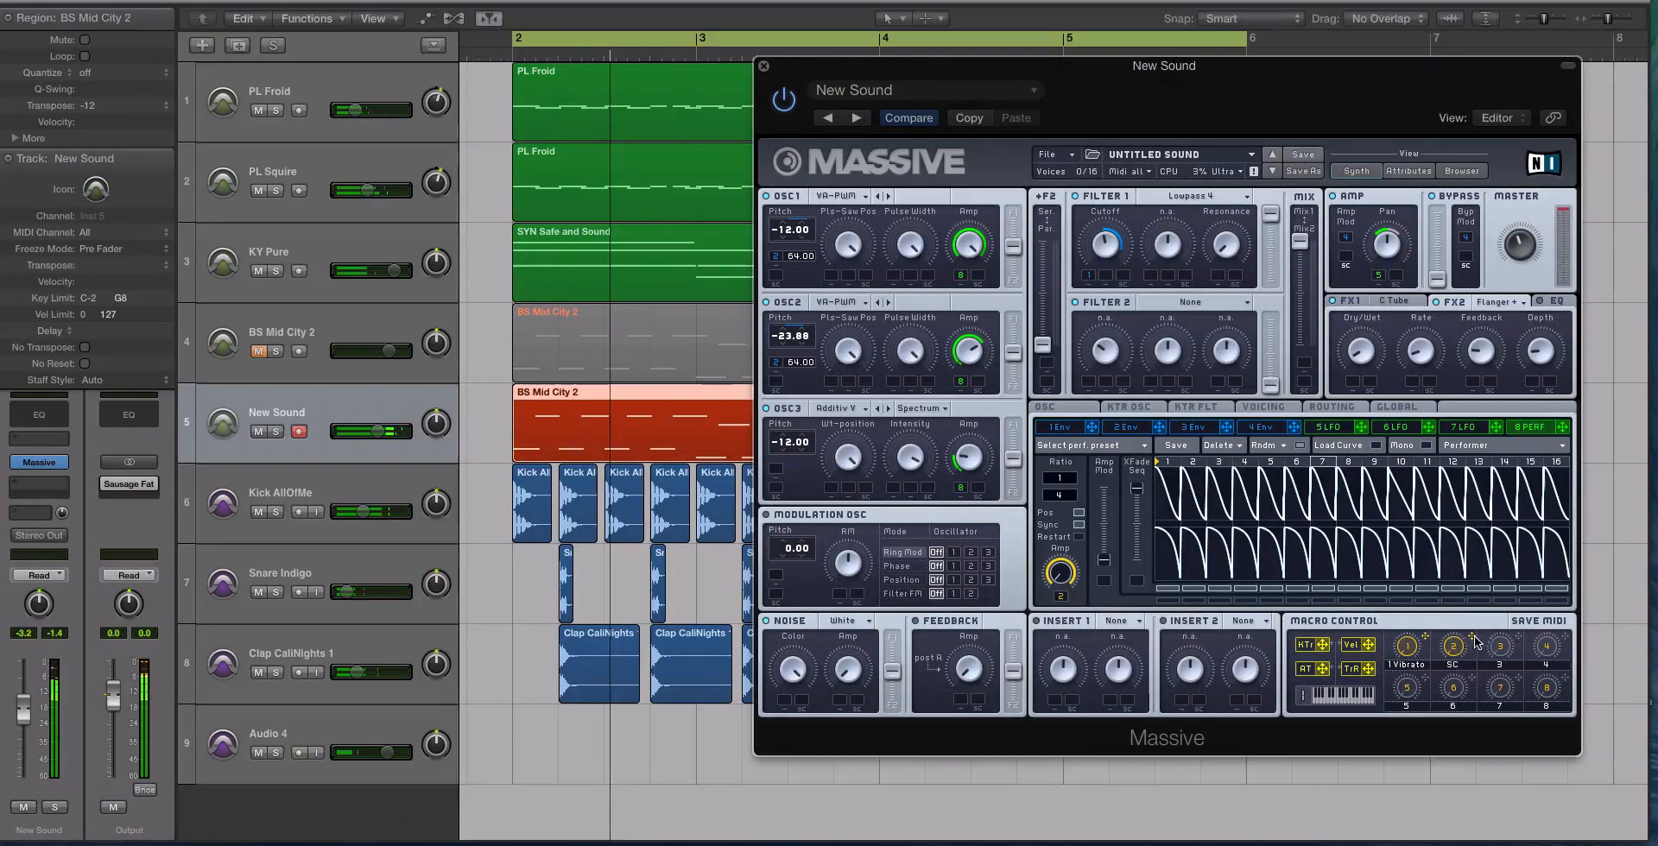
{"action": "left_click_drag", "start_coordinate": [373, 435], "coordinate": [367, 432]}
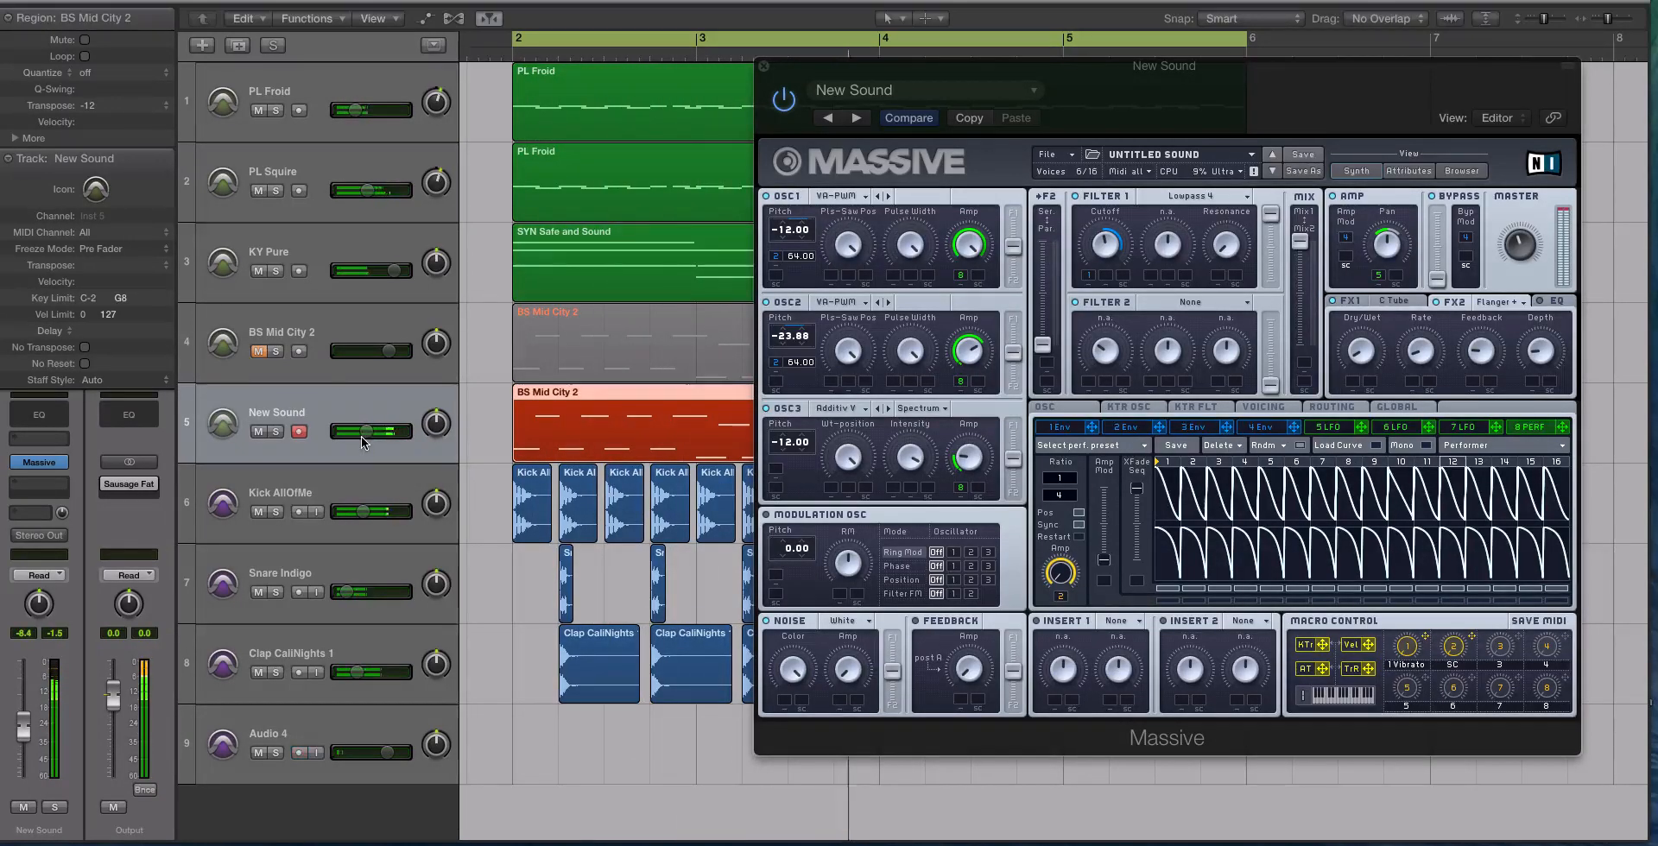
{"action": "left_click_drag", "start_coordinate": [363, 441], "coordinate": [358, 440]}
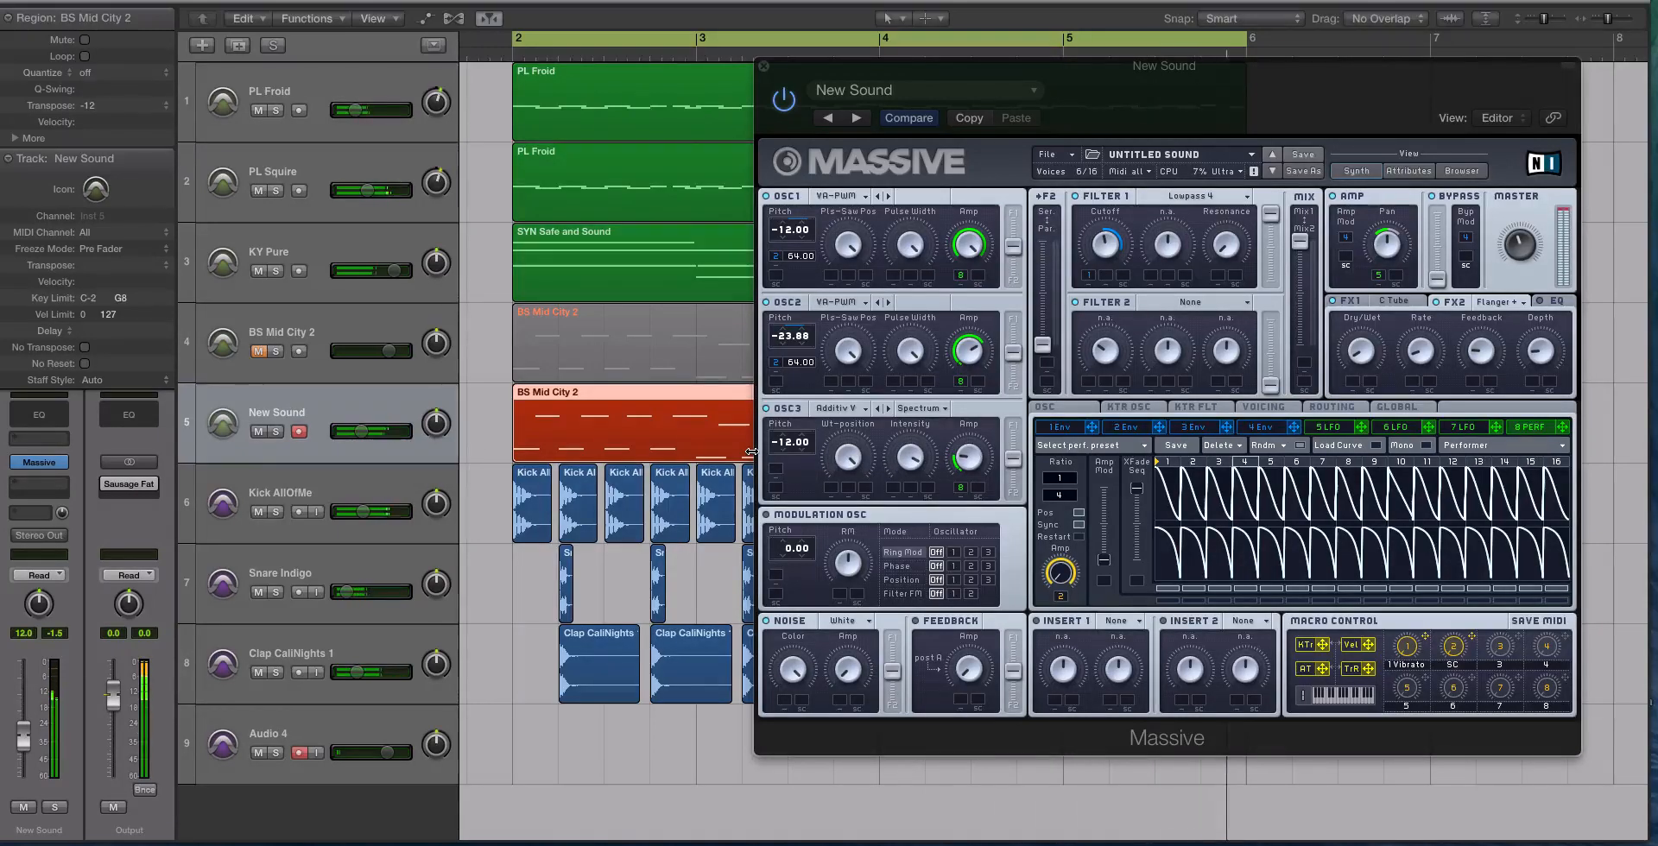
Step: Solo the New Sound track, audition it with the SC macro, and close the Massive window
{"action": "key", "text": "ctrl+s"}
{"action": "left_click", "coordinate": [1459, 647]}
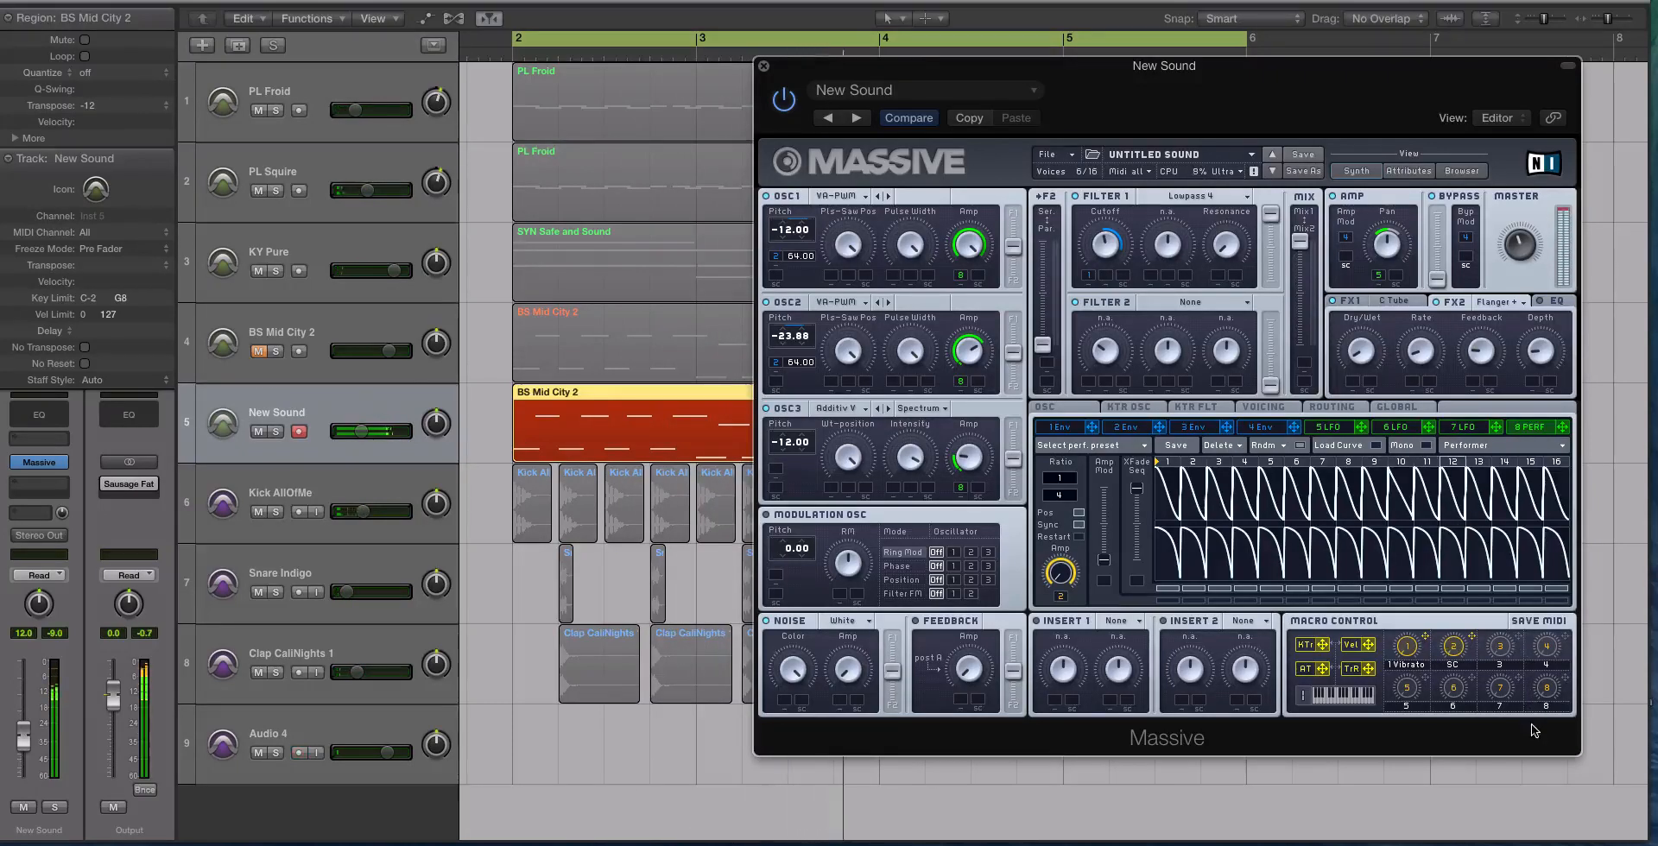
{"action": "scroll", "coordinate": [657, 185], "scroll_direction": "down", "scroll_amount": 2}
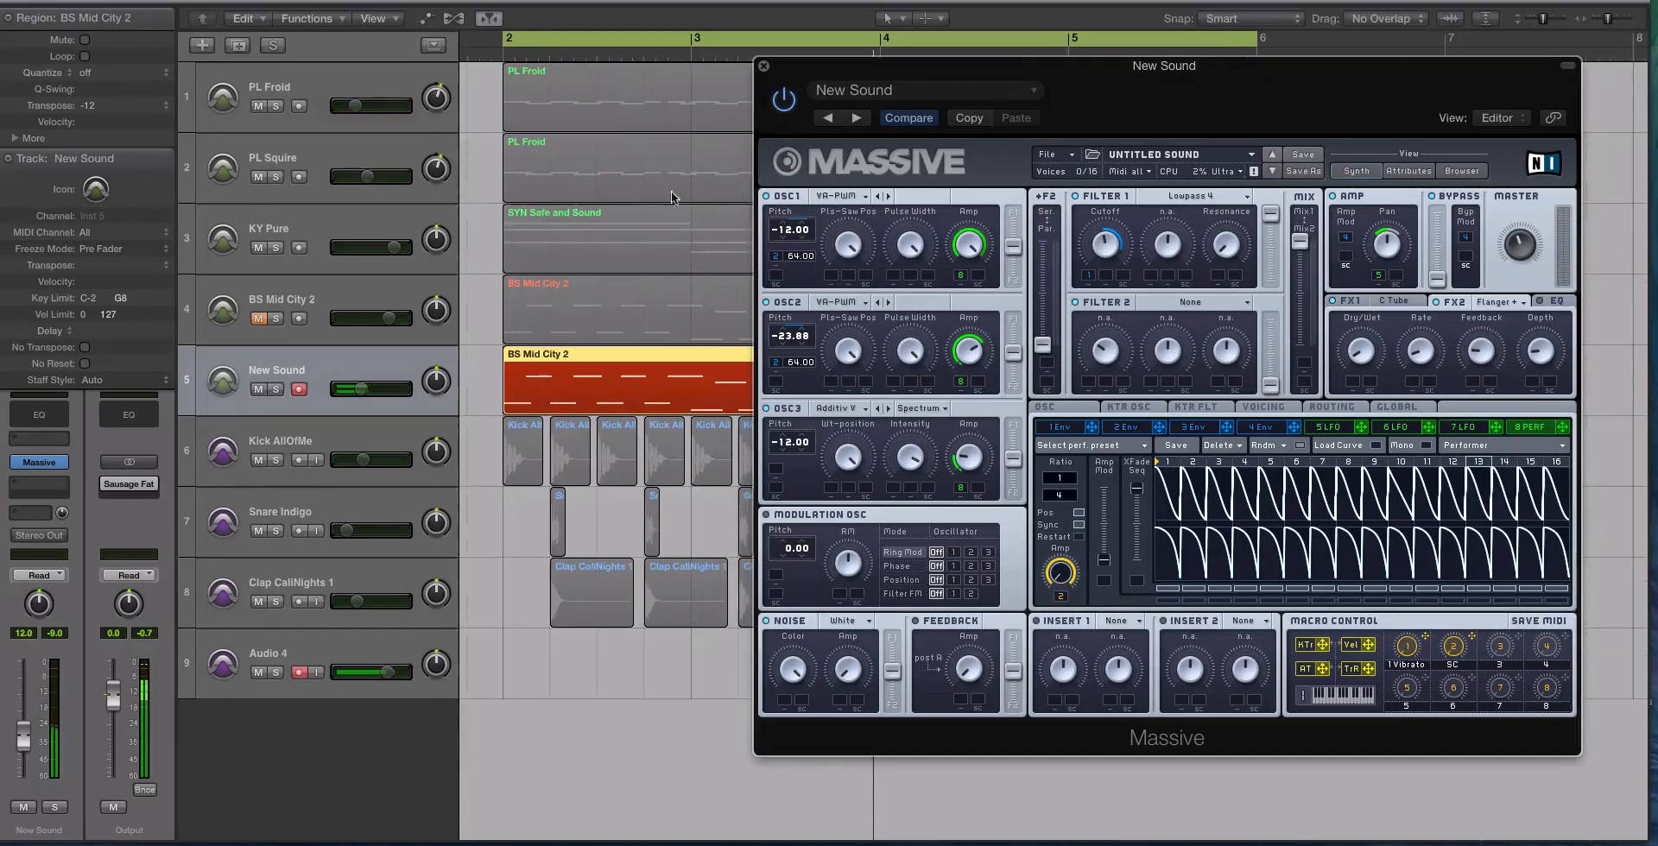
{"action": "left_click", "coordinate": [764, 67]}
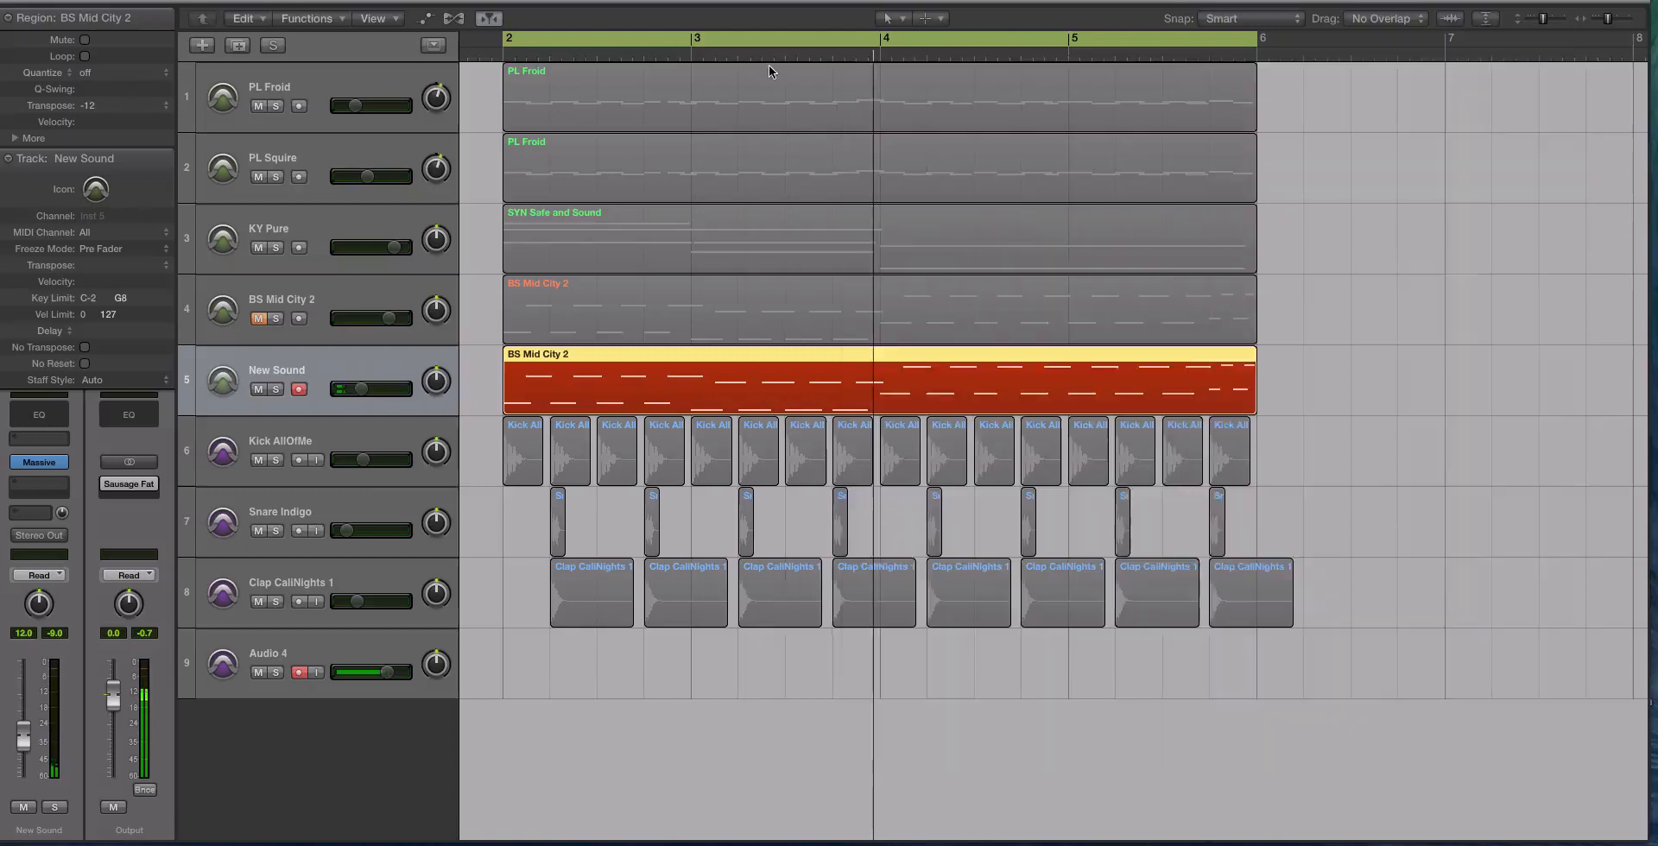